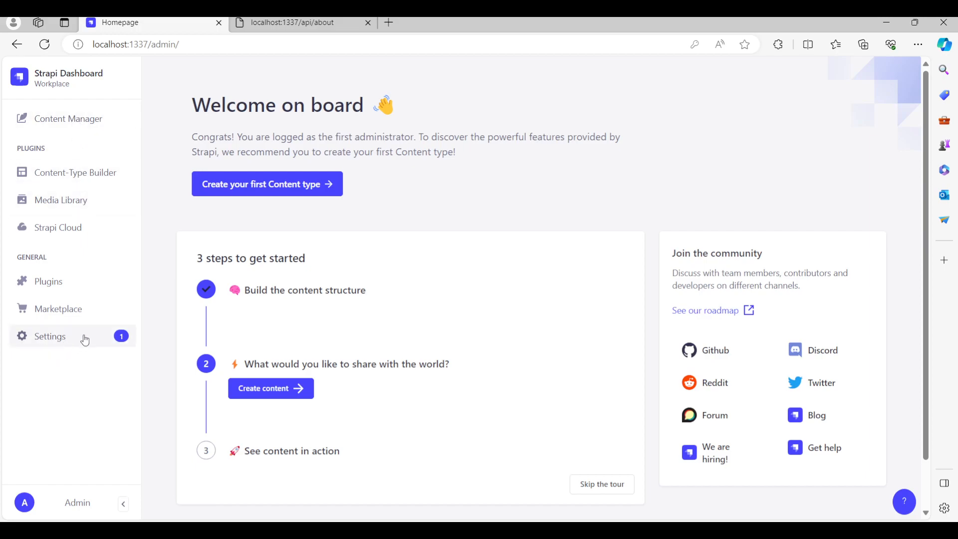
Create a new single type with the display name Title in the Content-Type Builder.
{"action": "left_click", "coordinate": [81, 120]}
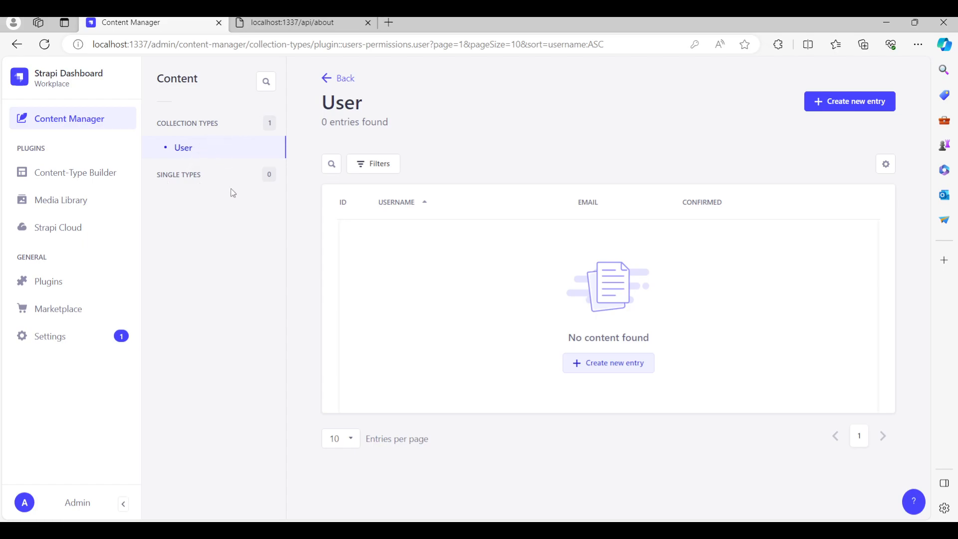
{"action": "left_click", "coordinate": [74, 176]}
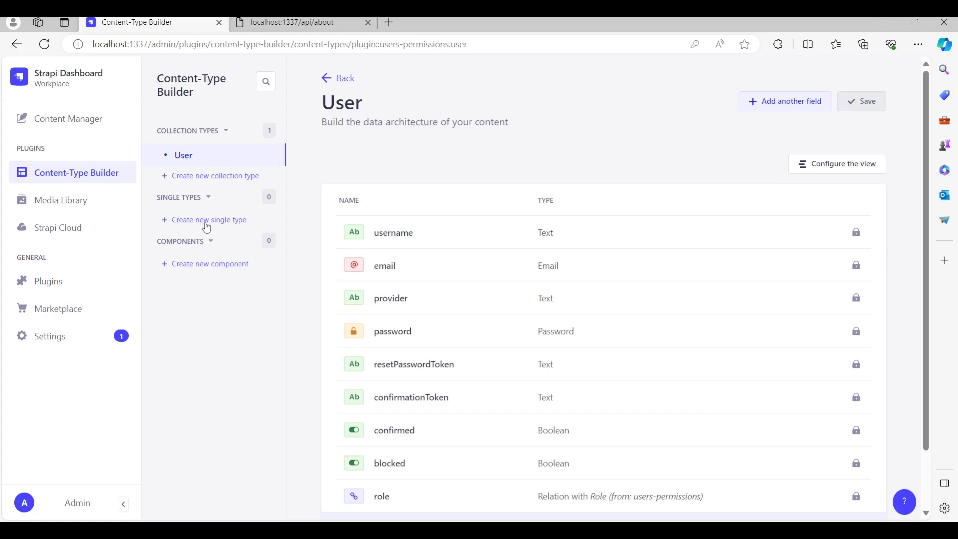
{"action": "left_click", "coordinate": [189, 222]}
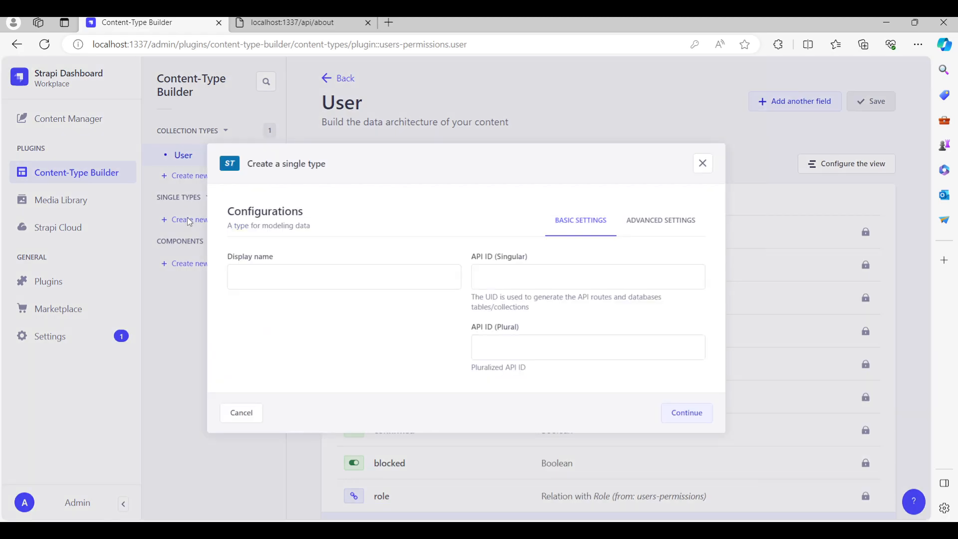
{"action": "left_click", "coordinate": [267, 271]}
{"action": "type", "text": "Tit"}
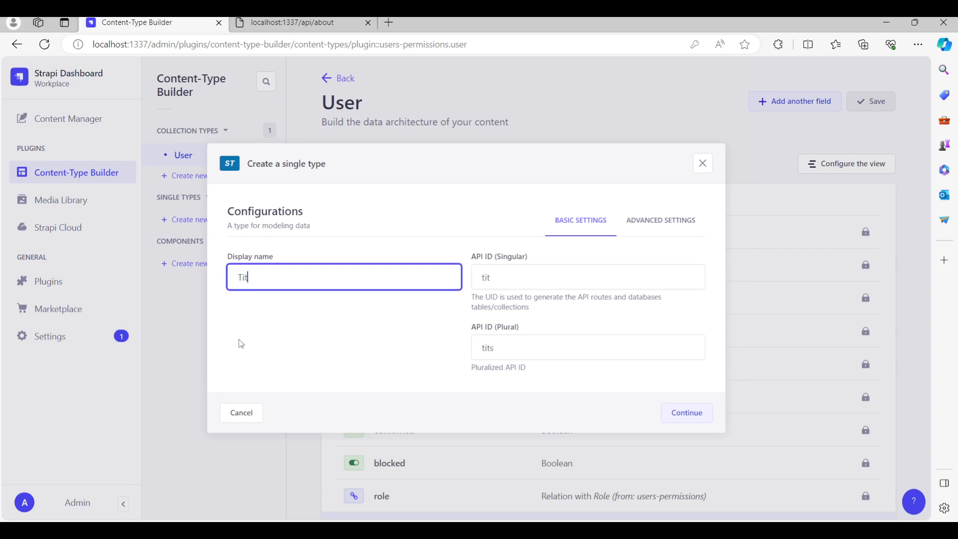
{"action": "key", "text": "Tab"}
{"action": "left_click", "coordinate": [670, 414]}
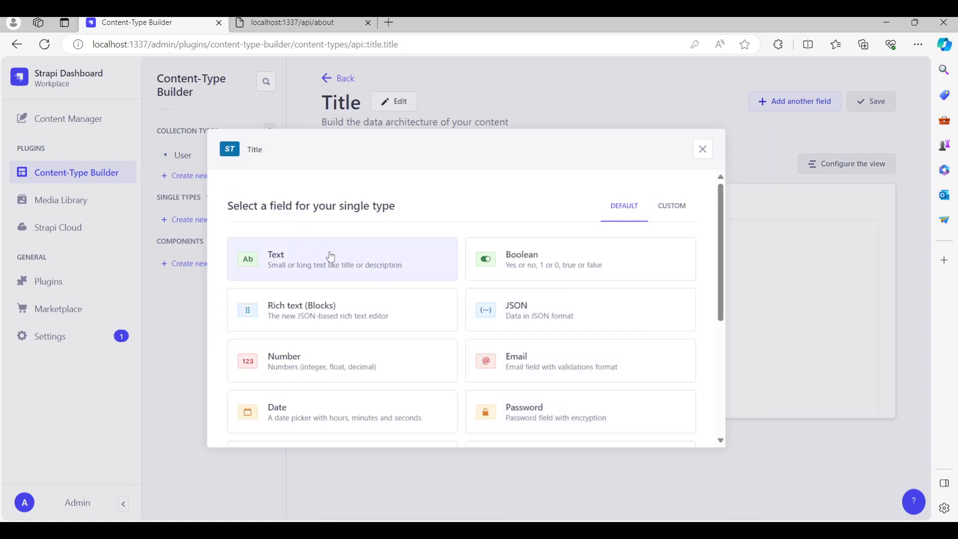
Add a short text field named title to the Title single type and save the type.
{"action": "left_click", "coordinate": [320, 259]}
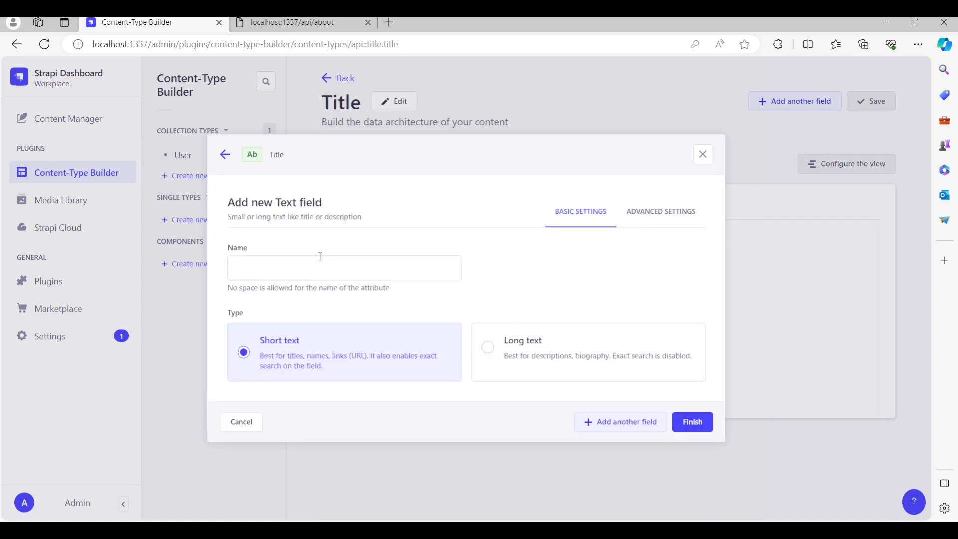
{"action": "left_click", "coordinate": [253, 265]}
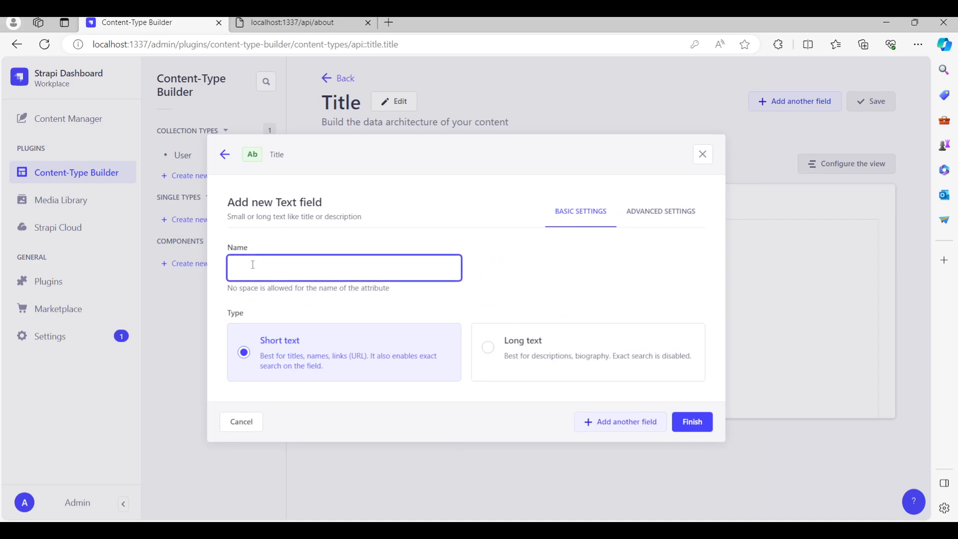
{"action": "type", "text": "title"}
{"action": "left_click", "coordinate": [694, 423]}
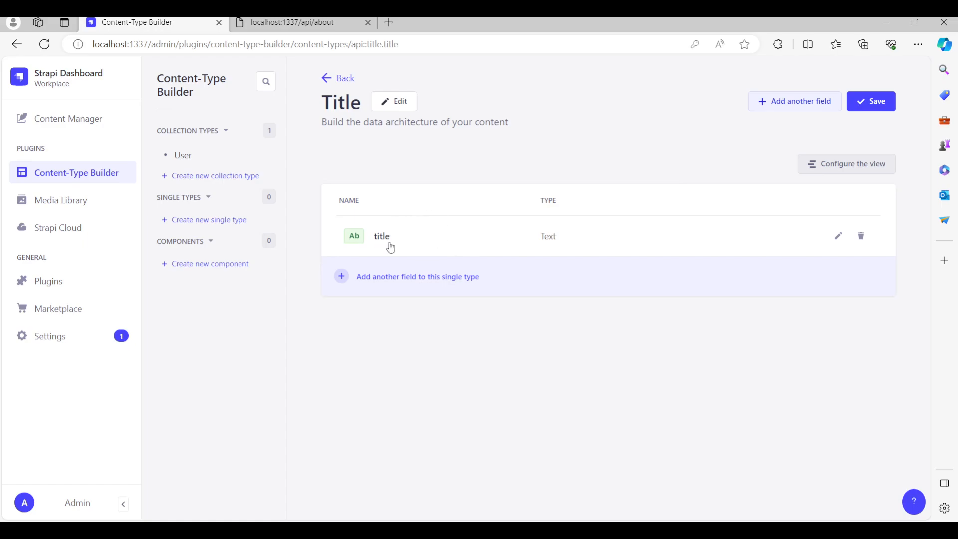
{"action": "left_click", "coordinate": [870, 106]}
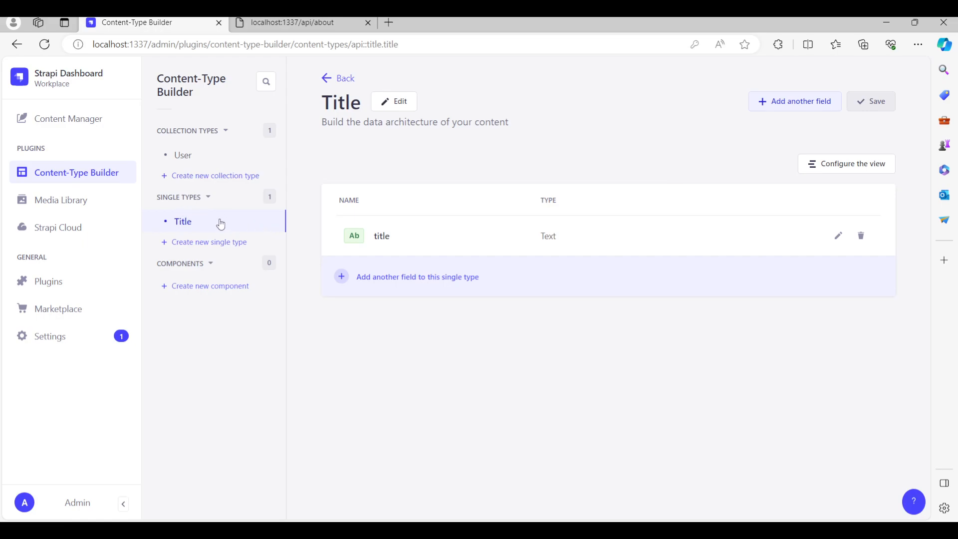
Fill the Title entry's title field with "Welcome to our website lets code with Sk" and save it as a draft.
{"action": "left_click", "coordinate": [82, 125]}
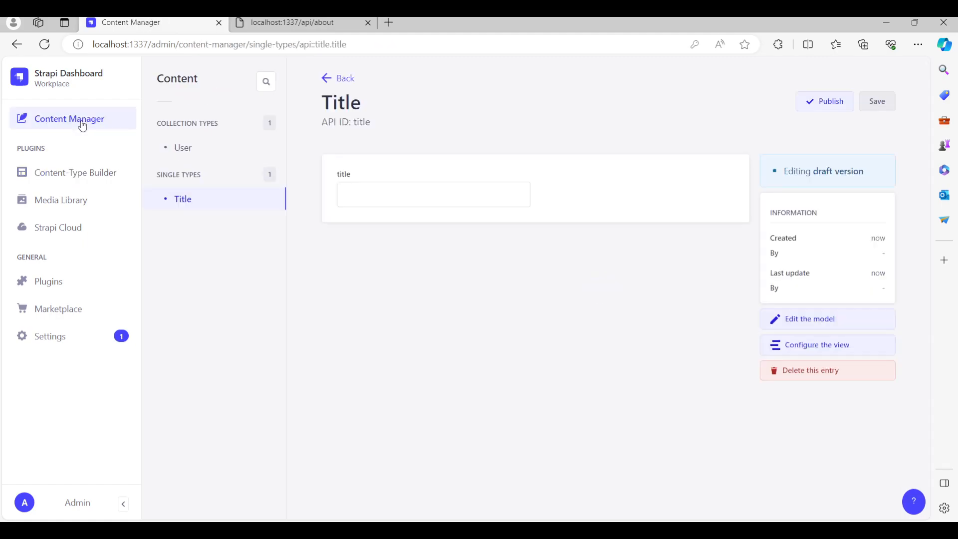
{"action": "left_click", "coordinate": [348, 191]}
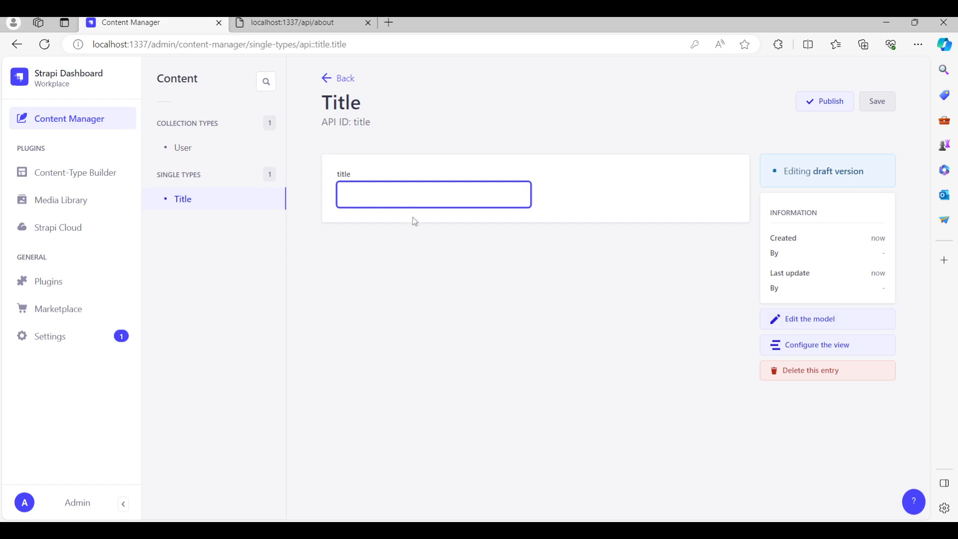
{"action": "type", "text": "Welcome to our website lets code with Sk"}
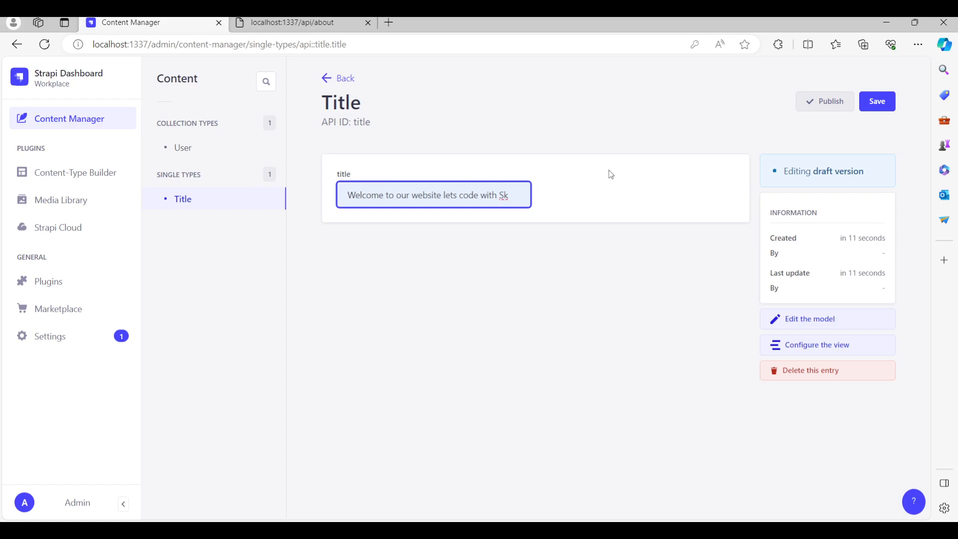
{"action": "left_click", "coordinate": [870, 102]}
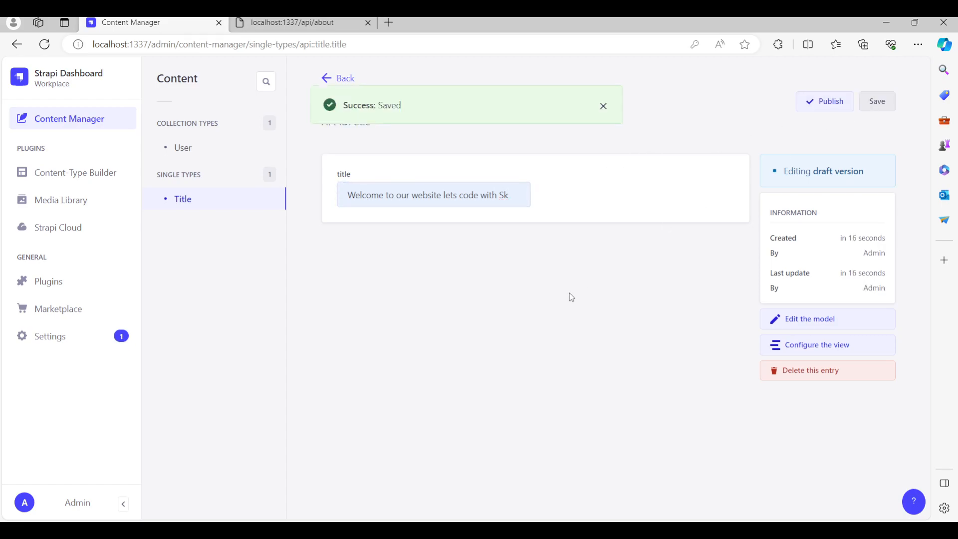
Request localhost:1337/api/title in the other browser tab and examine the status in the response.
{"action": "left_click_drag", "start_coordinate": [289, 22], "coordinate": [169, 46]}
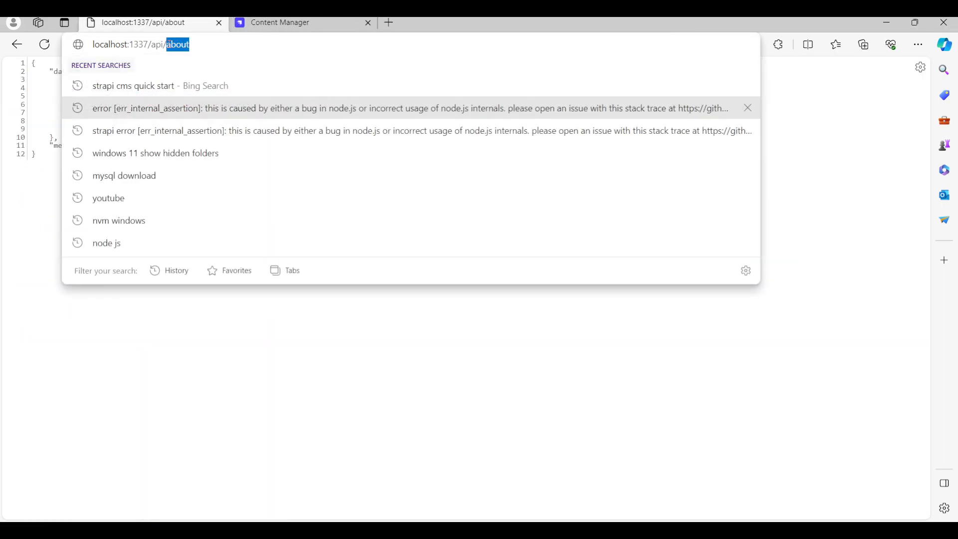
{"action": "key", "text": "BackSpace"}
{"action": "type", "text": "title"}
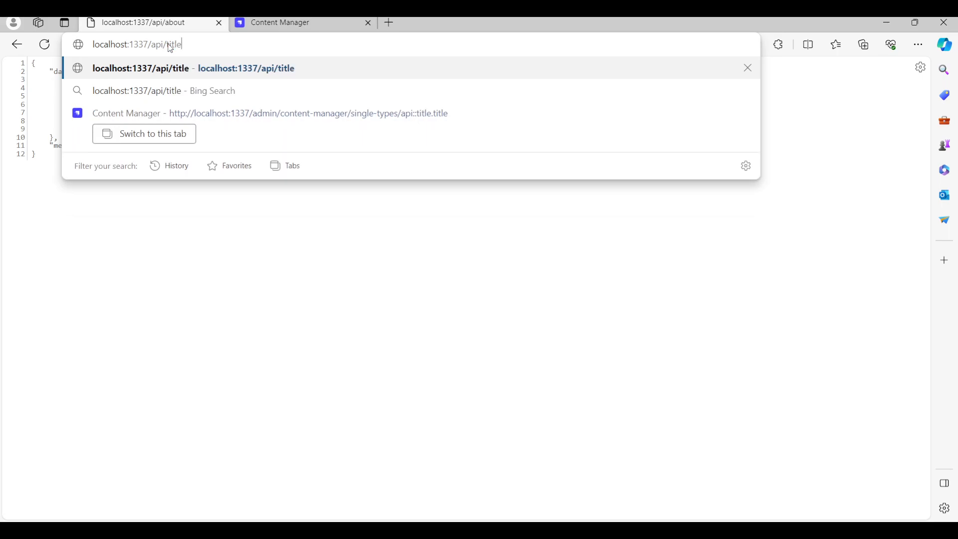
{"action": "left_click", "coordinate": [240, 69]}
{"action": "left_click_drag", "start_coordinate": [113, 88], "coordinate": [131, 90]}
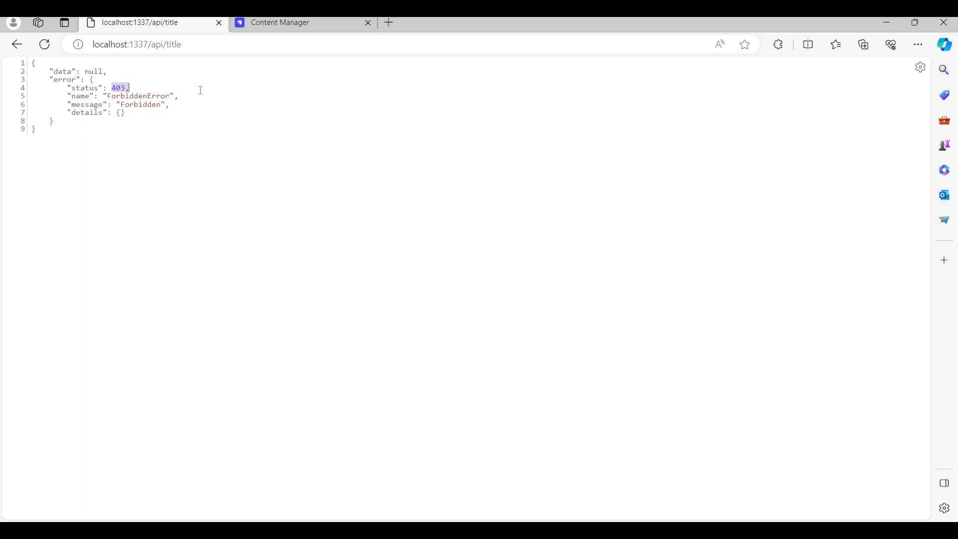
Examine the Users & Permissions plugin's roles, including Public, and the administration panel's roles in the Strapi settings.
{"action": "left_click", "coordinate": [294, 29]}
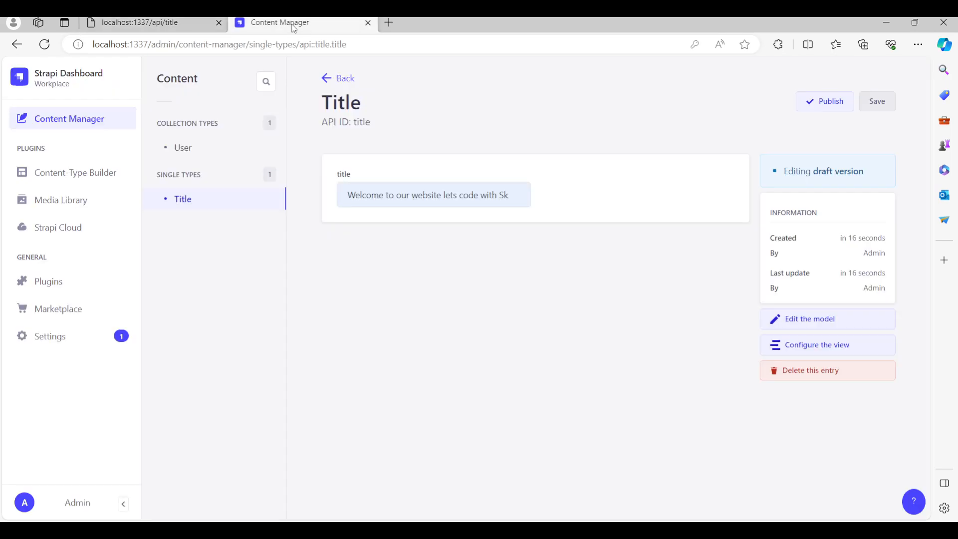
{"action": "left_click", "coordinate": [56, 342]}
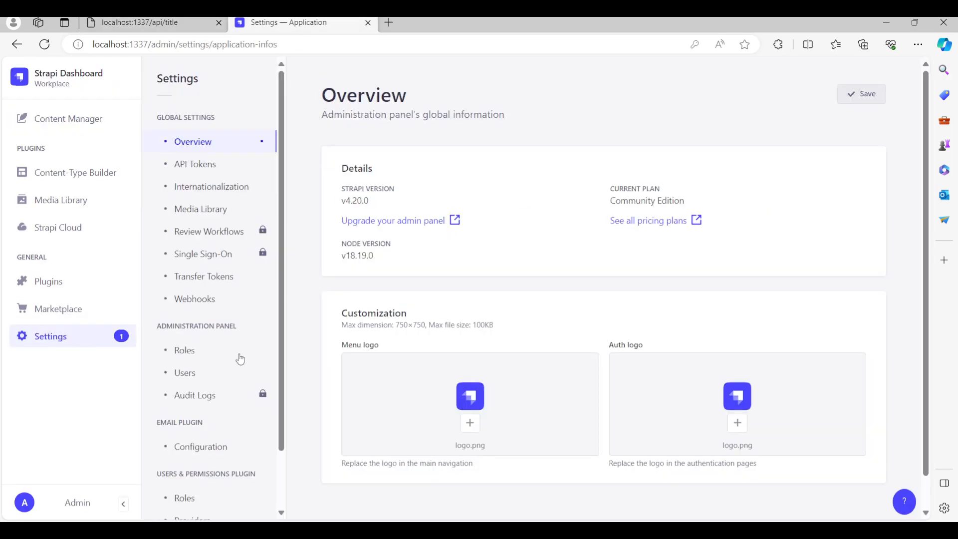
{"action": "scroll", "coordinate": [240, 359], "scroll_direction": "down", "scroll_amount": 2}
{"action": "left_click", "coordinate": [183, 432]}
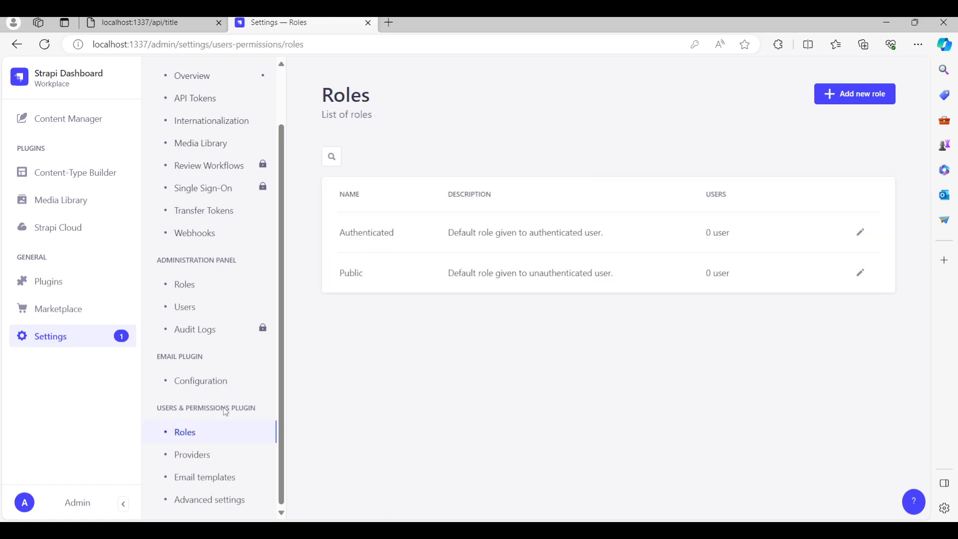
{"action": "scroll", "coordinate": [449, 320], "scroll_direction": "down", "scroll_amount": 1}
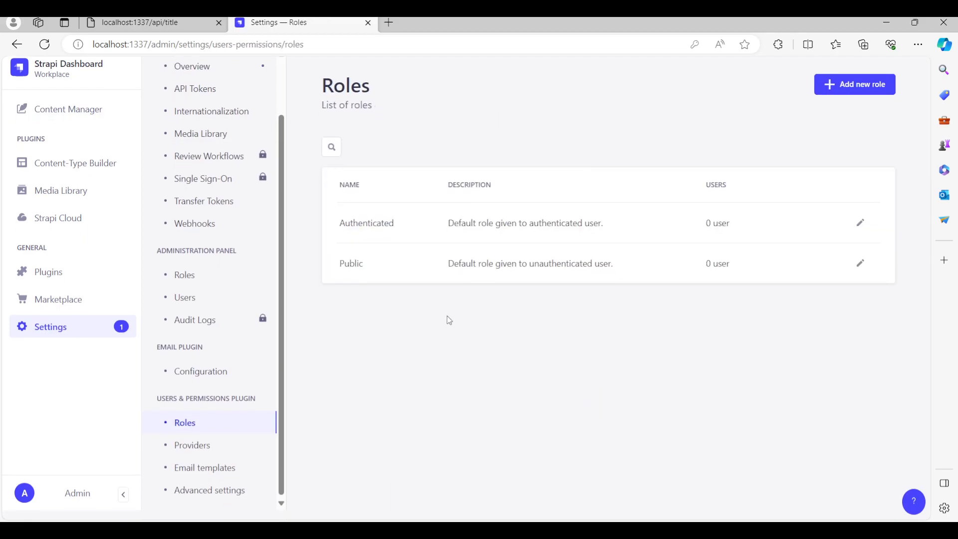
{"action": "scroll", "coordinate": [449, 321], "scroll_direction": "up", "scroll_amount": 1}
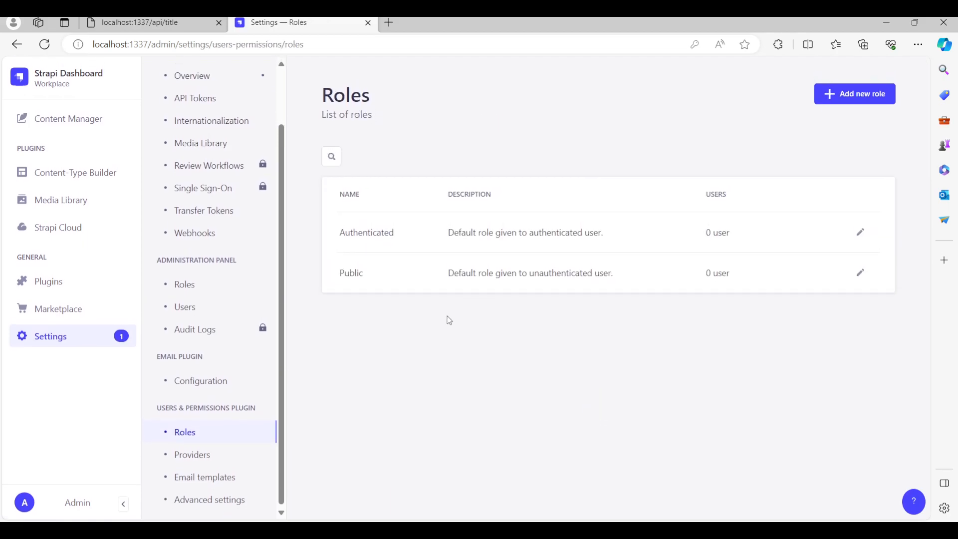
{"action": "left_click", "coordinate": [861, 273]}
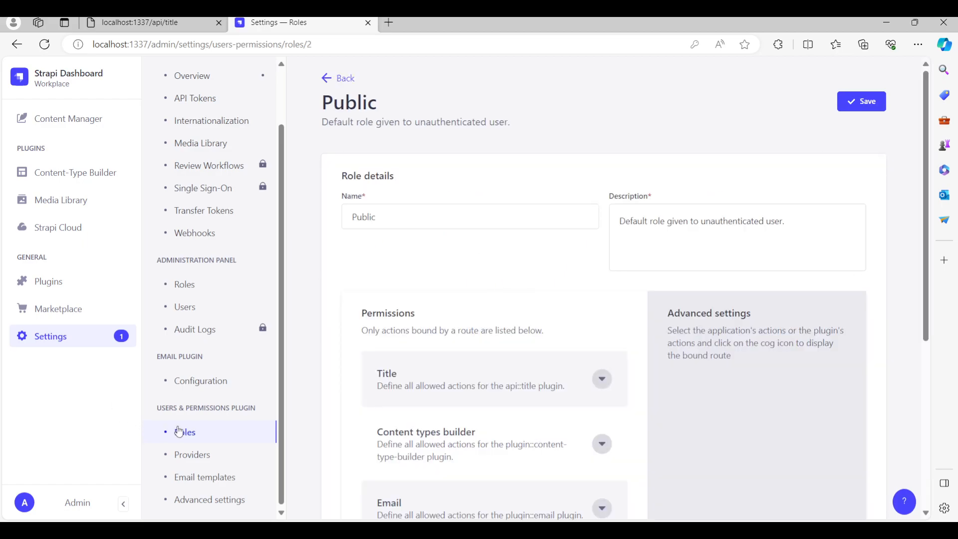
{"action": "left_click", "coordinate": [179, 432]}
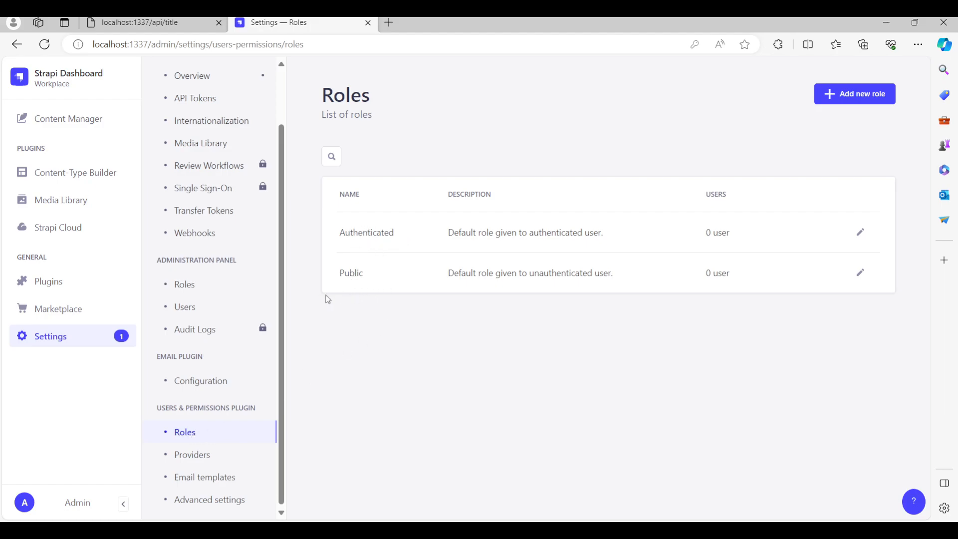
{"action": "left_click", "coordinate": [174, 288]}
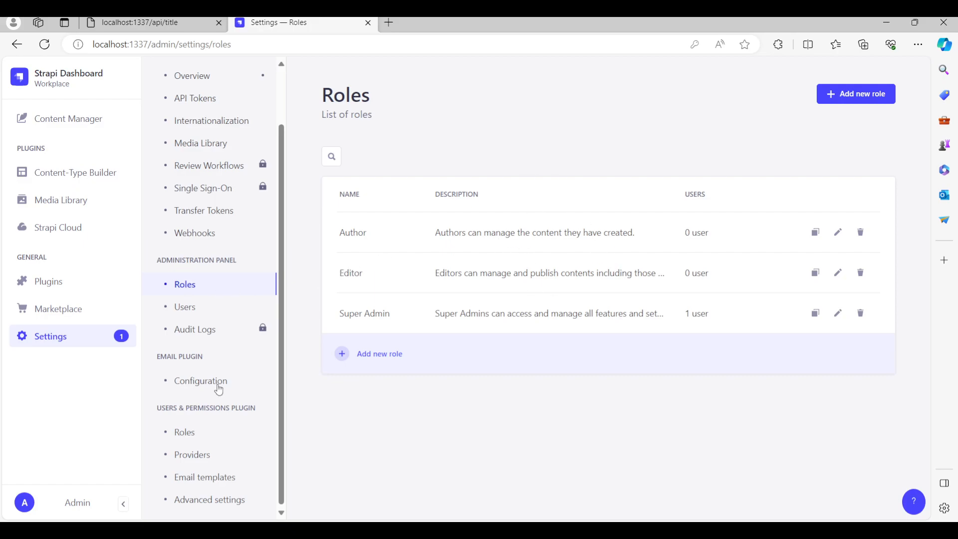
Allow the find action on Title for the Users & Permissions plugin's Public role and save the role.
{"action": "left_click", "coordinate": [182, 432]}
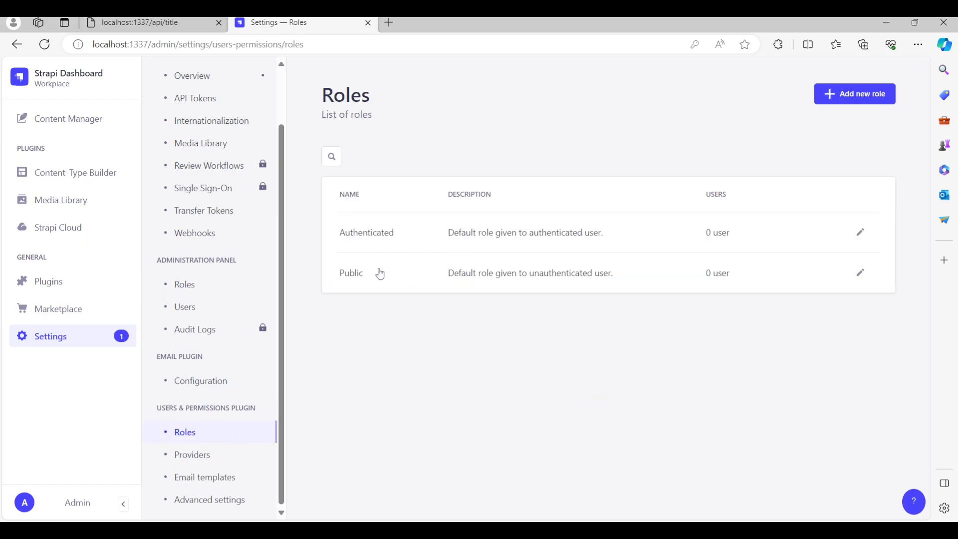
{"action": "left_click", "coordinate": [861, 276]}
{"action": "scroll", "coordinate": [525, 337], "scroll_direction": "down", "scroll_amount": 1}
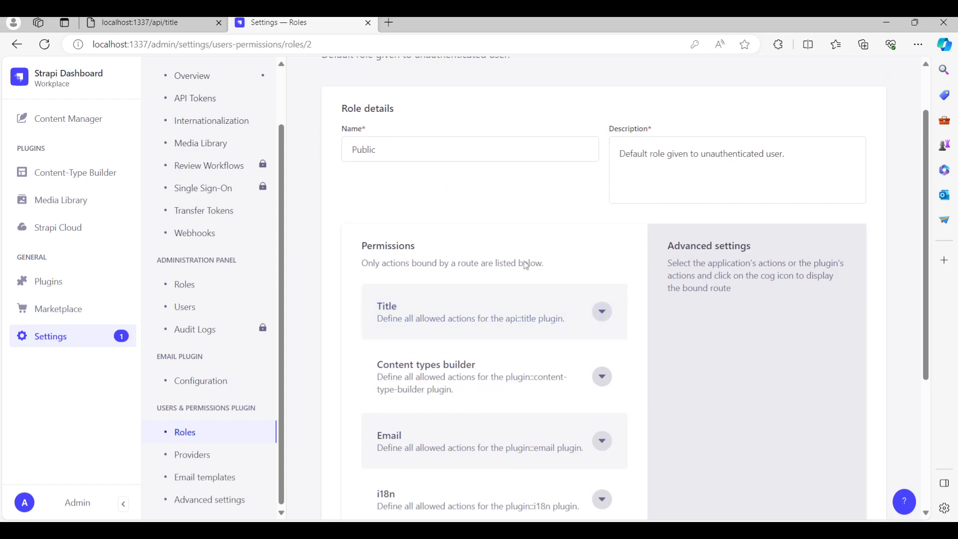
{"action": "left_click", "coordinate": [604, 313]}
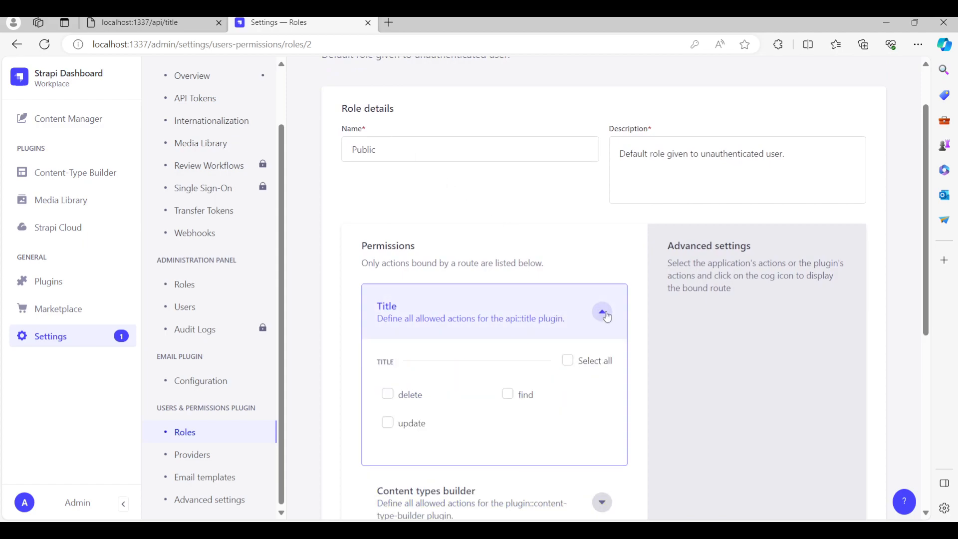
{"action": "left_click", "coordinate": [507, 396]}
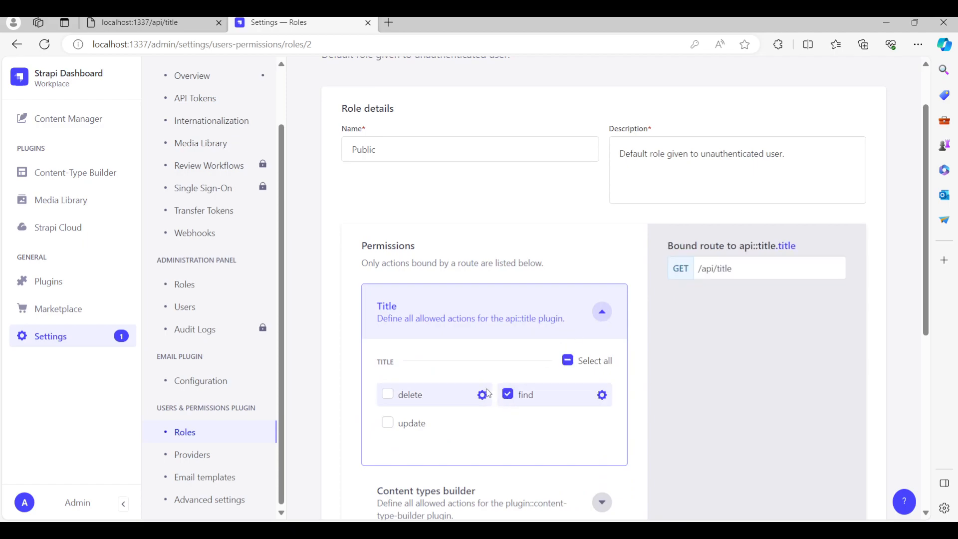
{"action": "scroll", "coordinate": [552, 372], "scroll_direction": "down", "scroll_amount": 1}
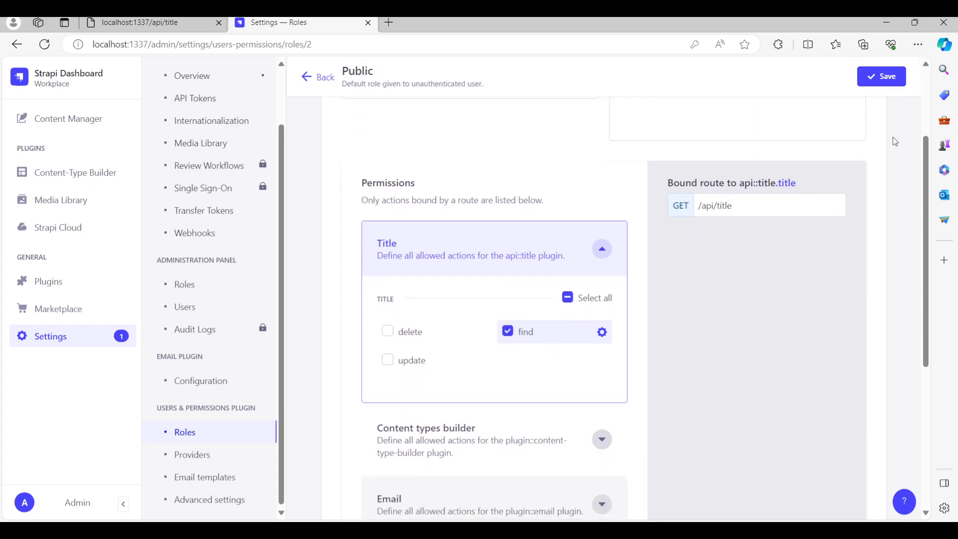
{"action": "left_click", "coordinate": [882, 77]}
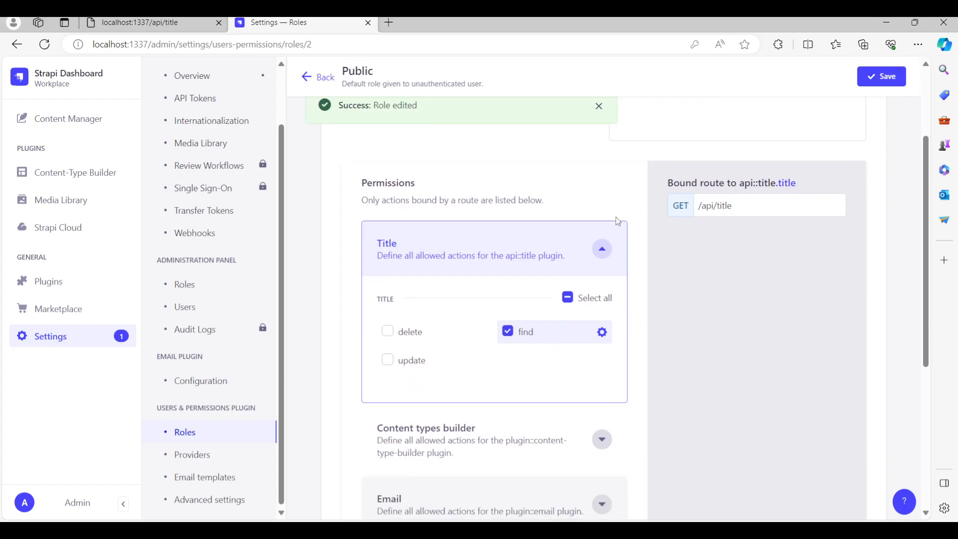
Reload the localhost:1337/api/title page to check the API response with the edited role permissions.
{"action": "left_click", "coordinate": [165, 22]}
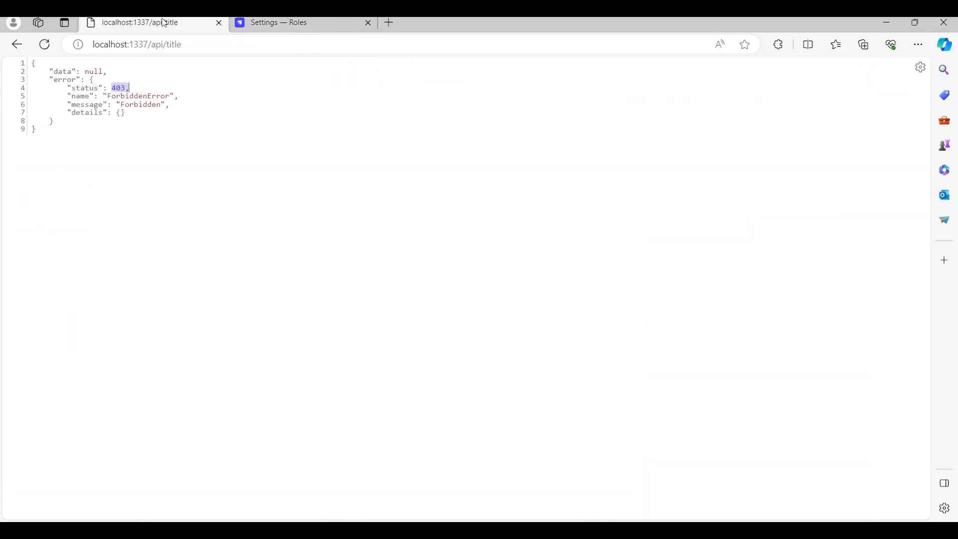
{"action": "left_click", "coordinate": [44, 44]}
Publish the Title entry in the Content Manager.
{"action": "left_click", "coordinate": [305, 28]}
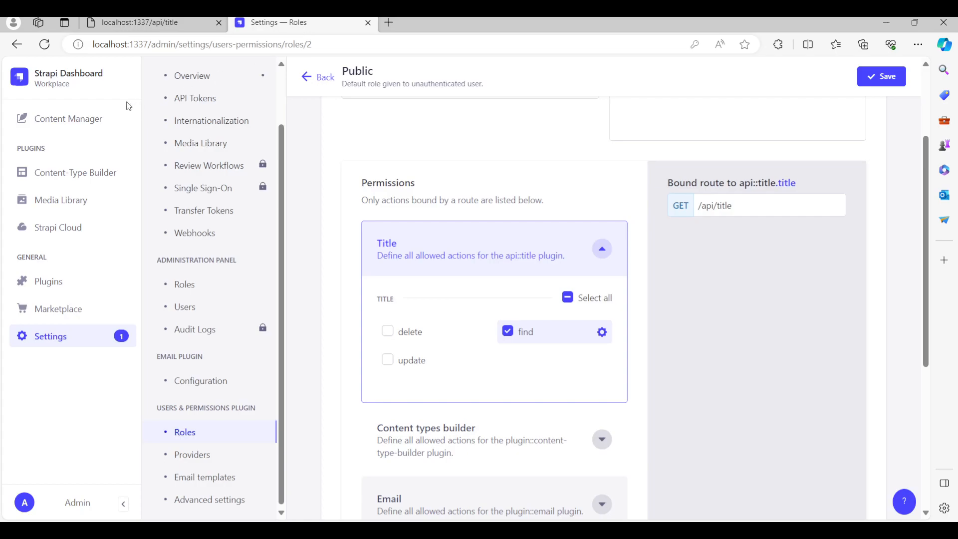
{"action": "left_click", "coordinate": [63, 123]}
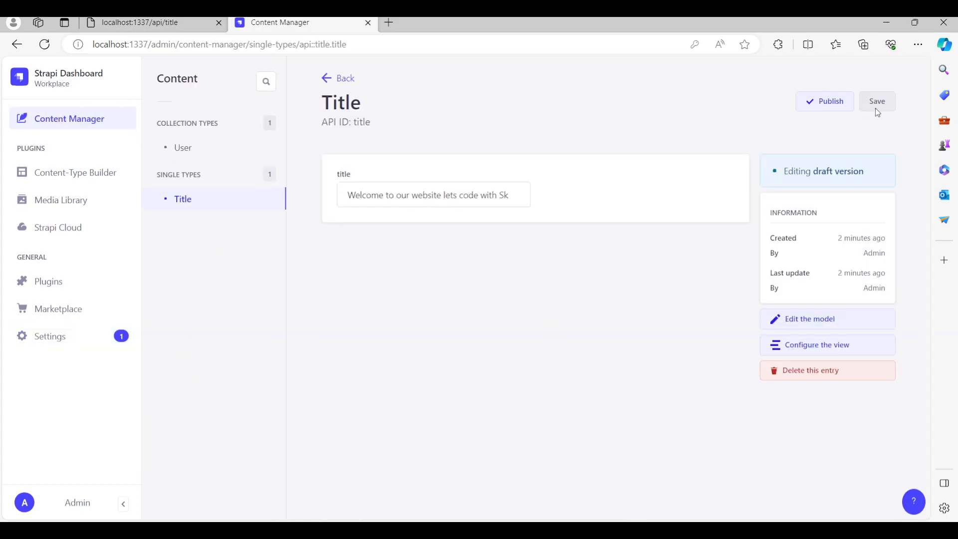
{"action": "left_click", "coordinate": [473, 196]}
{"action": "left_click", "coordinate": [580, 203]}
{"action": "left_click", "coordinate": [822, 102]}
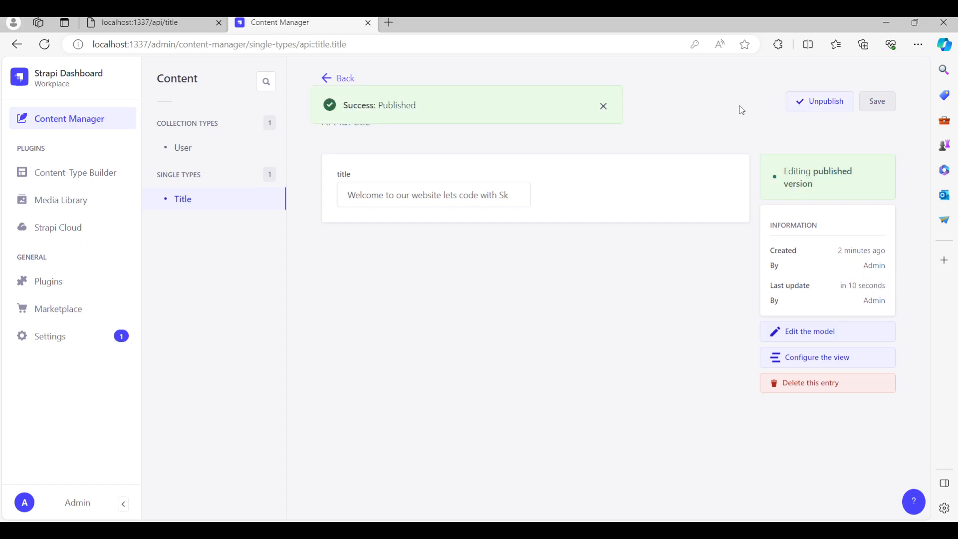
Reload the localhost:1337/api/title page and examine the title text in the API response.
{"action": "left_click", "coordinate": [175, 21]}
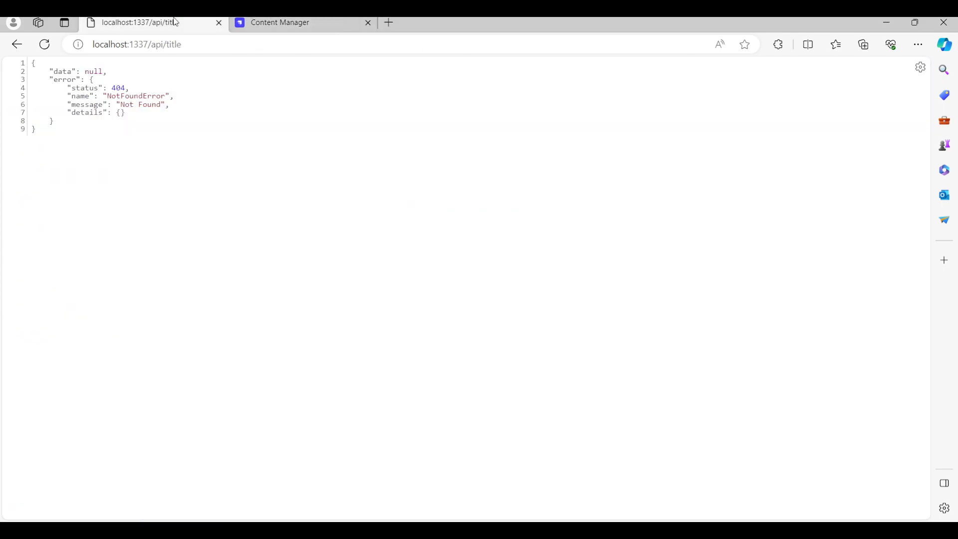
{"action": "left_click", "coordinate": [45, 44]}
{"action": "left_click_drag", "start_coordinate": [130, 93], "coordinate": [310, 97]}
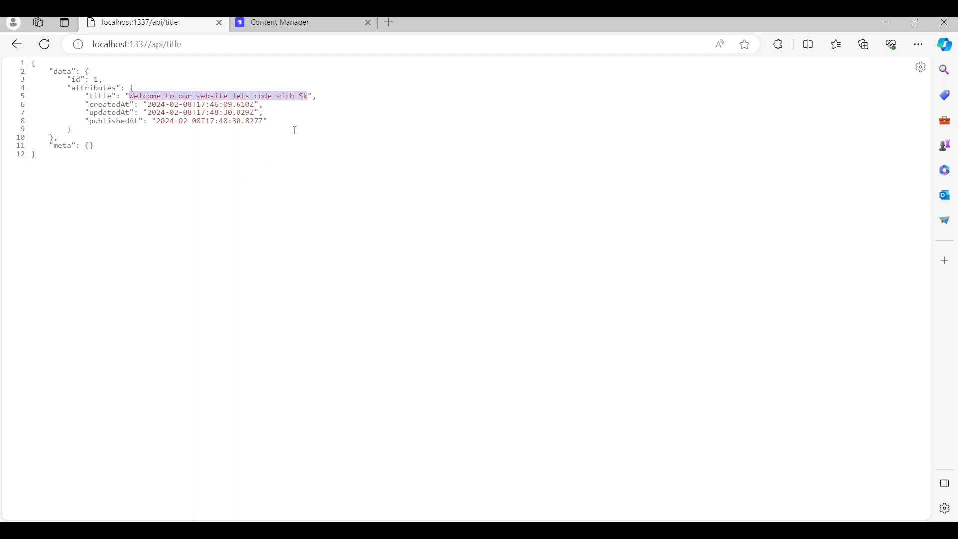
Create a new single type with the display name AboutUs in the Content-Type Builder.
{"action": "left_click", "coordinate": [293, 21]}
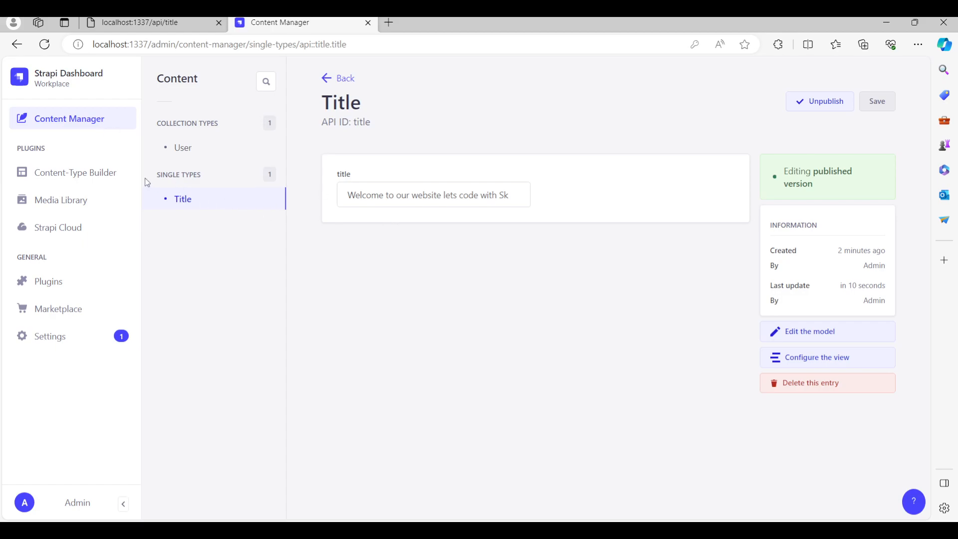
{"action": "left_click", "coordinate": [88, 172]}
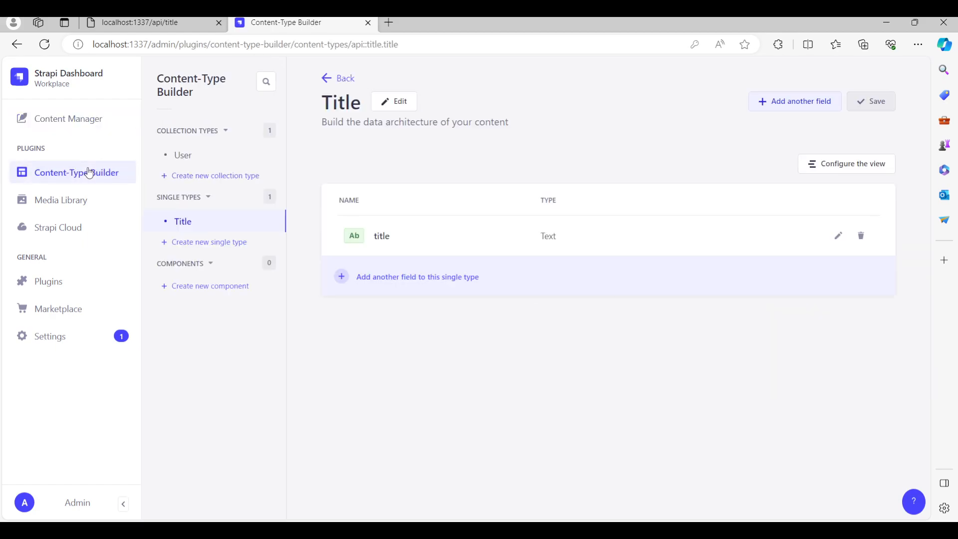
{"action": "left_click", "coordinate": [225, 243]}
{"action": "left_click", "coordinate": [274, 275]}
{"action": "type", "text": "Title"}
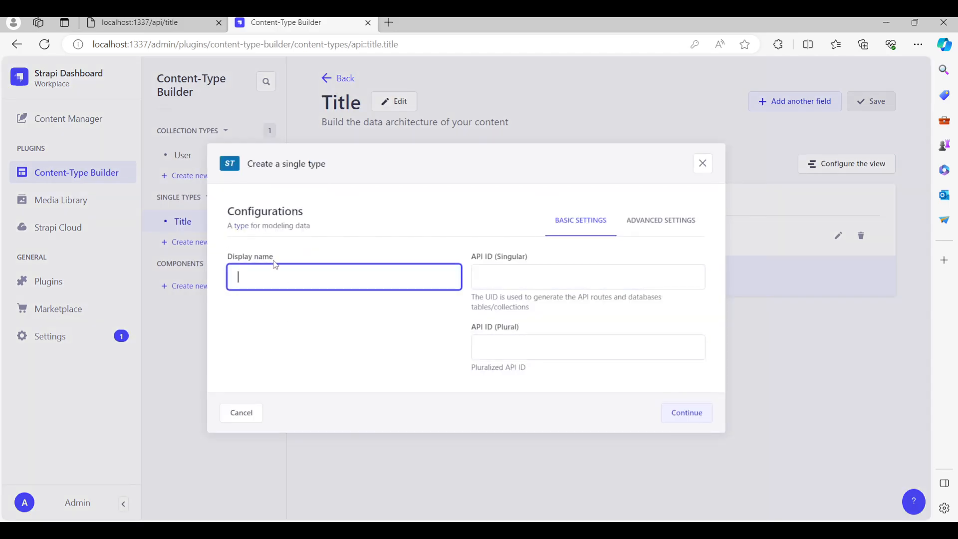
{"action": "type", "text": "AboutUs"}
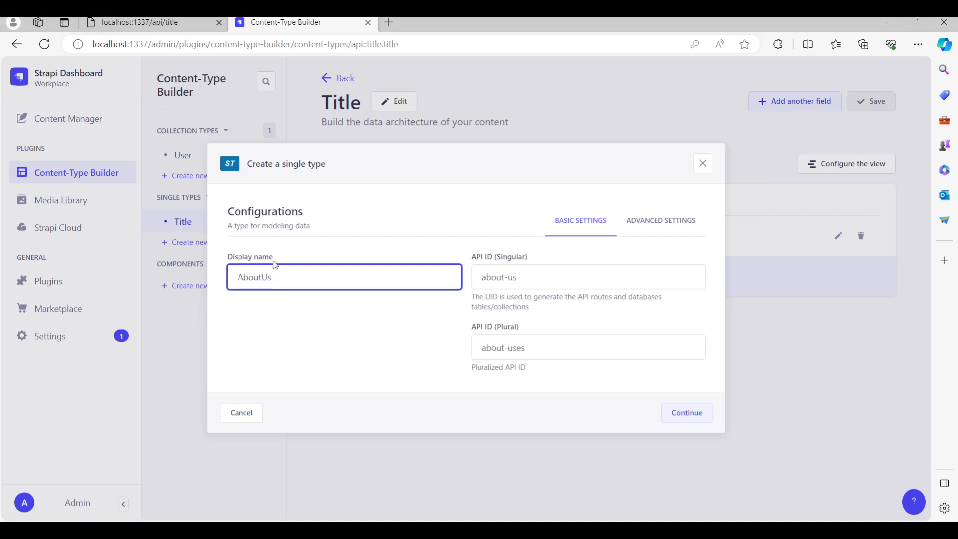
{"action": "left_click", "coordinate": [686, 419]}
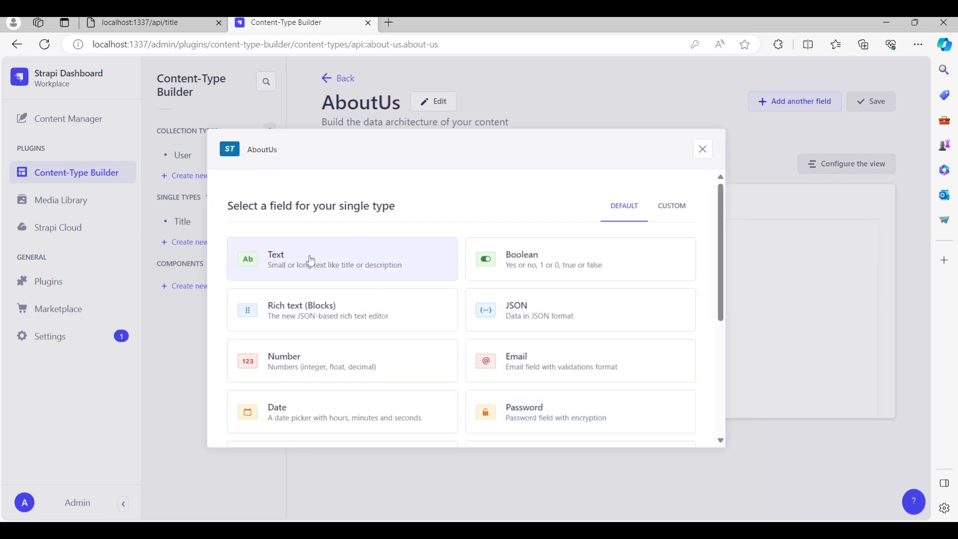
Add a long text field named aboutus to the AboutUs single type and save the type.
{"action": "left_click", "coordinate": [311, 260]}
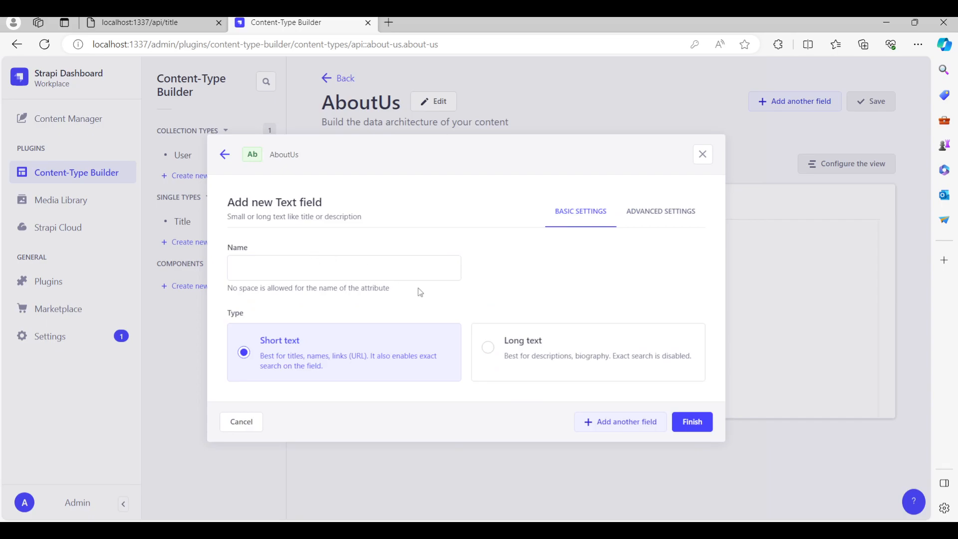
{"action": "left_click", "coordinate": [487, 348]}
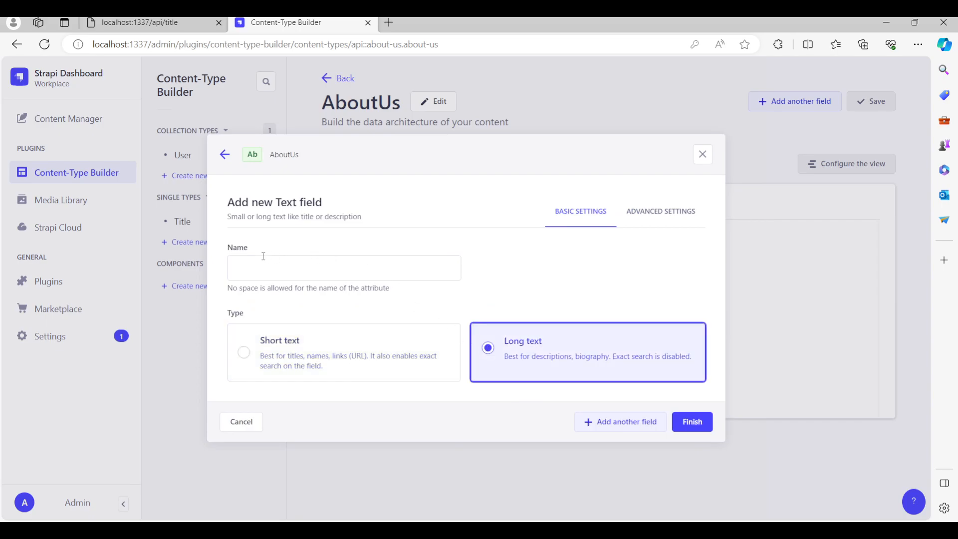
{"action": "left_click", "coordinate": [242, 263]}
{"action": "type", "text": "about"}
{"action": "key", "text": "Tab"}
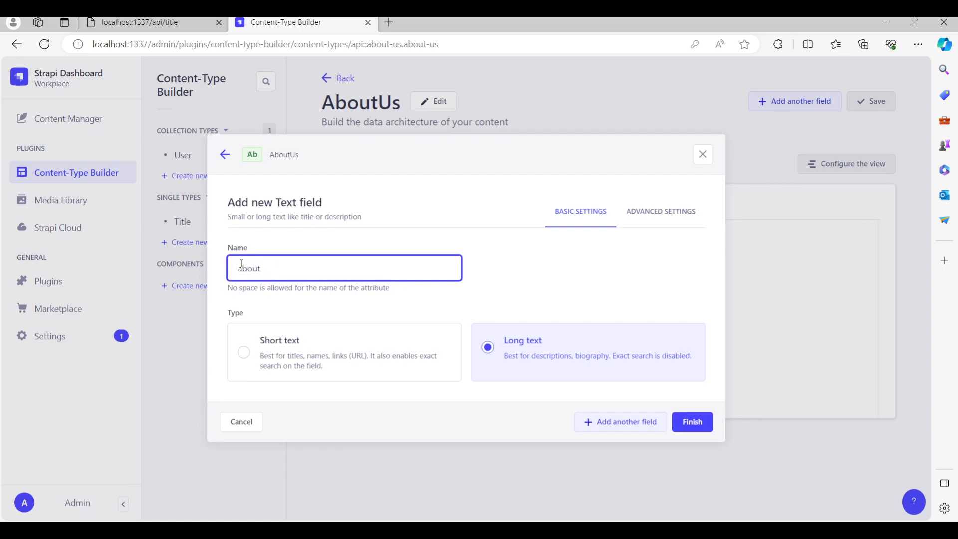
{"action": "type", "text": "us"}
{"action": "left_click", "coordinate": [702, 422]}
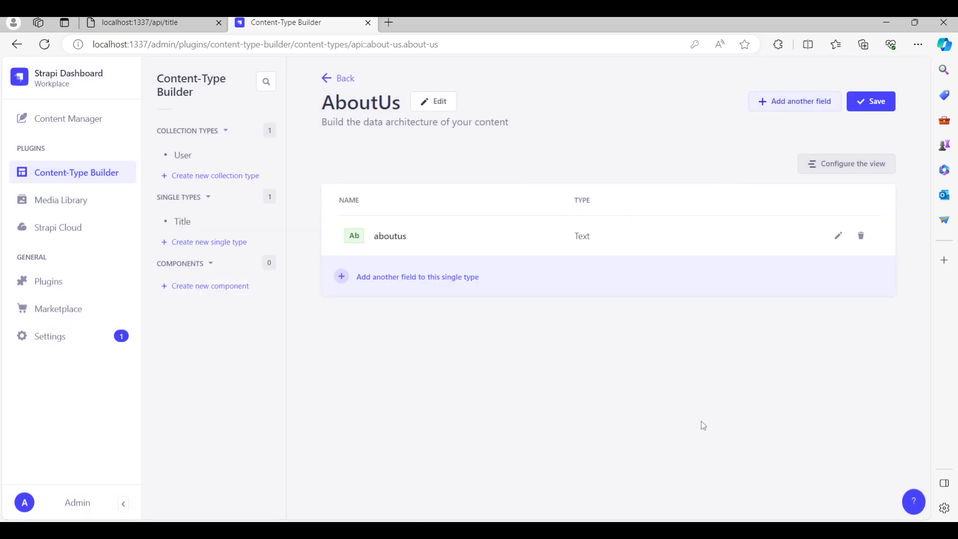
{"action": "left_click", "coordinate": [871, 103]}
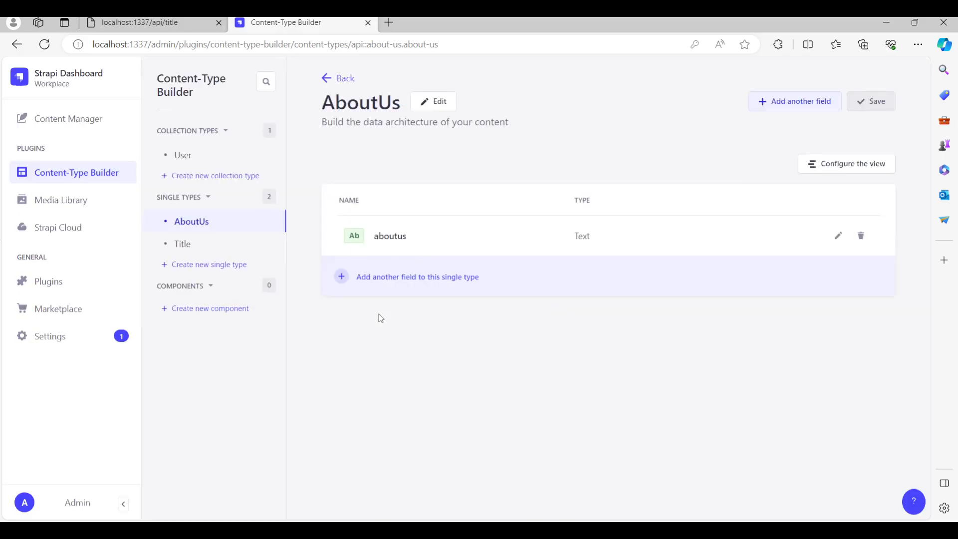
Fill the AboutUs entry's aboutus field in the Content Manager with "This website is designed for Strapi tutorials content.".
{"action": "left_click", "coordinate": [69, 123]}
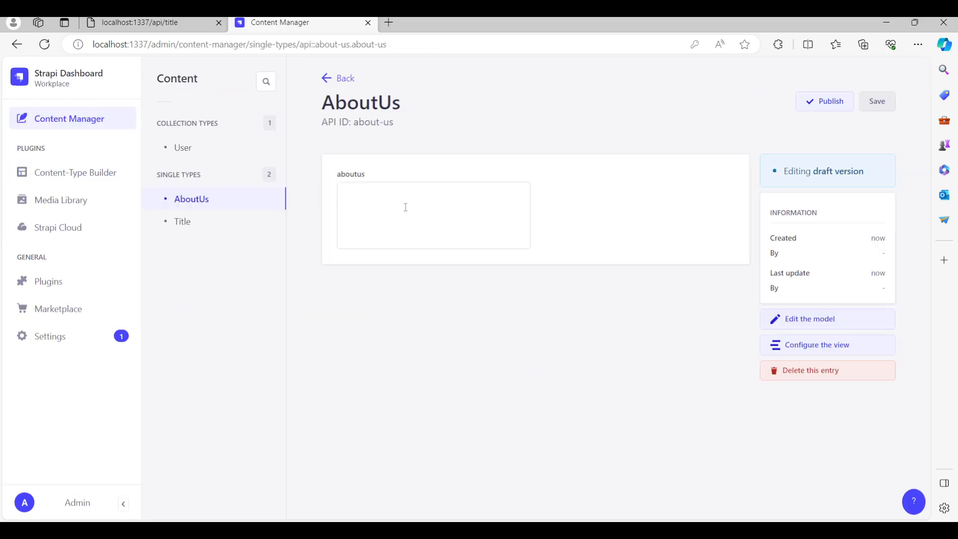
{"action": "left_click", "coordinate": [370, 196]}
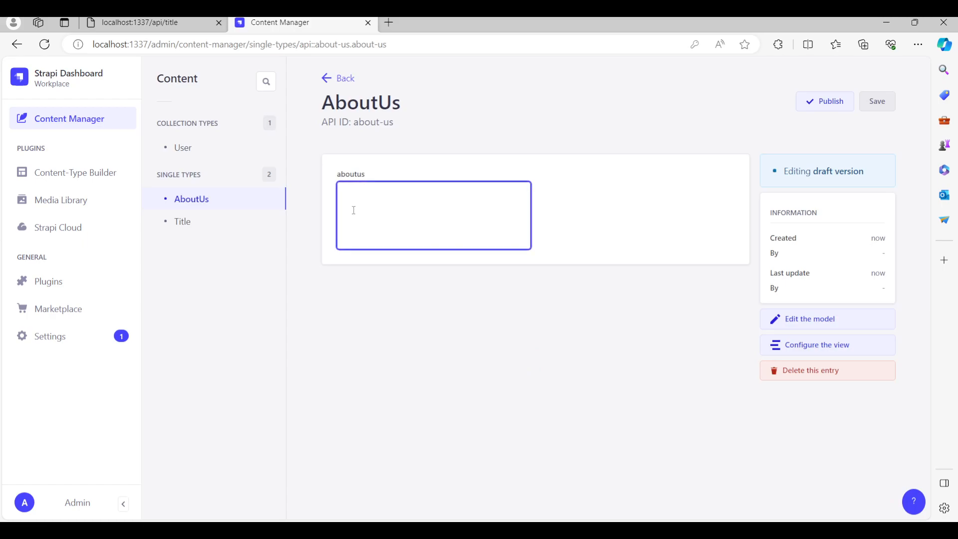
{"action": "left_click", "coordinate": [191, 224]}
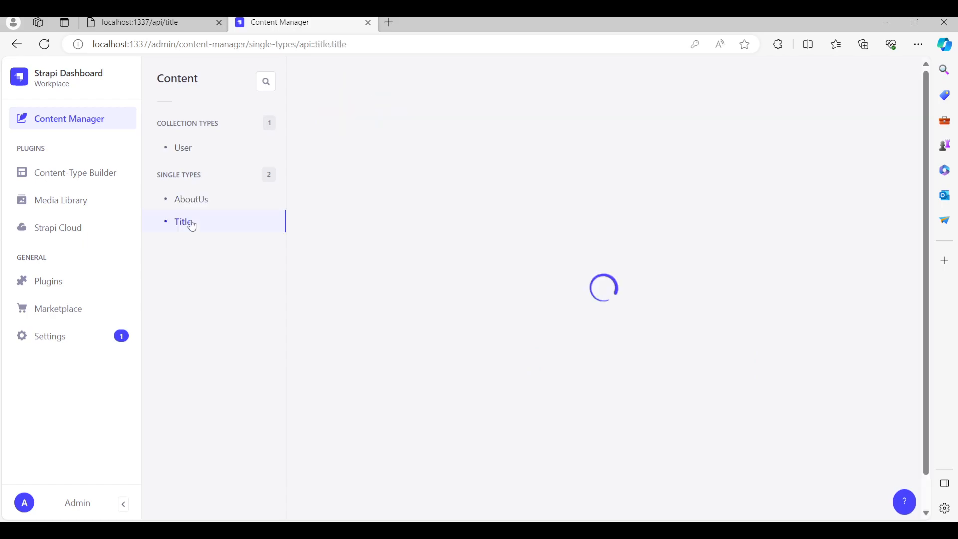
{"action": "left_click", "coordinate": [209, 199]}
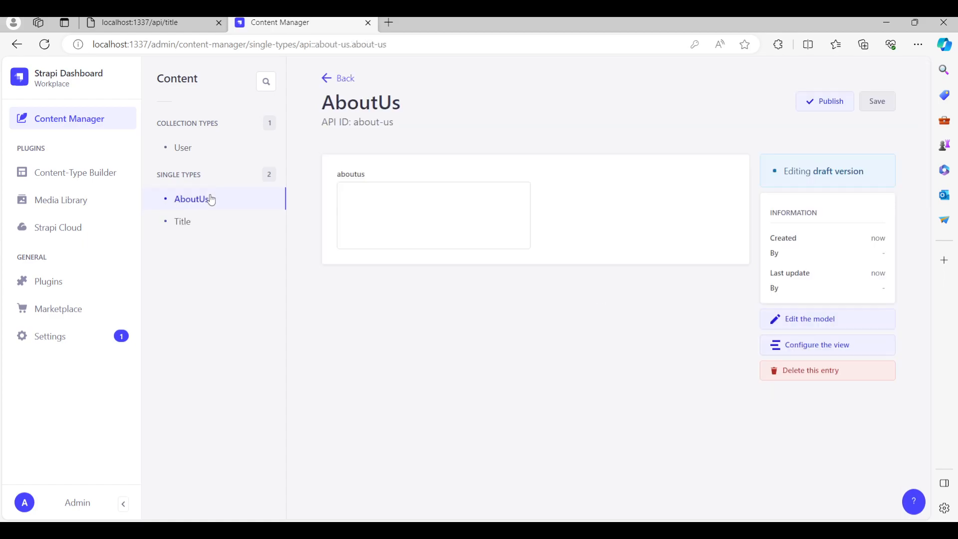
{"action": "left_click", "coordinate": [371, 195]}
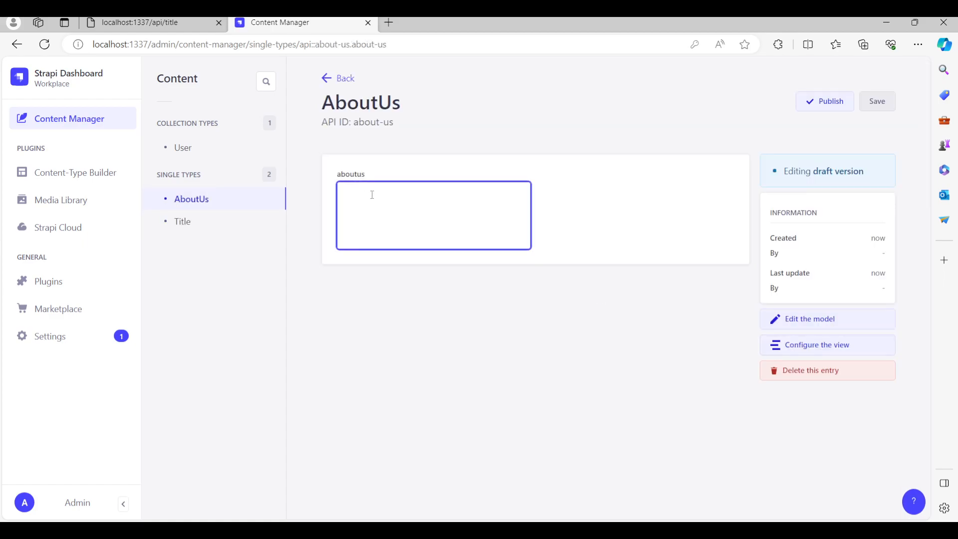
{"action": "type", "text": "This is m"}
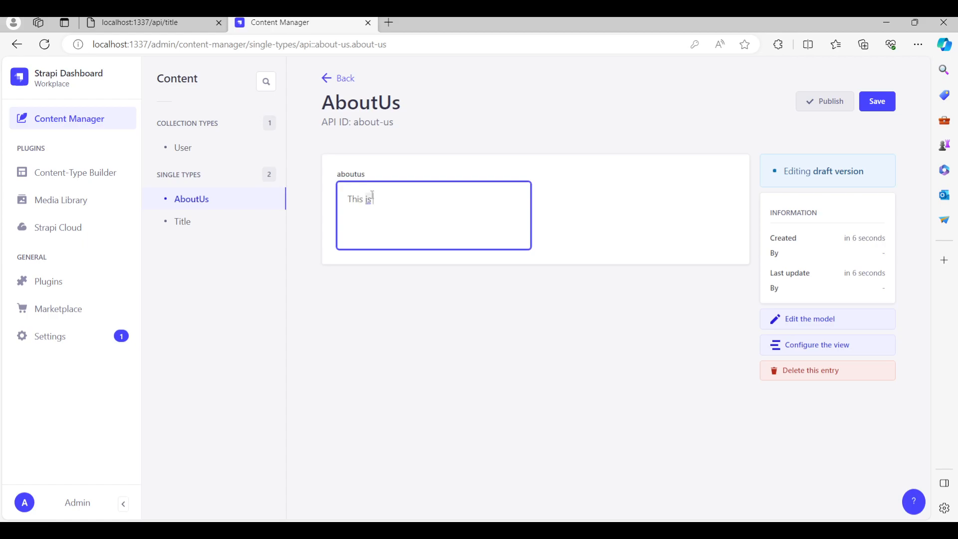
{"action": "key", "text": "BackSpace"}
{"action": "key", "text": "BackSpace"}
{"action": "key", "text": "BackSpace"}
{"action": "key", "text": "BackSpace"}
{"action": "key", "text": "BackSpace"}
{"action": "key", "text": "BackSpace"}
{"action": "key", "text": "BackSpace"}
{"action": "type", "text": "website is dei"}
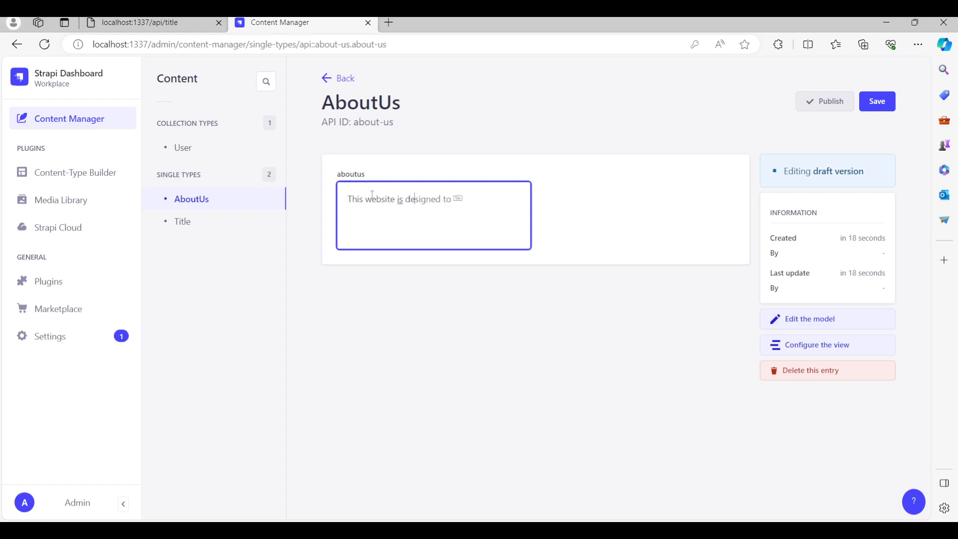
{"action": "type", "text": "s"}
{"action": "key", "text": "BackSpace"}
{"action": "key", "text": "BackSpace"}
{"action": "type", "text": "s"}
{"action": "type", "text": "igned for"}
{"action": "type", "text": " tut"}
{"action": "type", "text": "S"}
{"action": "type", "text": "trapi tut"}
{"action": "type", "text": "orial"}
{"action": "type", "text": "s content."}
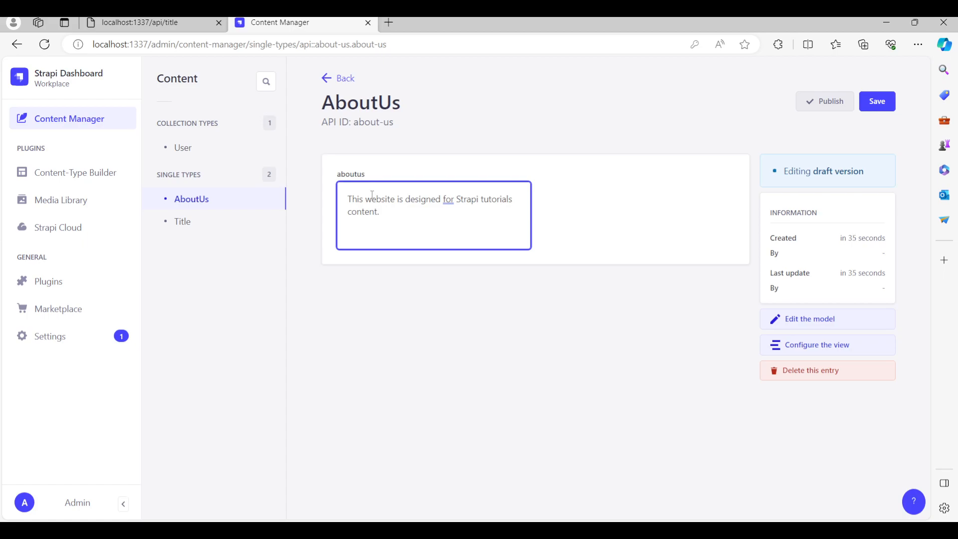
Save and publish the AboutUs entry.
{"action": "left_click", "coordinate": [870, 103]}
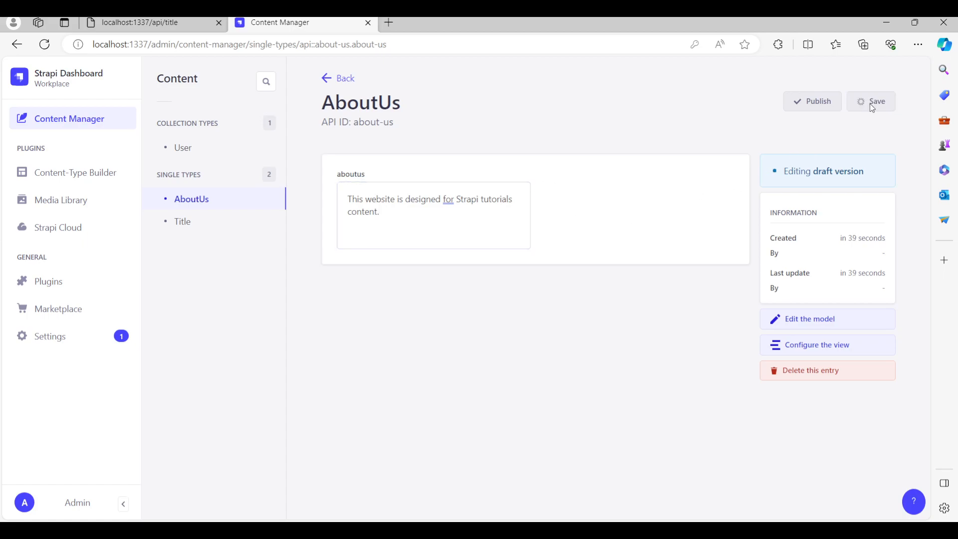
{"action": "left_click", "coordinate": [823, 102]}
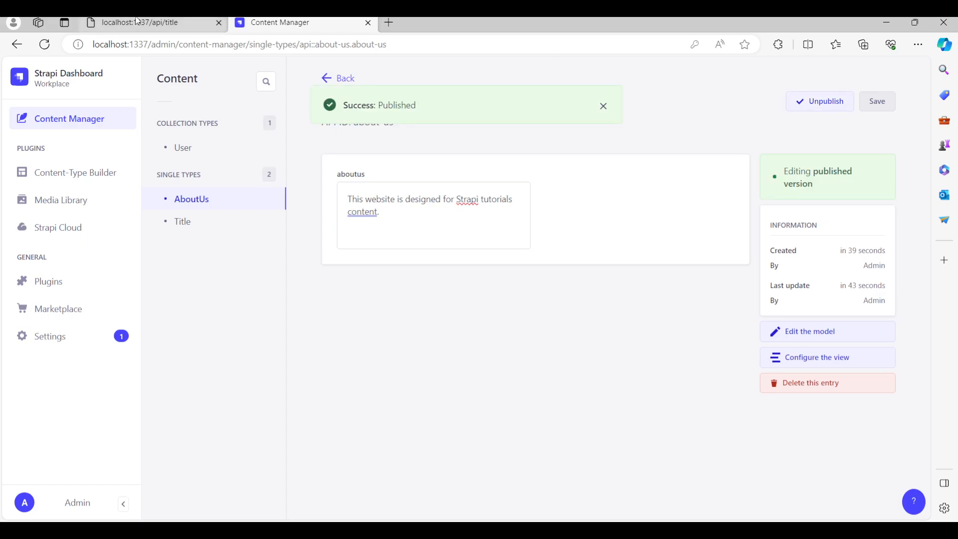
Load localhost:1337/api/about-us in place of the title endpoint to check the AboutUs API response.
{"action": "left_click", "coordinate": [137, 21]}
{"action": "left_click_drag", "start_coordinate": [189, 45], "coordinate": [169, 47]}
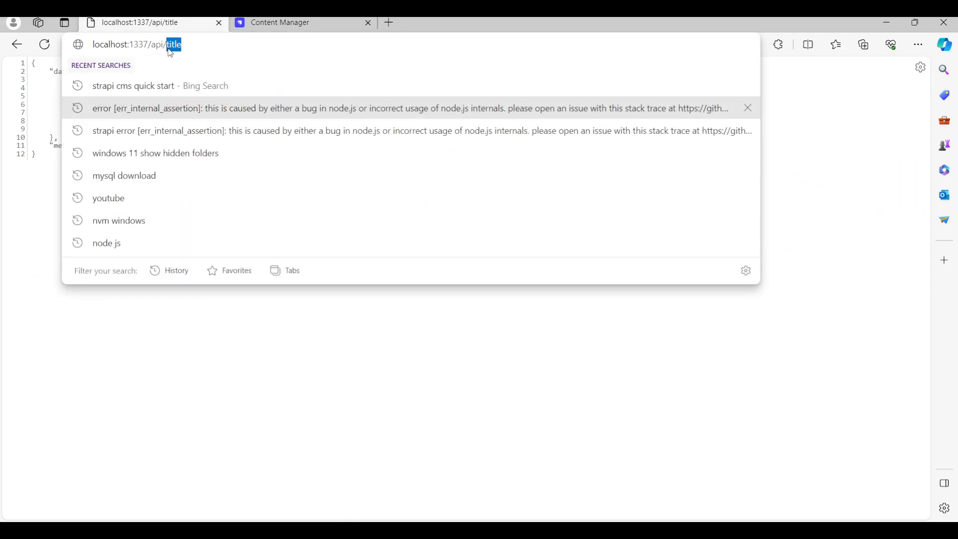
{"action": "type", "text": "about"}
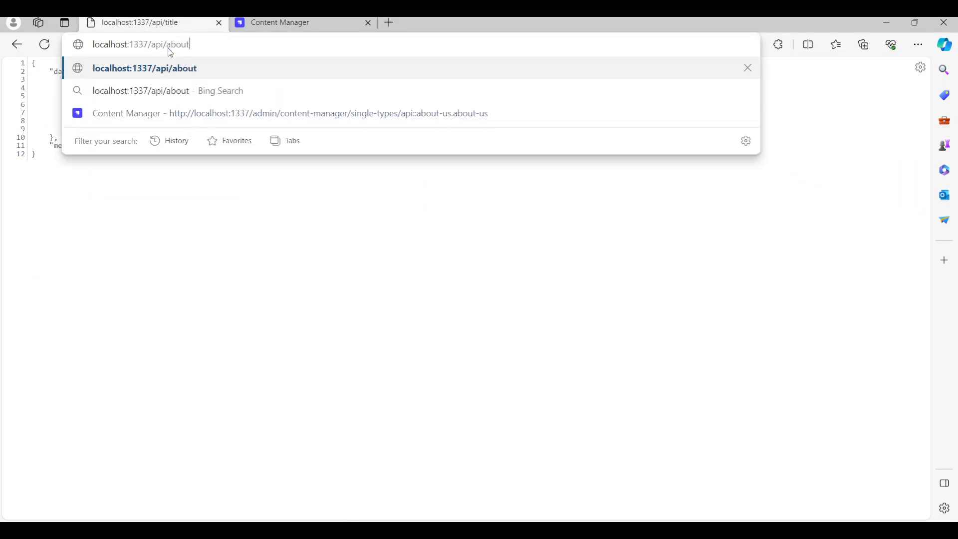
{"action": "type", "text": "-us"}
{"action": "key", "text": "Return"}
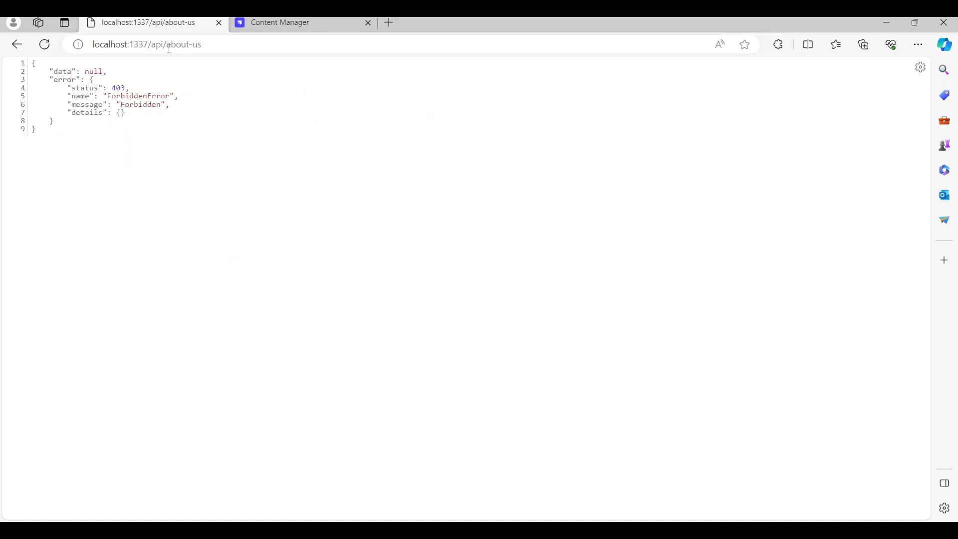
Examine the permission list of the Users & Permissions plugin's Public role in the Strapi settings for an About-us section.
{"action": "left_click", "coordinate": [297, 23]}
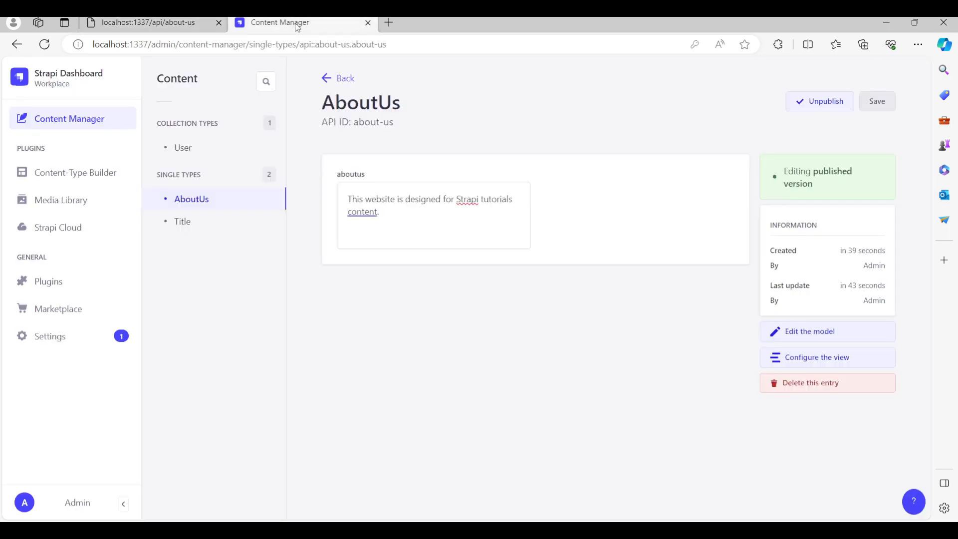
{"action": "left_click", "coordinate": [50, 342]}
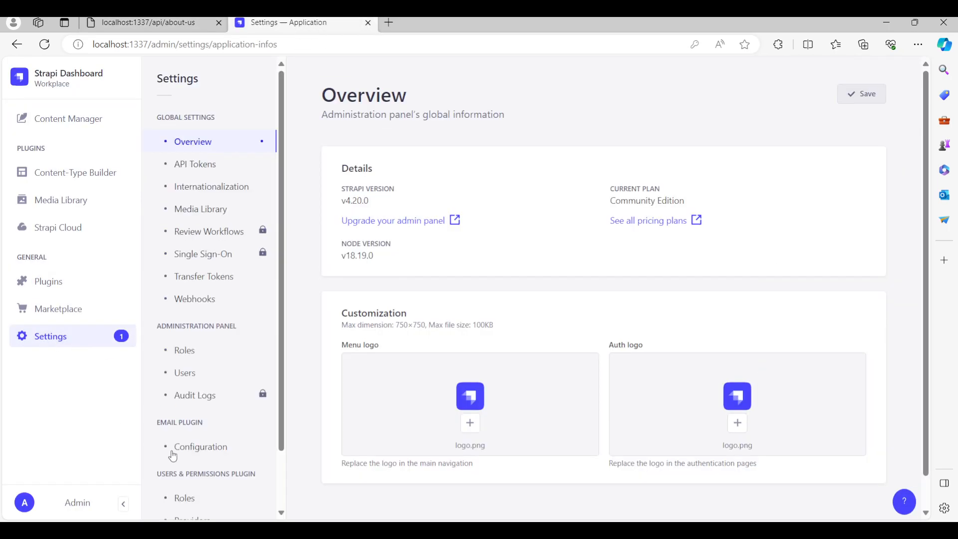
{"action": "scroll", "coordinate": [181, 456], "scroll_direction": "down", "scroll_amount": 2}
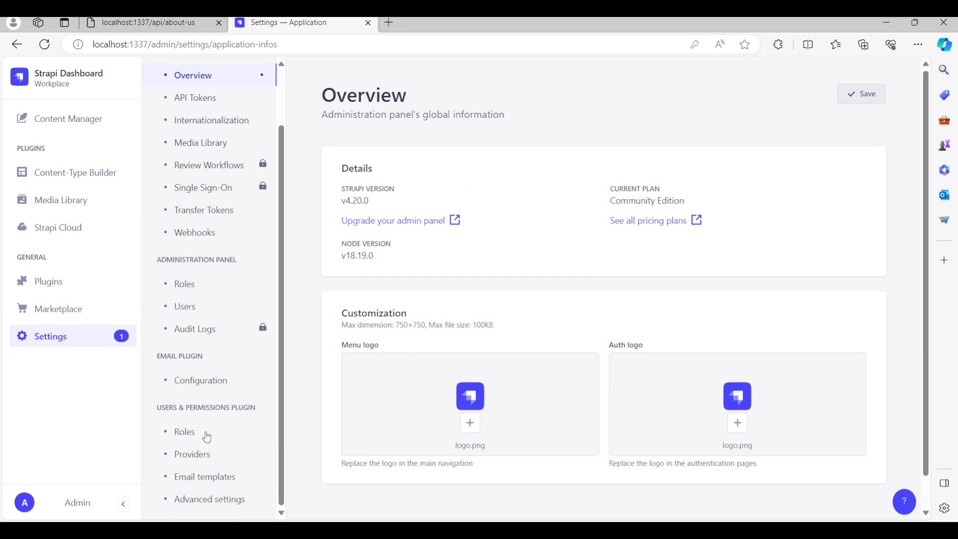
{"action": "left_click", "coordinate": [185, 432]}
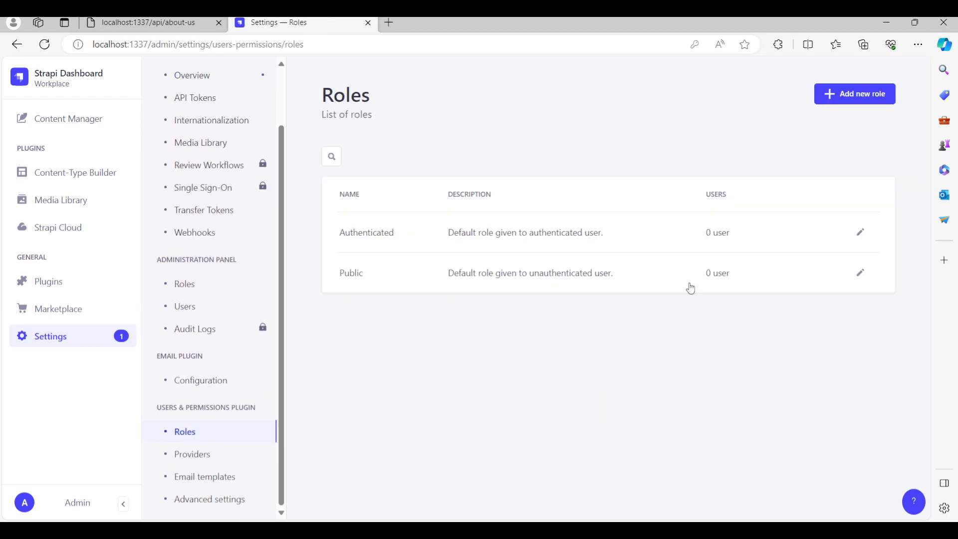
{"action": "left_click", "coordinate": [860, 274]}
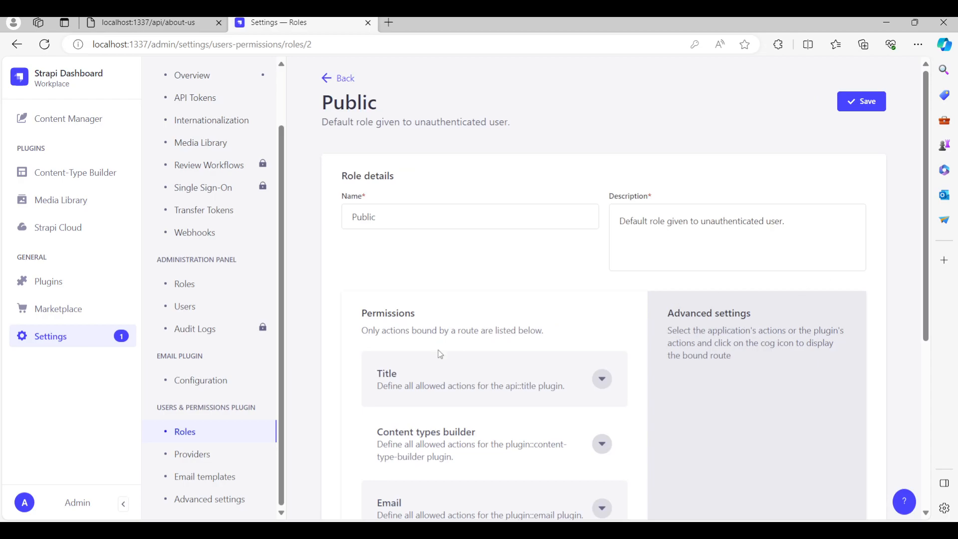
{"action": "scroll", "coordinate": [559, 281], "scroll_direction": "down", "scroll_amount": 2}
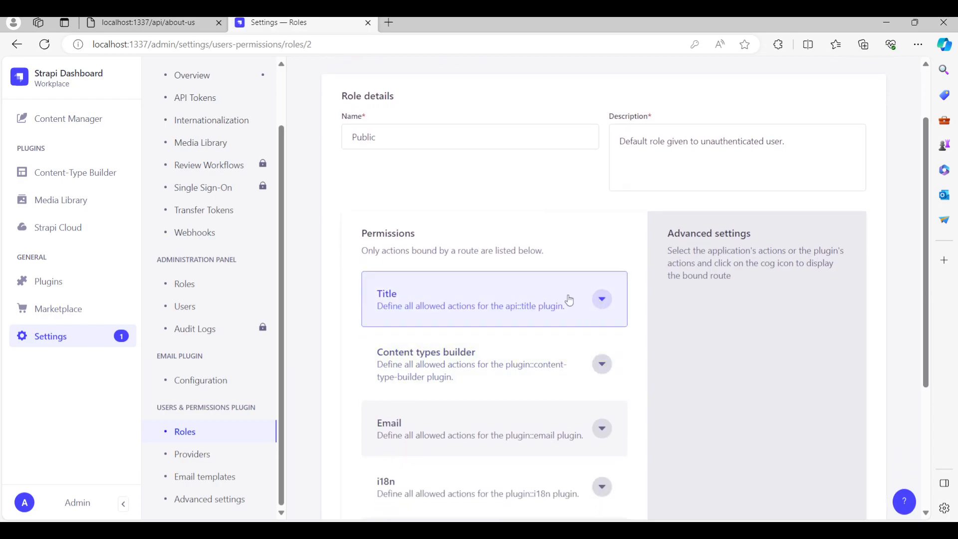
{"action": "scroll", "coordinate": [504, 188], "scroll_direction": "up", "scroll_amount": 2}
{"action": "scroll", "coordinate": [504, 194], "scroll_direction": "down", "scroll_amount": 2}
{"action": "scroll", "coordinate": [502, 192], "scroll_direction": "down", "scroll_amount": 4}
{"action": "scroll", "coordinate": [502, 192], "scroll_direction": "up", "scroll_amount": 6}
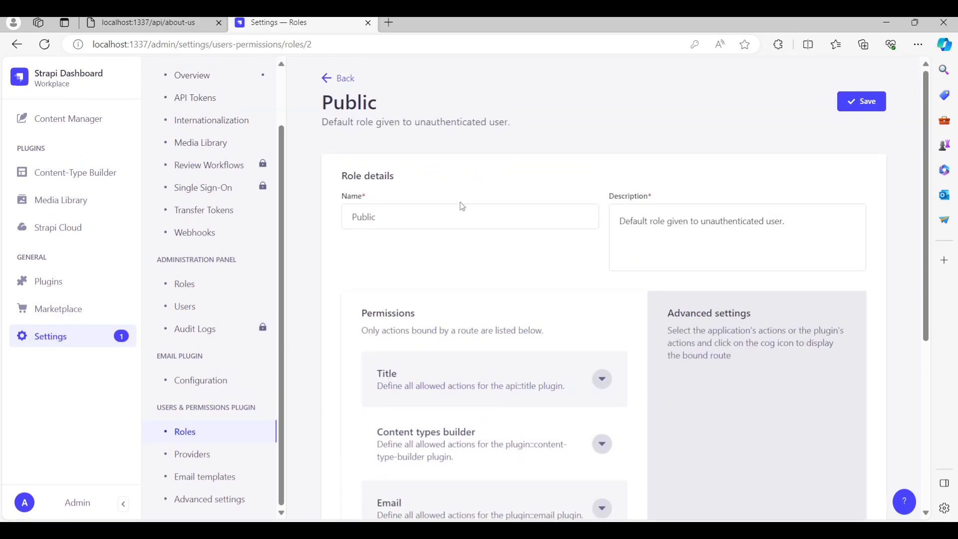
Enable the find permission for About-us in the Users & Permissions plugin's Public role and save the role.
{"action": "left_click", "coordinate": [182, 432]}
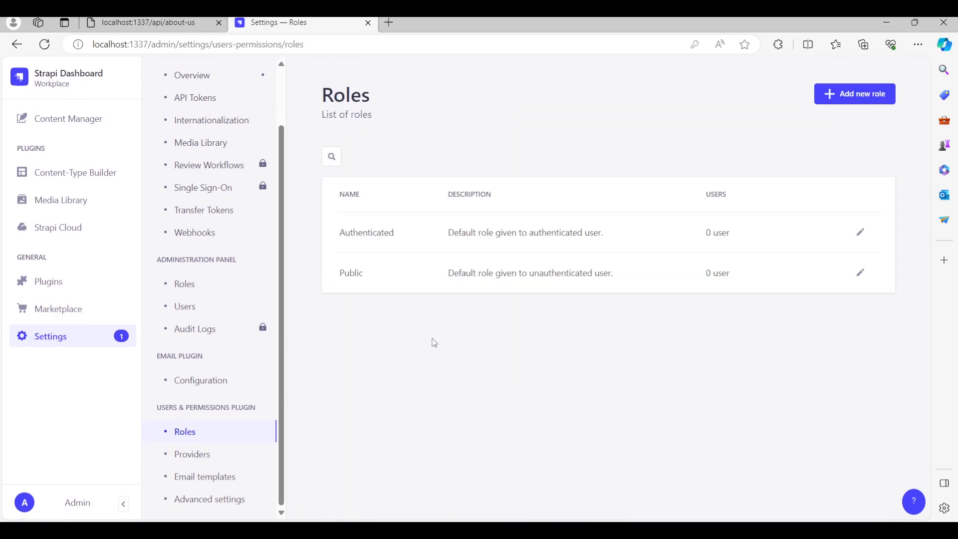
{"action": "left_click", "coordinate": [859, 273]}
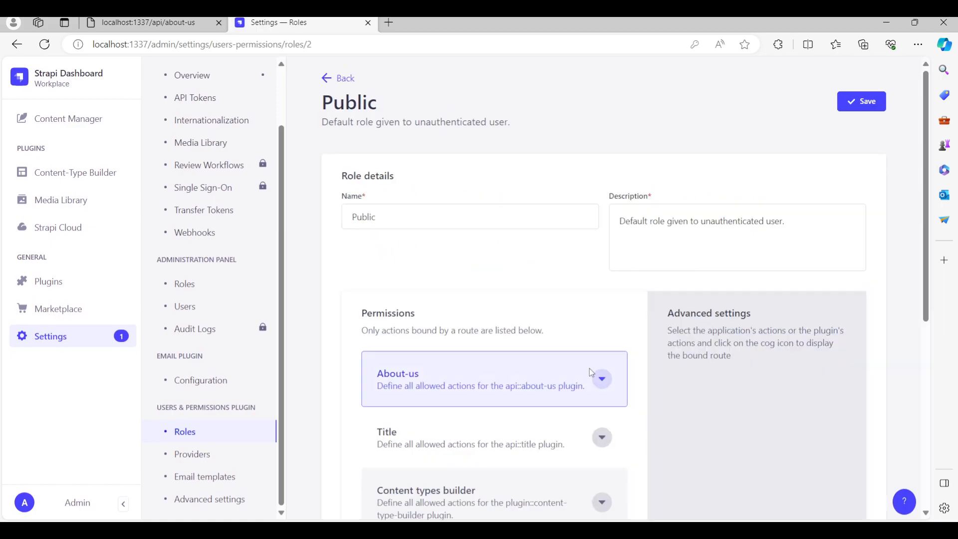
{"action": "left_click", "coordinate": [599, 380]}
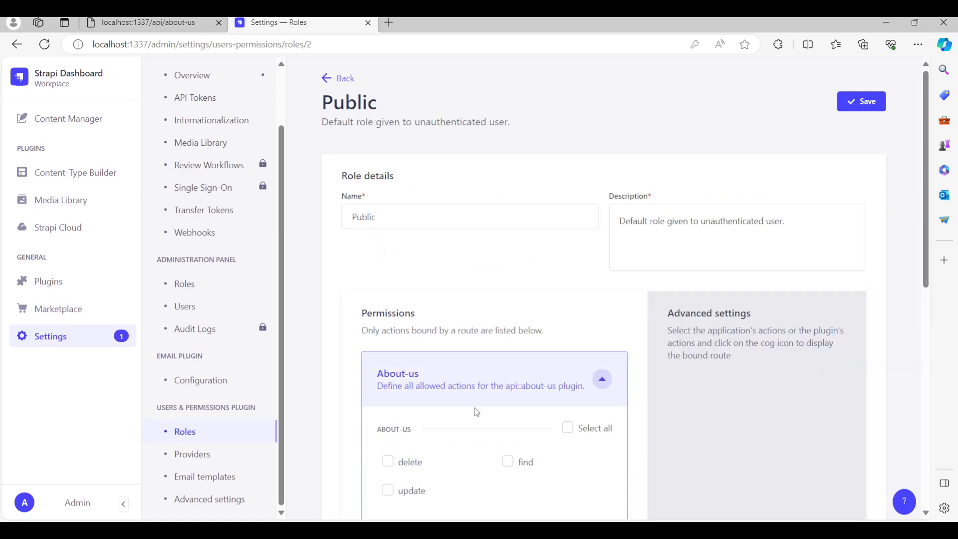
{"action": "scroll", "coordinate": [474, 406], "scroll_direction": "down", "scroll_amount": 1}
{"action": "left_click", "coordinate": [508, 400]}
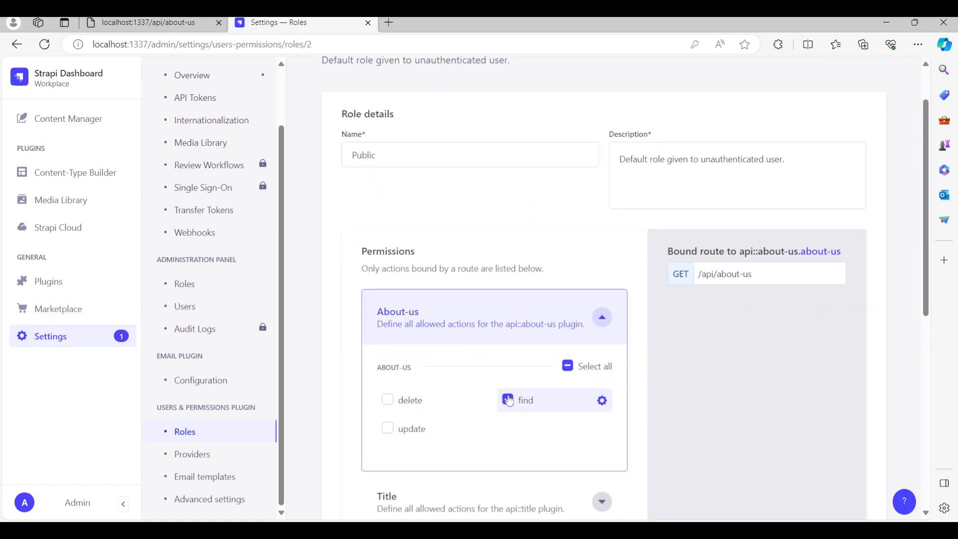
{"action": "scroll", "coordinate": [667, 225], "scroll_direction": "up", "scroll_amount": 1}
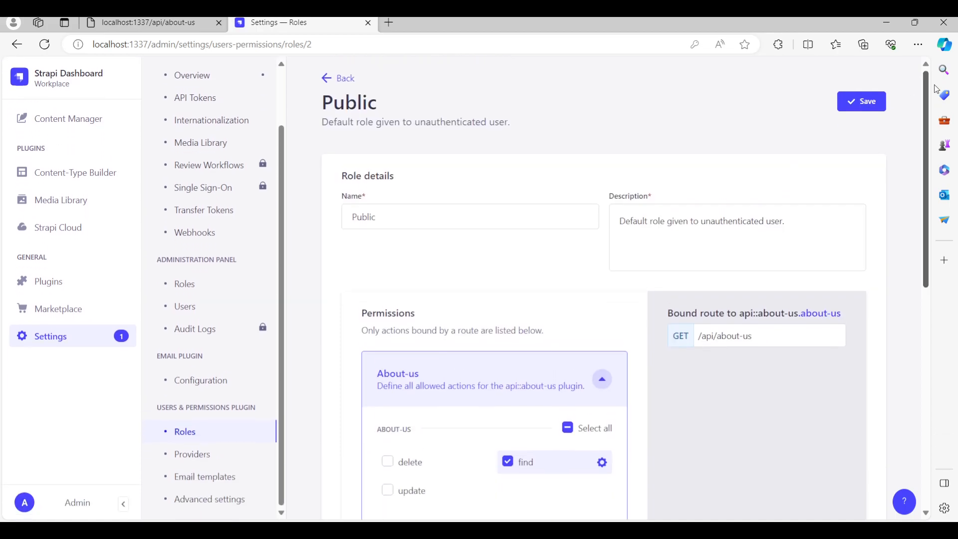
{"action": "left_click", "coordinate": [865, 106]}
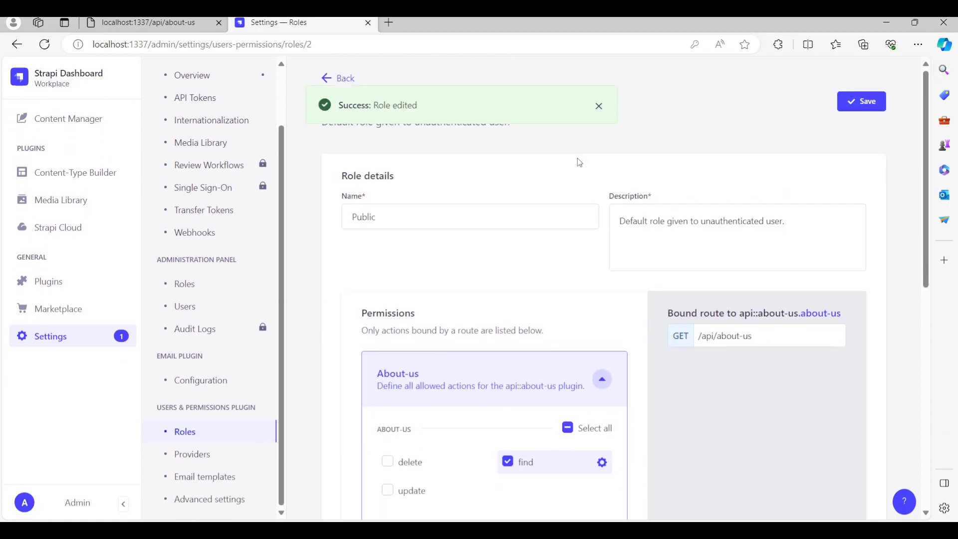
Request localhost:1337/api/about-us again to check the API response with the find permission enabled.
{"action": "left_click", "coordinate": [150, 22]}
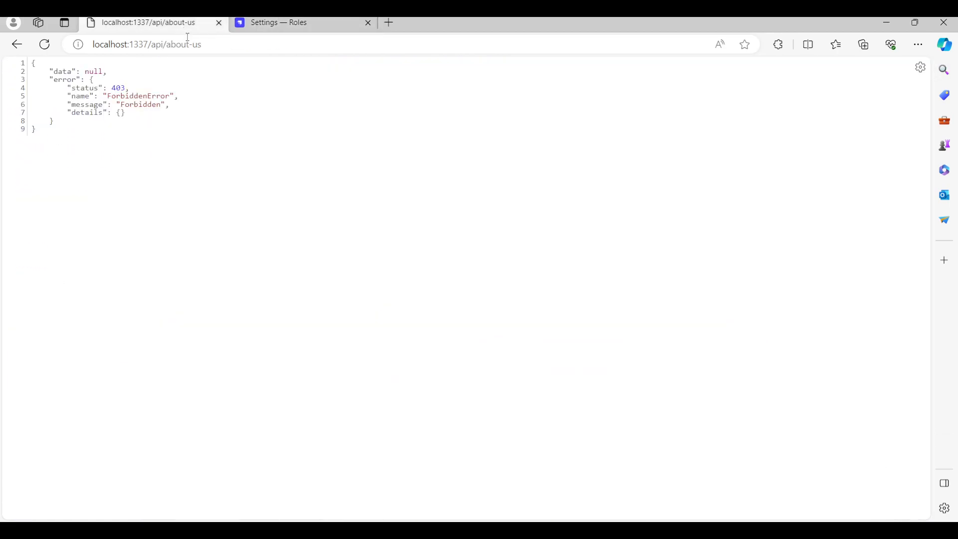
{"action": "left_click", "coordinate": [228, 43]}
{"action": "key", "text": "Return"}
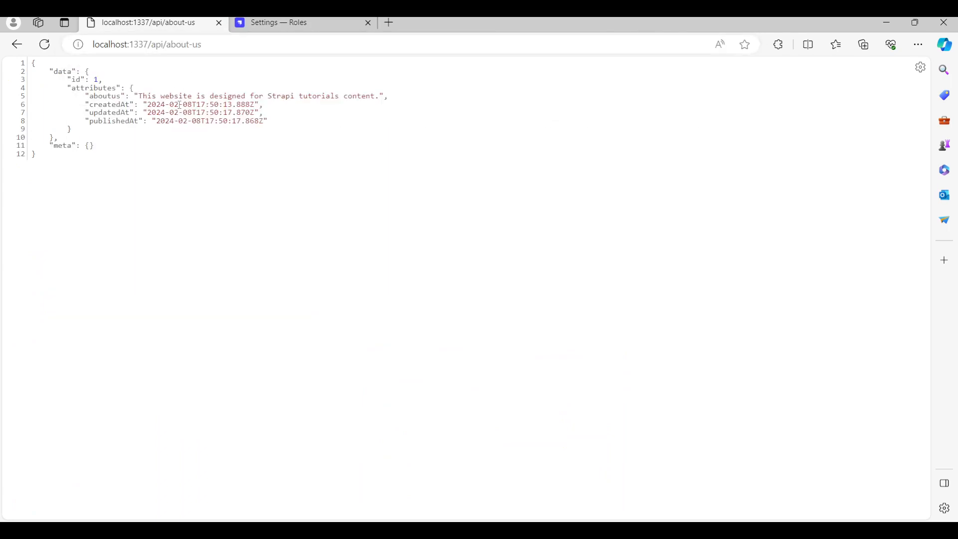
Examine the route bound to the Public role's About-us find permission, plus the AboutUs type's field definition and content entry.
{"action": "left_click", "coordinate": [309, 24]}
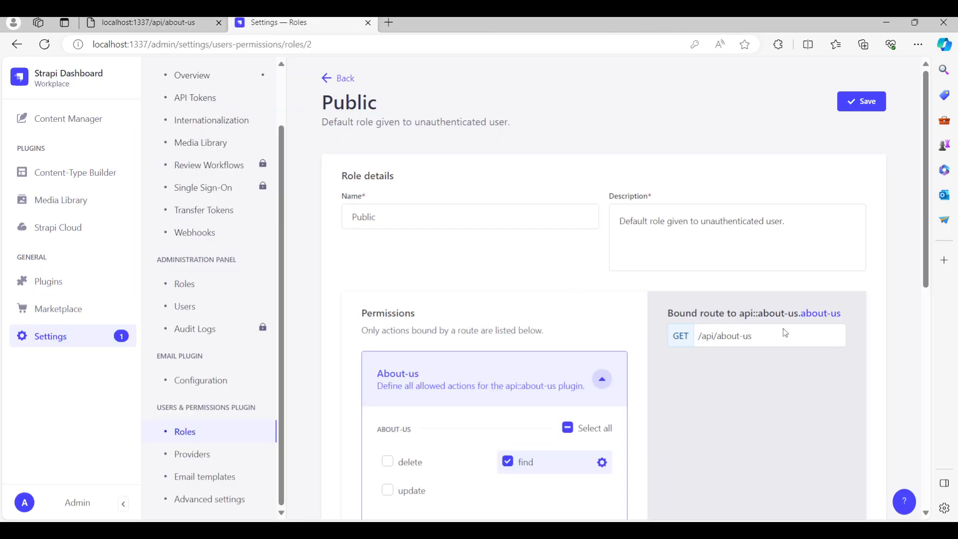
{"action": "left_click_drag", "start_coordinate": [771, 340], "coordinate": [696, 346]}
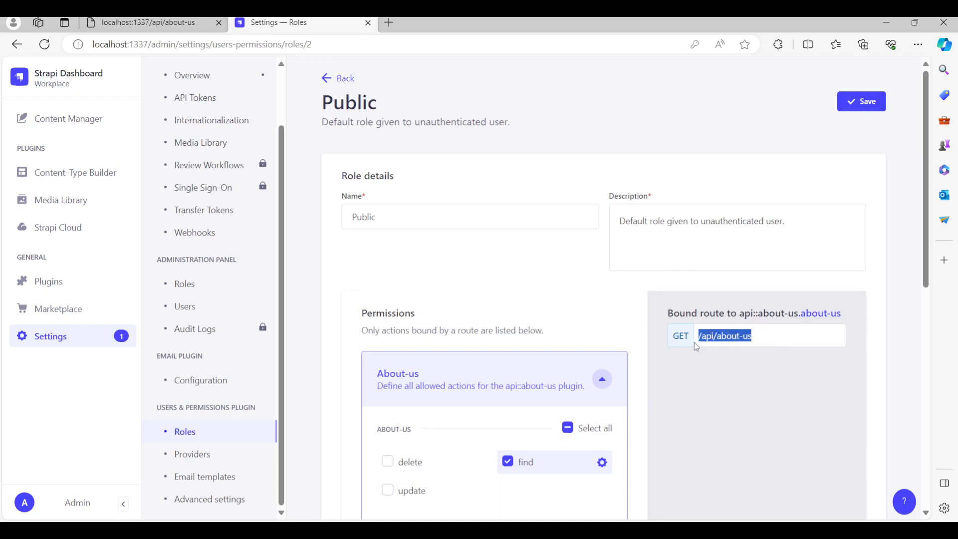
{"action": "scroll", "coordinate": [540, 462], "scroll_direction": "down", "scroll_amount": 1}
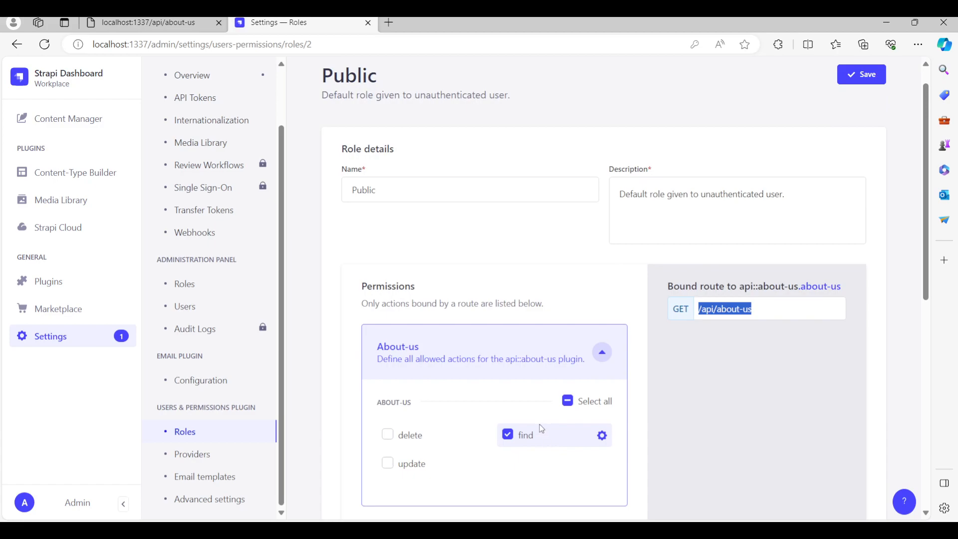
{"action": "left_click_drag", "start_coordinate": [764, 307], "coordinate": [706, 310]}
{"action": "scroll", "coordinate": [452, 227], "scroll_direction": "up", "scroll_amount": 2}
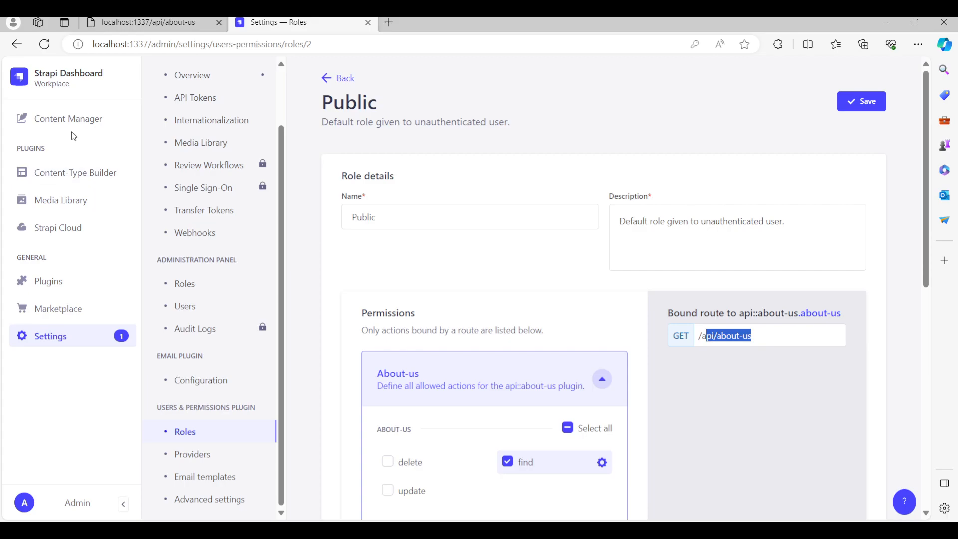
{"action": "left_click", "coordinate": [69, 176]}
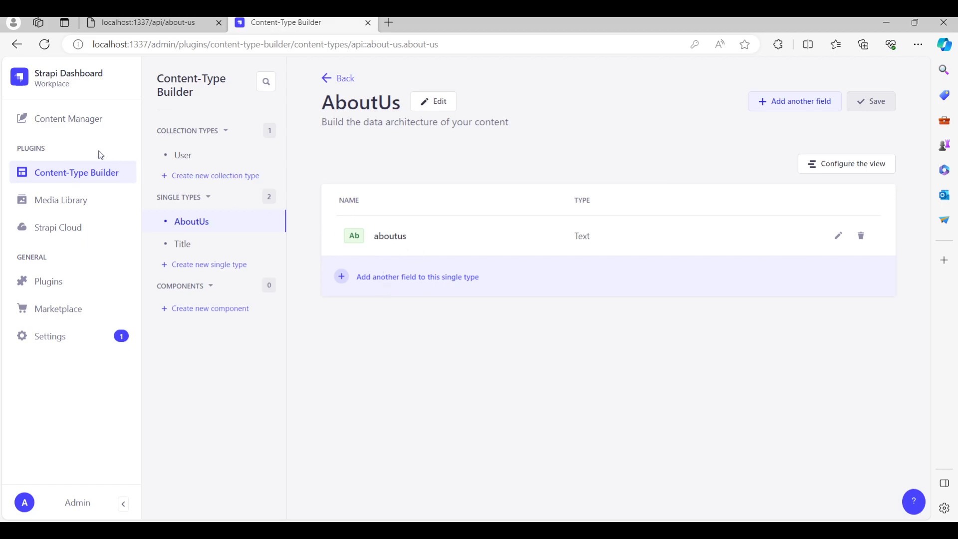
{"action": "left_click", "coordinate": [81, 132]}
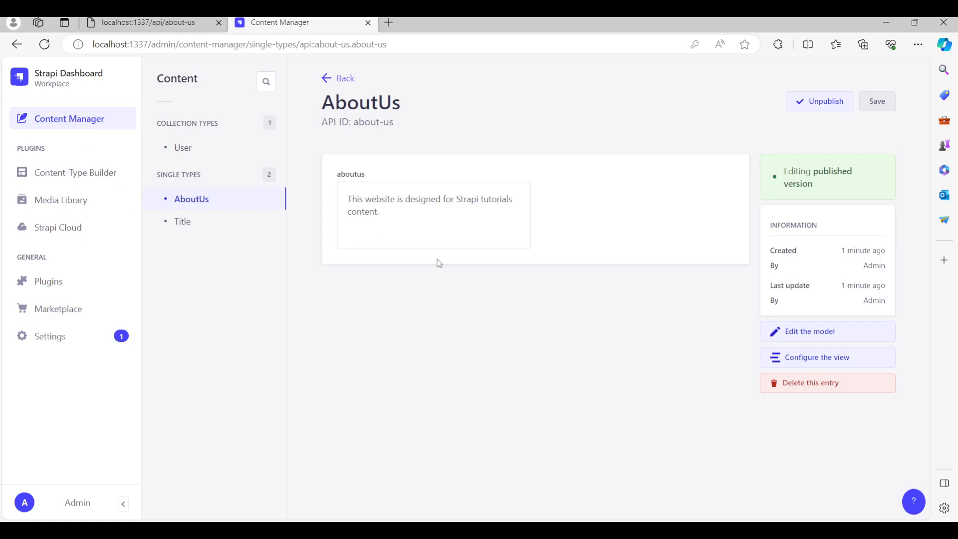
Add an Email field named "email" to the AboutUs single type in the Content-Type Builder and save the type.
{"action": "left_click", "coordinate": [71, 179]}
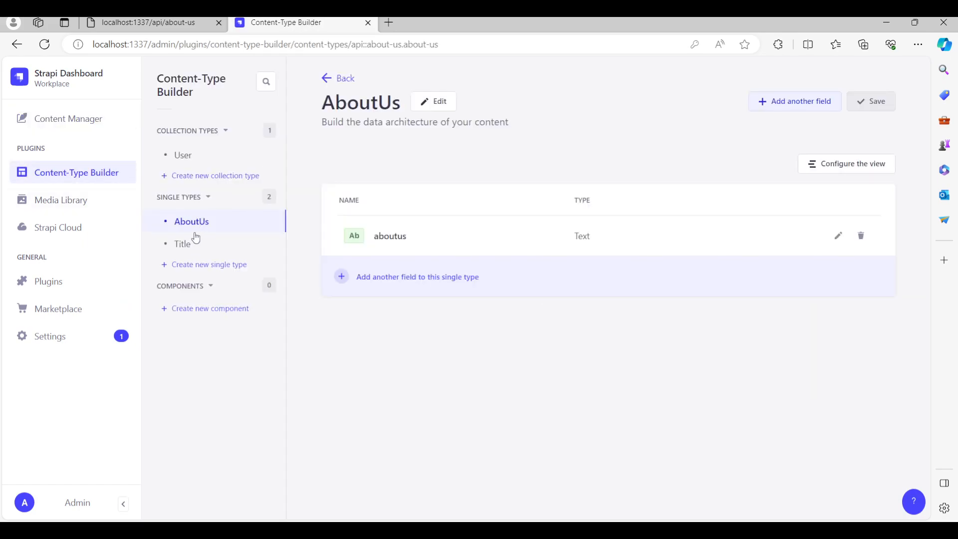
{"action": "left_click", "coordinate": [390, 284]}
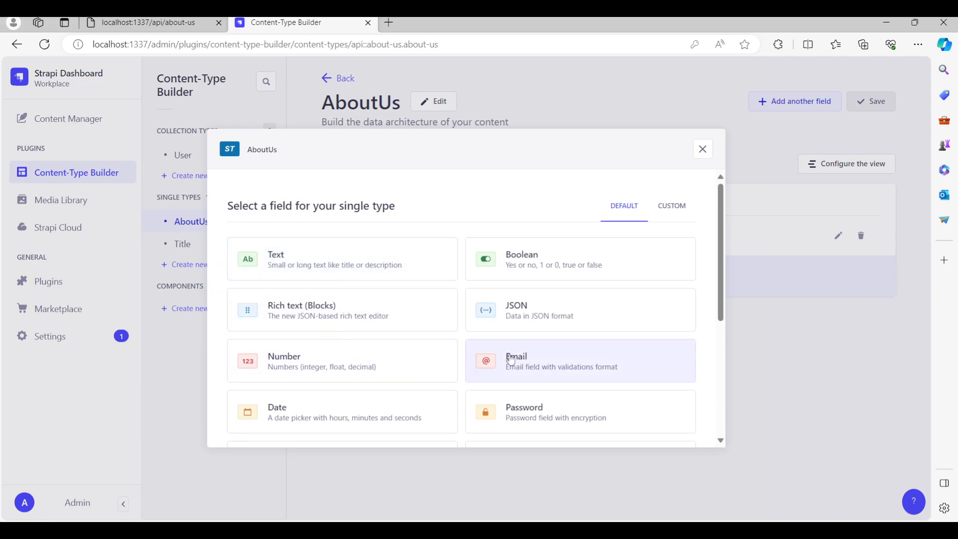
{"action": "left_click", "coordinate": [526, 361]}
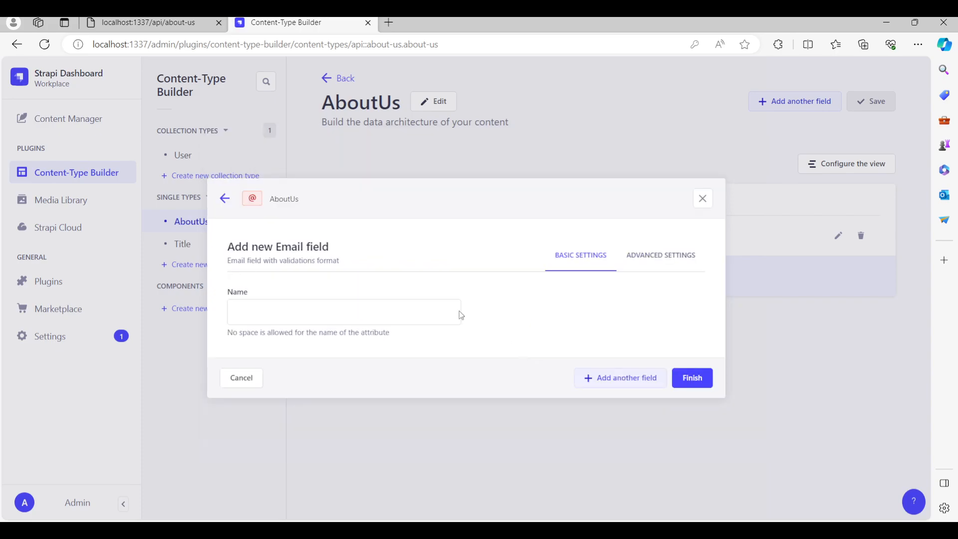
{"action": "left_click", "coordinate": [343, 310]}
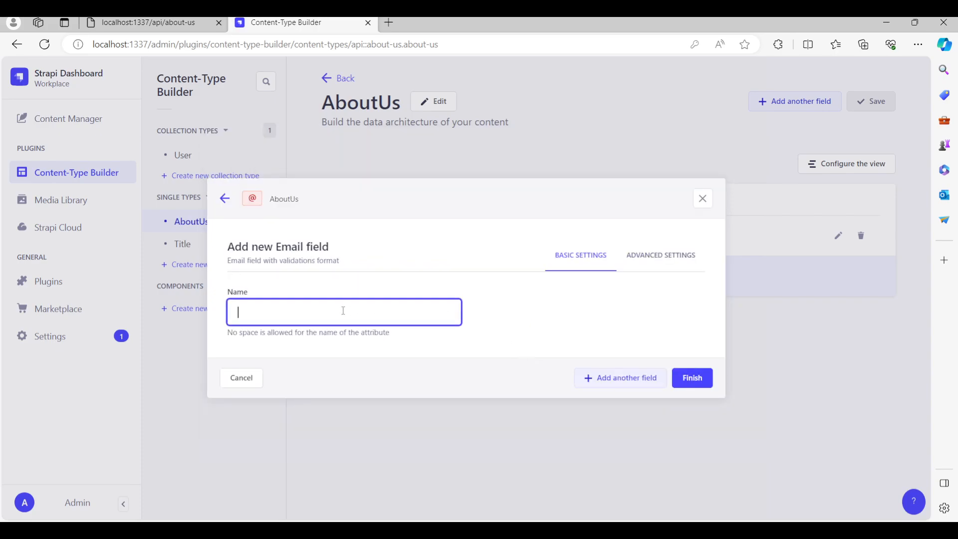
{"action": "type", "text": "email"}
{"action": "left_click", "coordinate": [692, 378]}
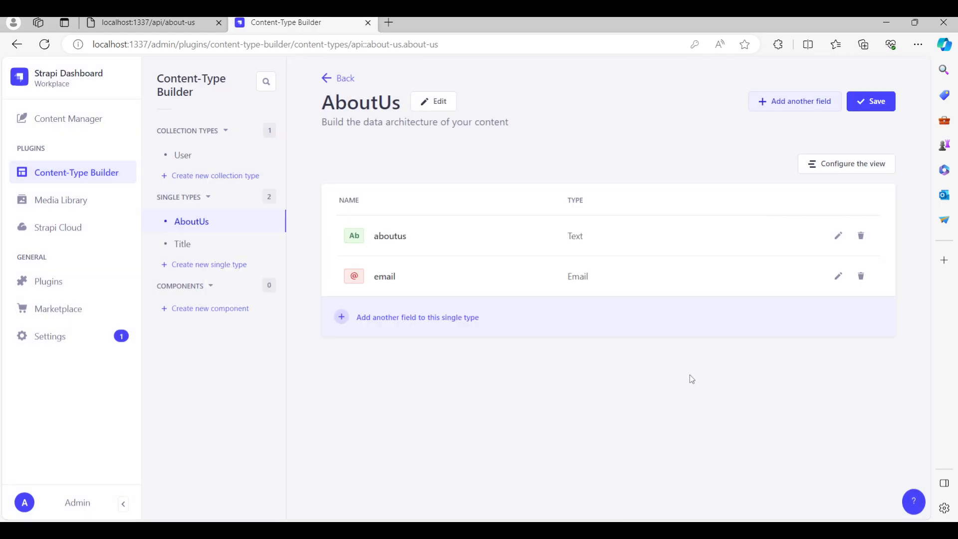
{"action": "left_click", "coordinate": [863, 105]}
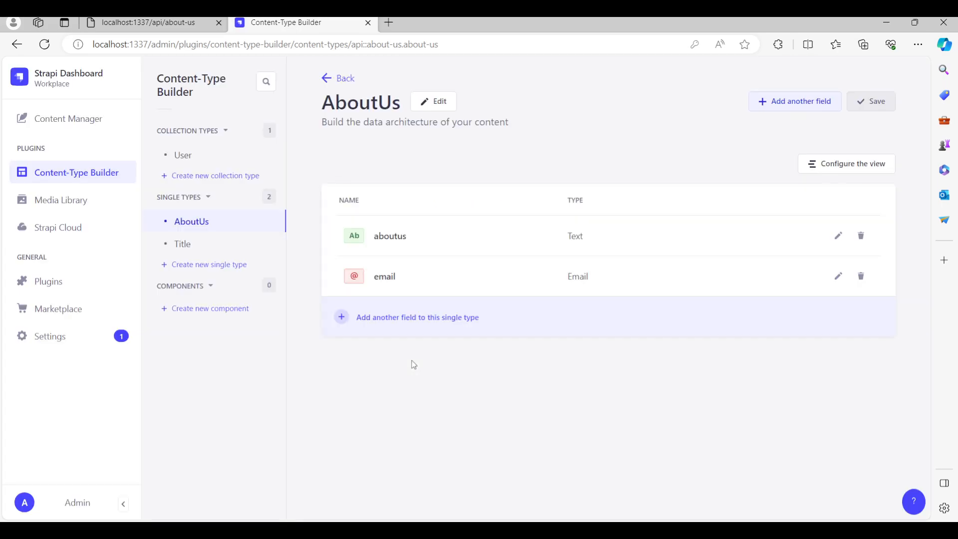
Fill the AboutUs entry's email field in the Content Manager with the contact's e-mail address and save the entry.
{"action": "left_click", "coordinate": [47, 128]}
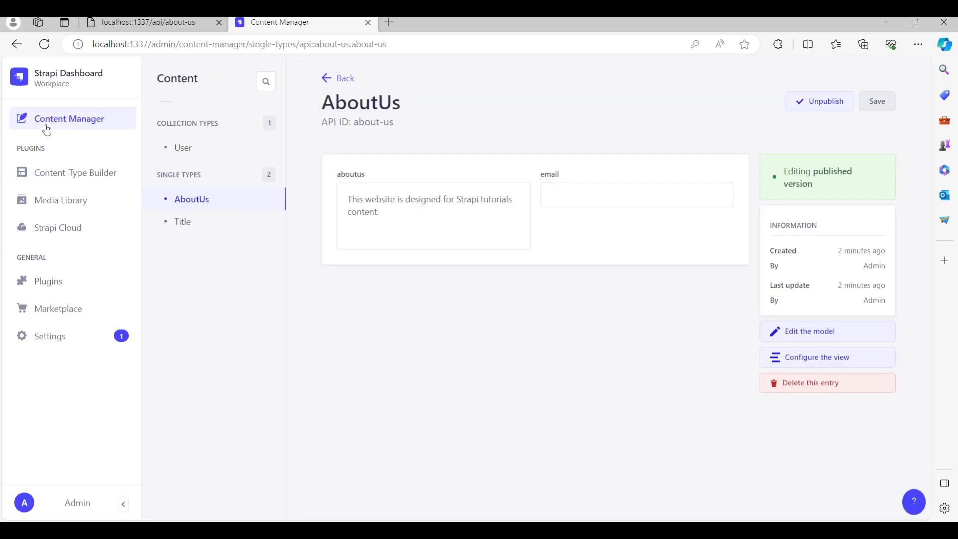
{"action": "left_click", "coordinate": [571, 200]}
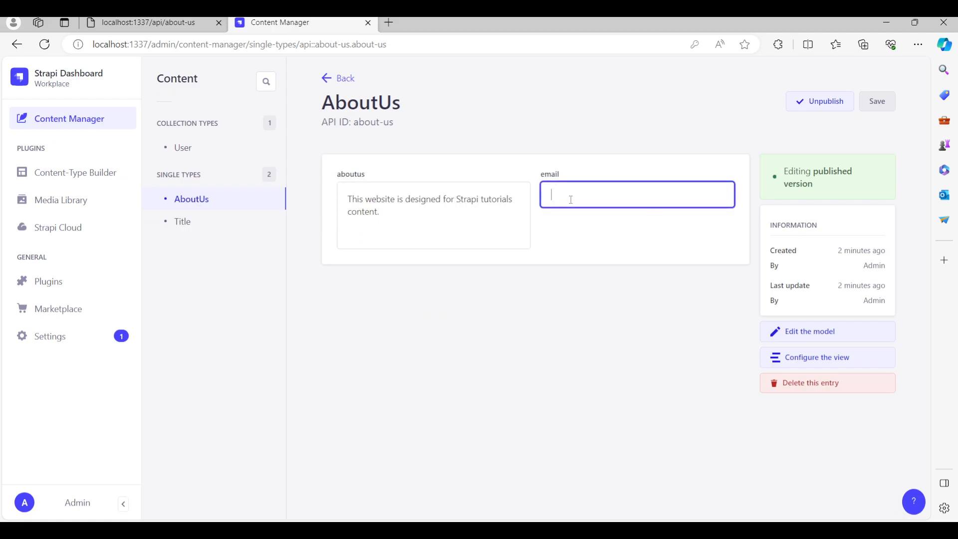
{"action": "left_click", "coordinate": [574, 245]}
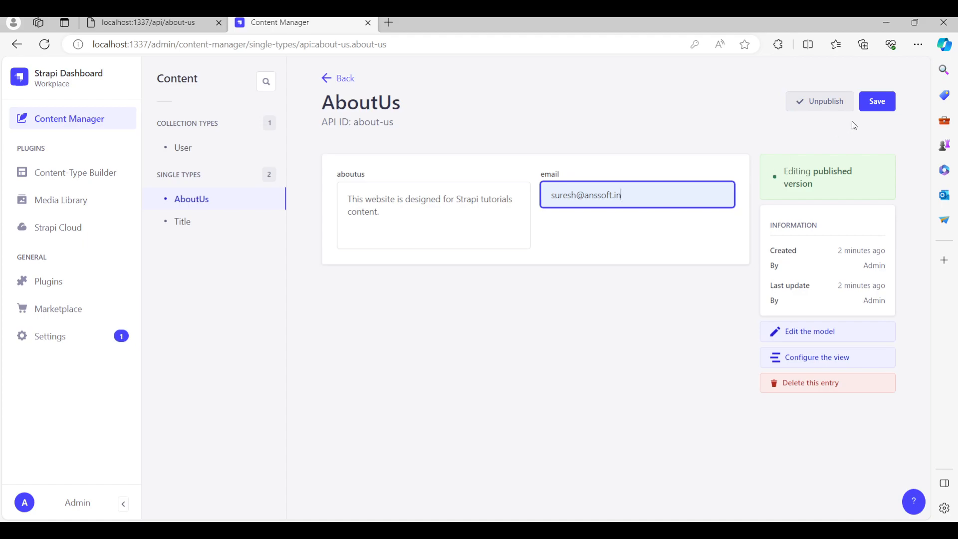
{"action": "left_click", "coordinate": [877, 104]}
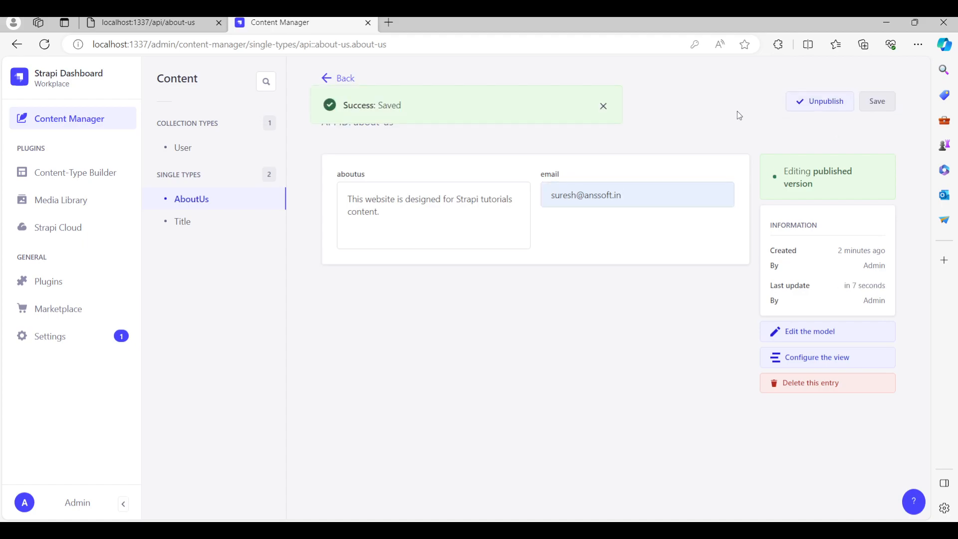
Reload the localhost:1337/api/about-us response and check its new email attribute.
{"action": "left_click", "coordinate": [159, 22]}
{"action": "left_click_drag", "start_coordinate": [100, 98], "coordinate": [4, 94]}
{"action": "left_click", "coordinate": [44, 44]}
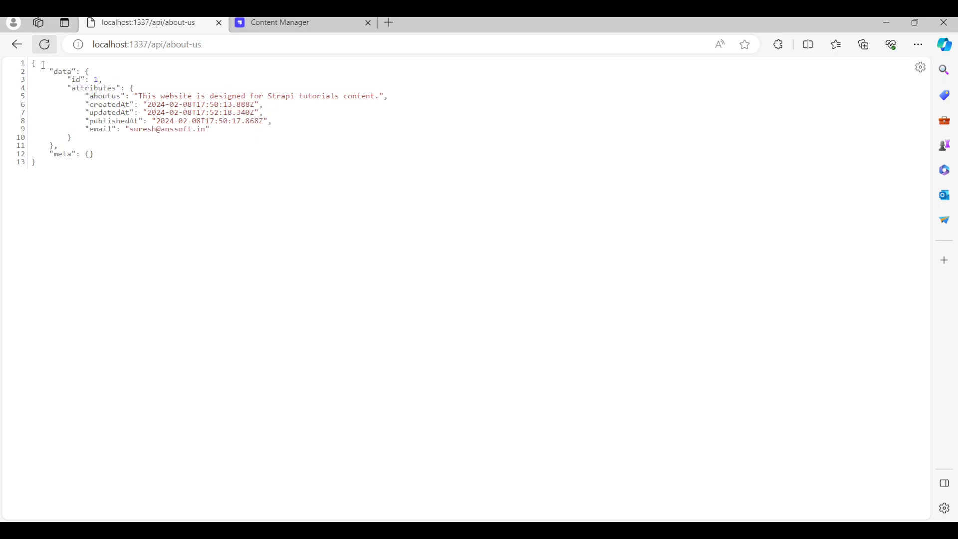
{"action": "left_click_drag", "start_coordinate": [206, 130], "coordinate": [129, 130]}
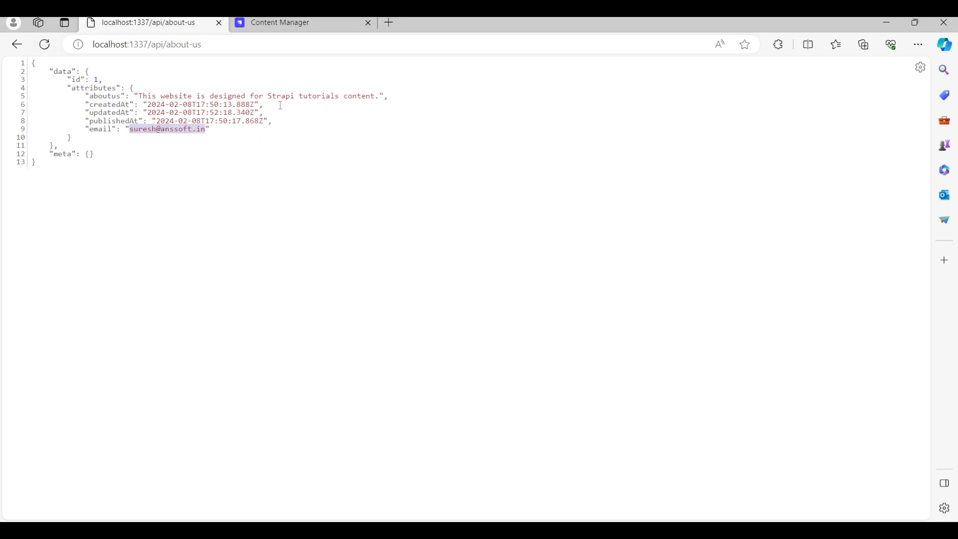
Add digits before the @ sign of the address in the AboutUs entry's email field and save the entry.
{"action": "left_click", "coordinate": [278, 29]}
{"action": "left_click", "coordinate": [632, 202]}
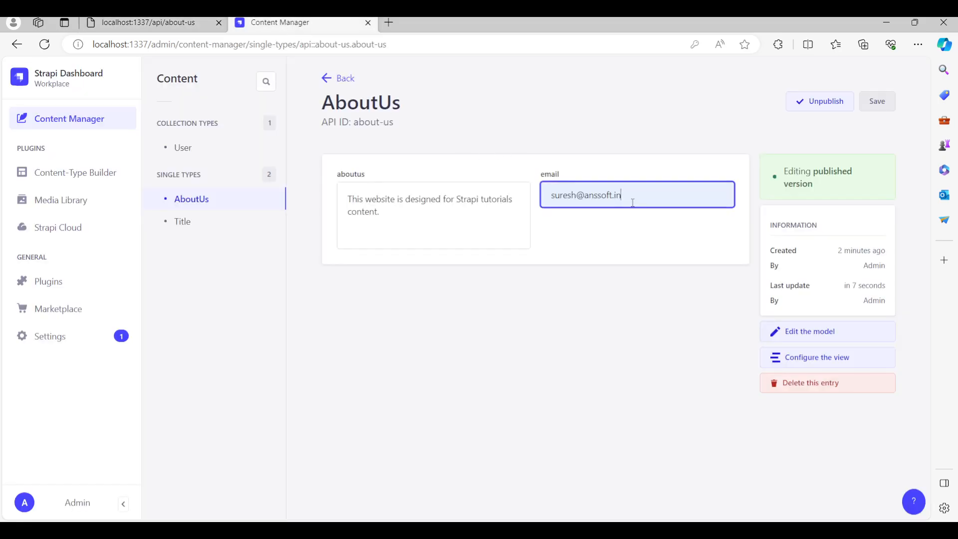
{"action": "left_click", "coordinate": [576, 197]}
{"action": "type", "text": "1313"}
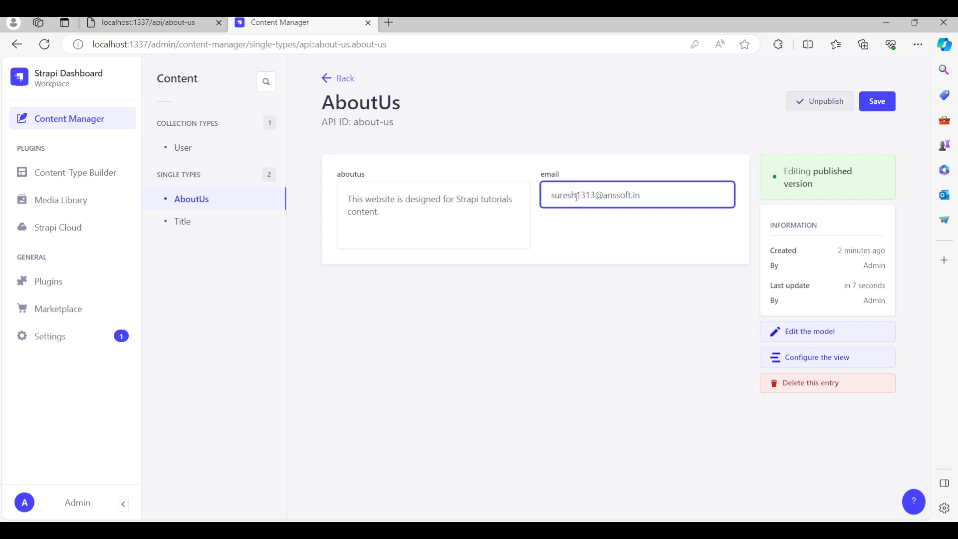
{"action": "left_click", "coordinate": [878, 101]}
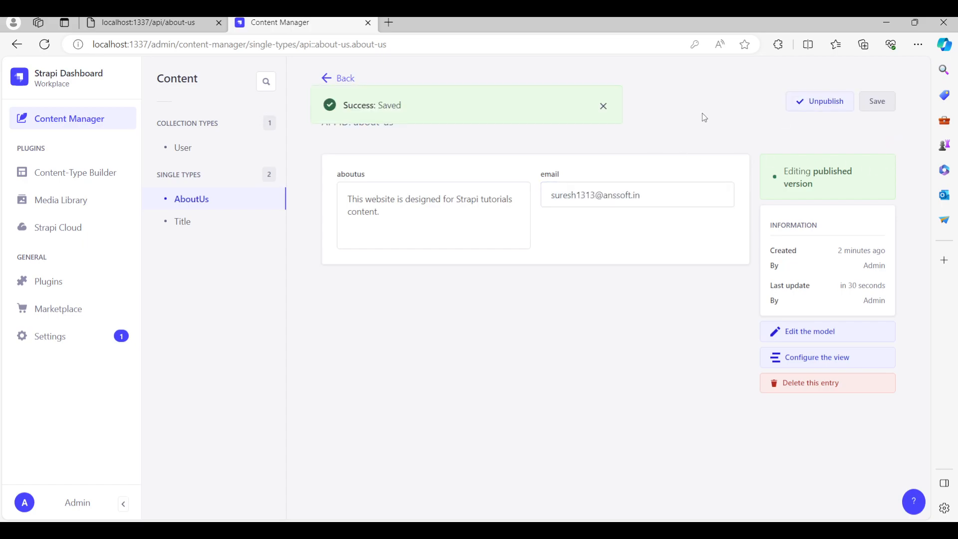
Refresh the about-us API response and review the returned data for the changed email value.
{"action": "left_click", "coordinate": [158, 21]}
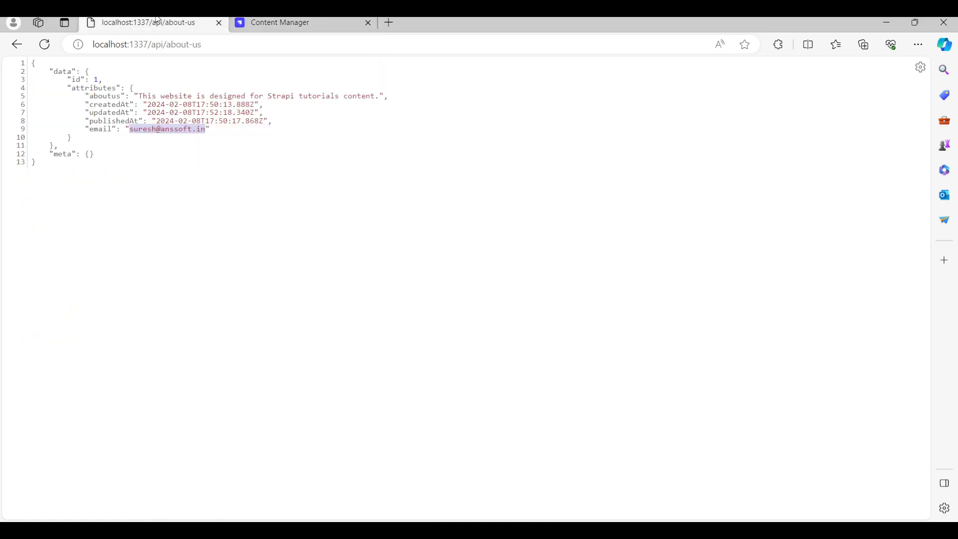
{"action": "left_click", "coordinate": [44, 44]}
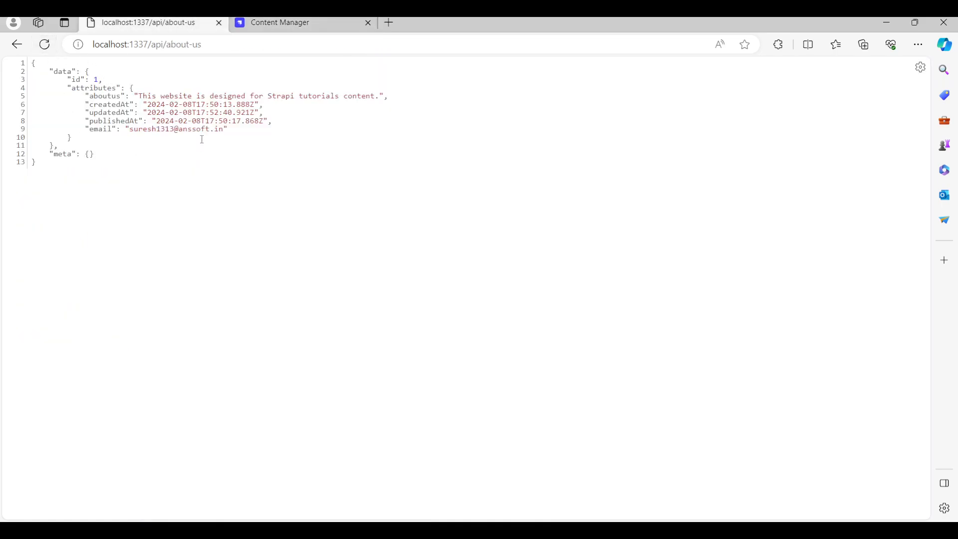
{"action": "left_click_drag", "start_coordinate": [105, 175], "coordinate": [34, 69]}
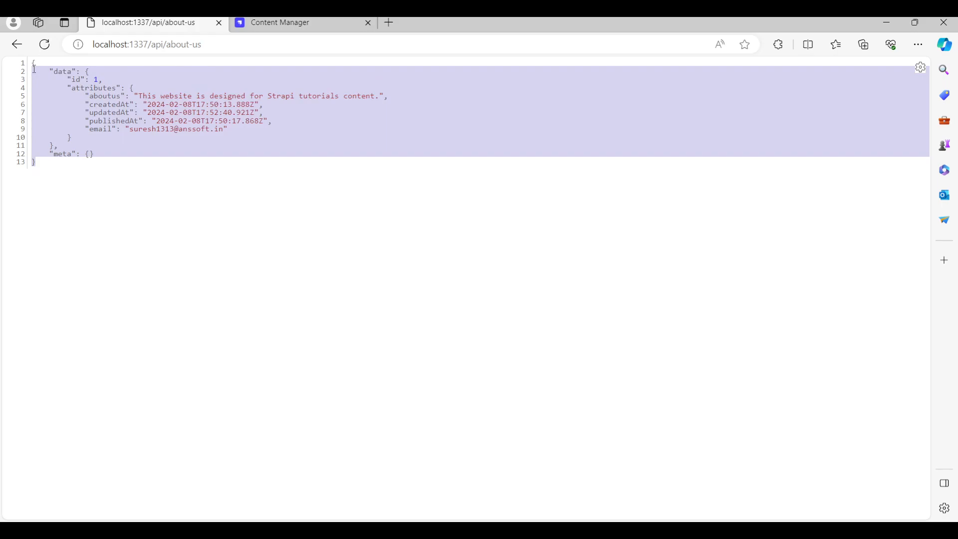
{"action": "left_click", "coordinate": [146, 205]}
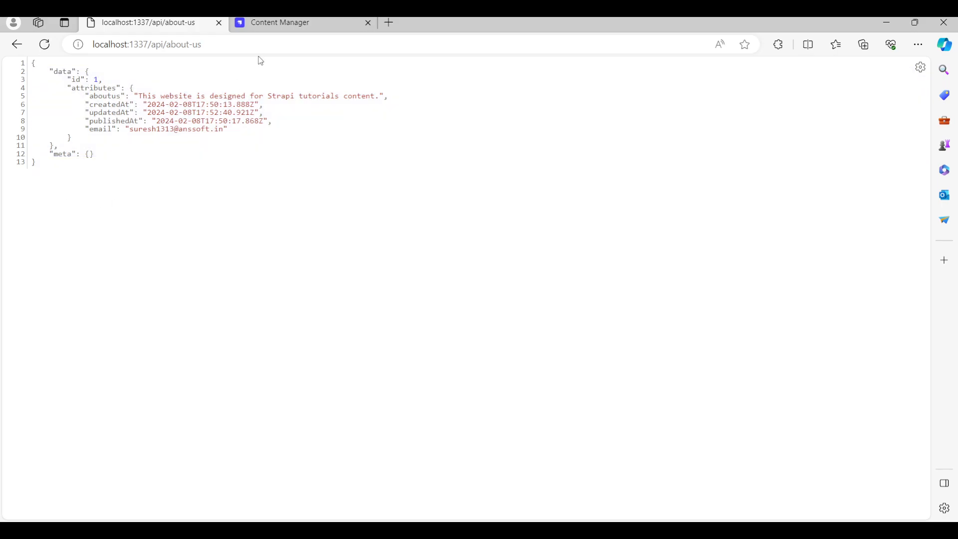
Return to the Strapi dashboard and view the AboutUs single type in the Content-Type Builder.
{"action": "left_click", "coordinate": [297, 28]}
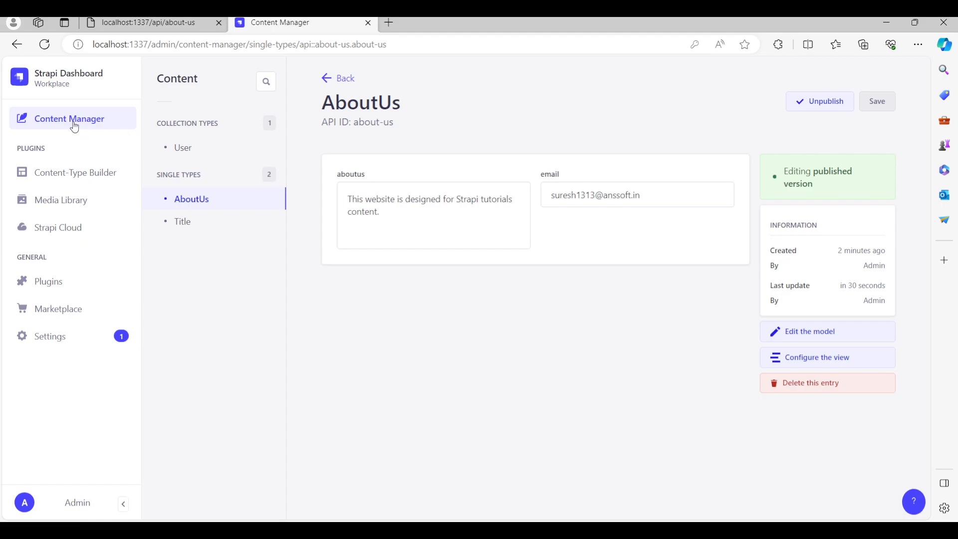
{"action": "left_click", "coordinate": [76, 176]}
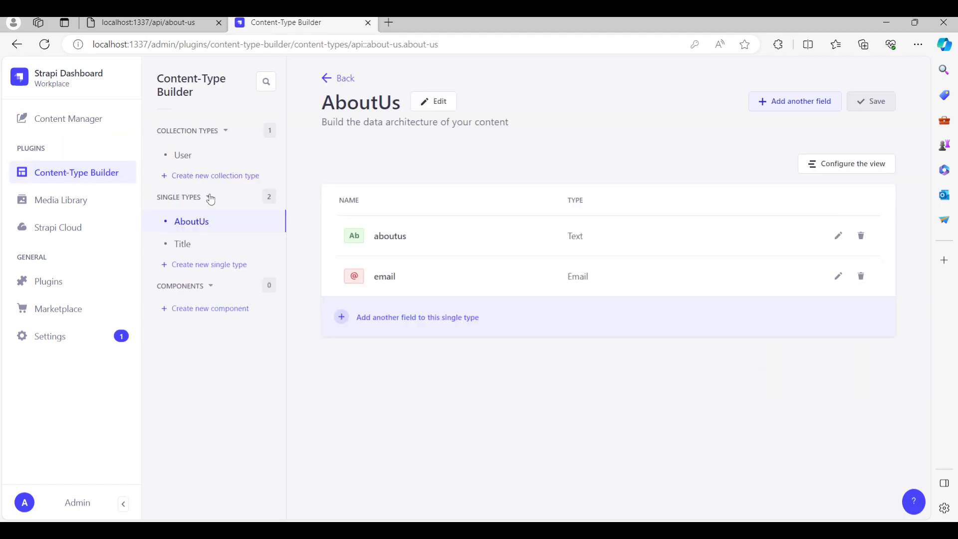
Create a new collection type with the display name team and continue to its field selection.
{"action": "left_click", "coordinate": [211, 178]}
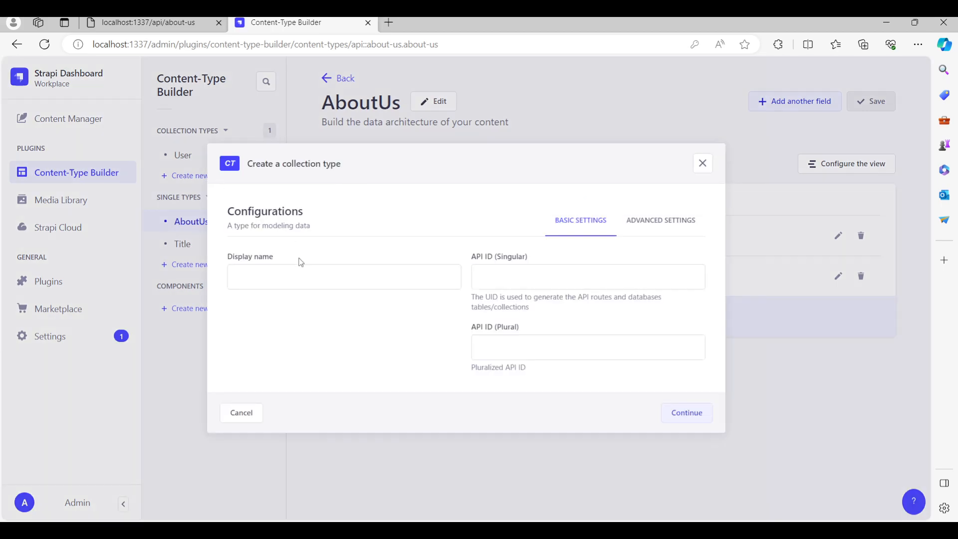
{"action": "left_click", "coordinate": [281, 281]}
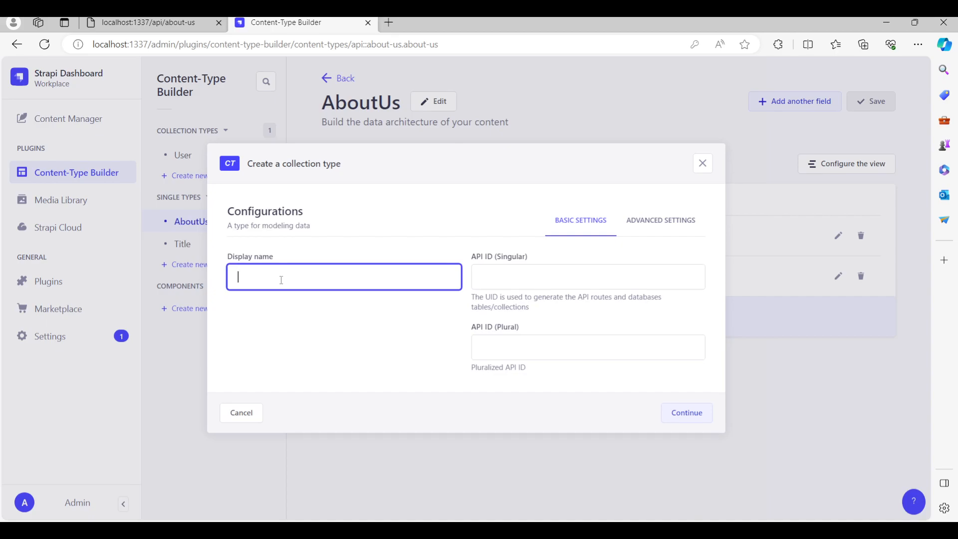
{"action": "type", "text": "team"}
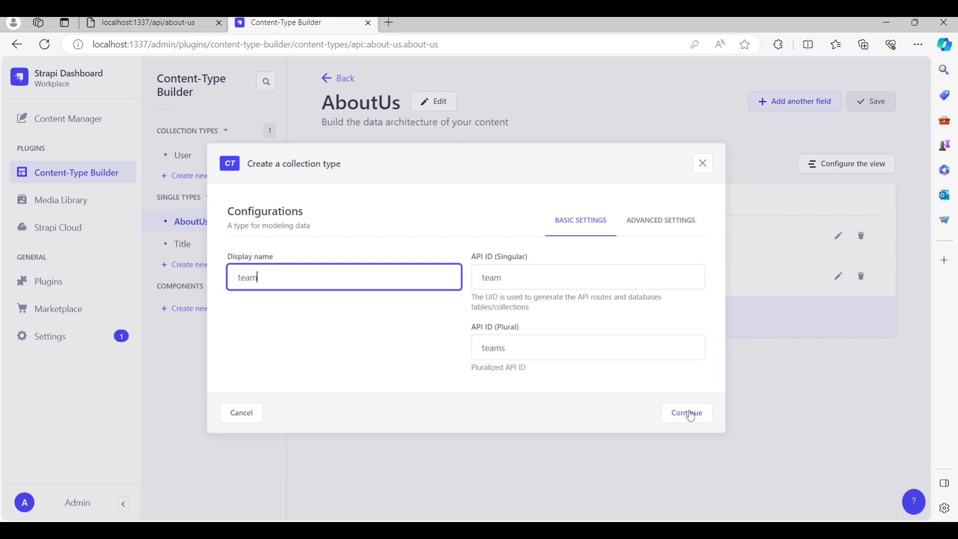
{"action": "left_click", "coordinate": [691, 417]}
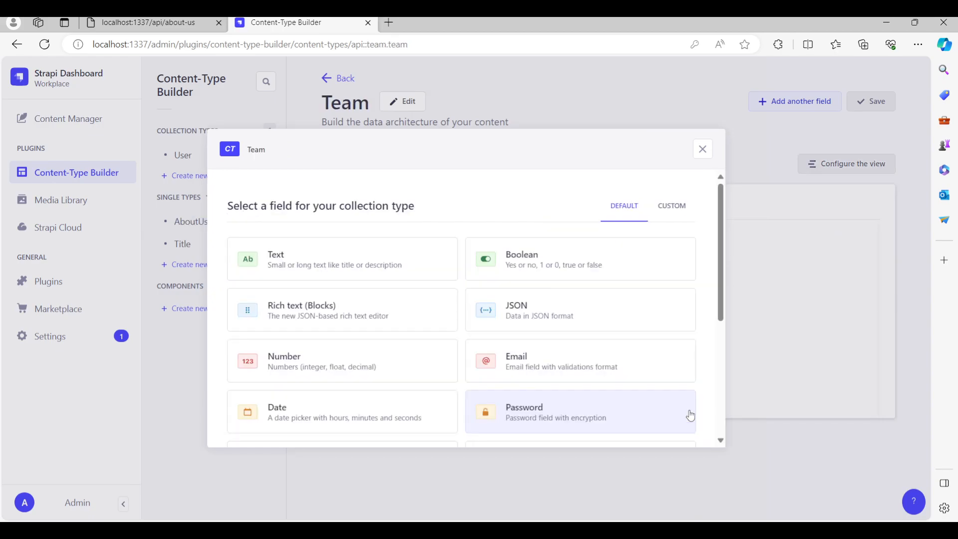
Add a short text field named memberName to the Team collection type.
{"action": "left_click", "coordinate": [389, 269]}
{"action": "left_click", "coordinate": [268, 267]}
{"action": "type", "text": "name"}
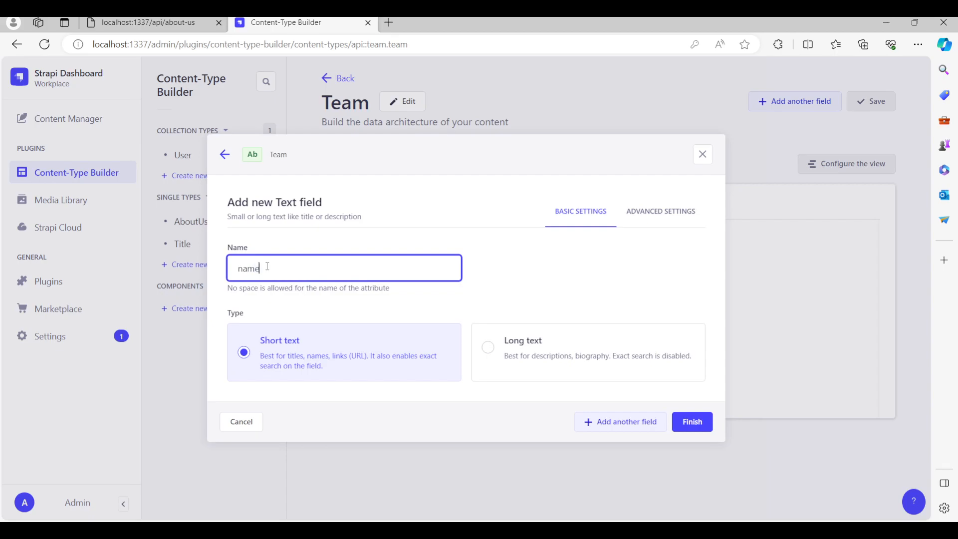
{"action": "key", "text": "BackSpace"}
{"action": "key", "text": "BackSpace"}
{"action": "key", "text": "BackSpace"}
{"action": "type", "text": "email"}
{"action": "key", "text": "BackSpace"}
{"action": "key", "text": "BackSpace"}
{"action": "key", "text": "BackSpace"}
{"action": "key", "text": "BackSpace"}
{"action": "key", "text": "BackSpace"}
{"action": "type", "text": "mem"}
{"action": "type", "text": "bername="}
{"action": "key", "text": "BackSpace"}
{"action": "key", "text": "BackSpace"}
{"action": "key", "text": "BackSpace"}
{"action": "type", "text": "Name"}
{"action": "left_click", "coordinate": [694, 422]}
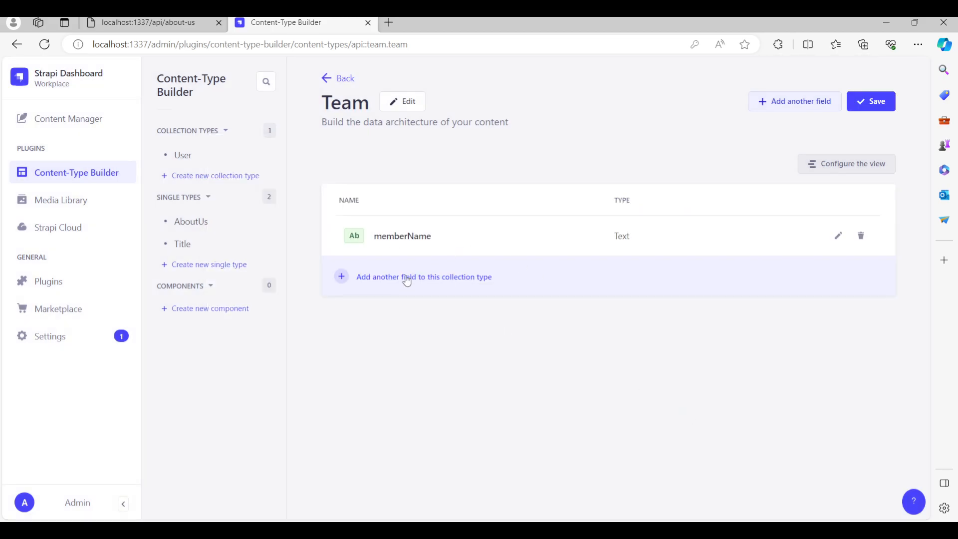
{"action": "left_click", "coordinate": [407, 277]}
{"action": "left_click", "coordinate": [308, 259]}
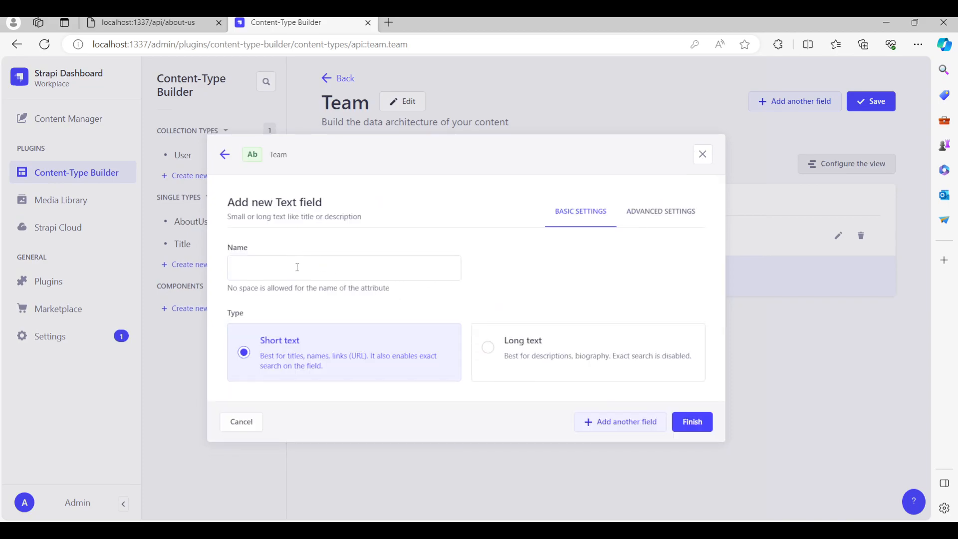
{"action": "left_click", "coordinate": [262, 263]}
{"action": "type", "text": "position"}
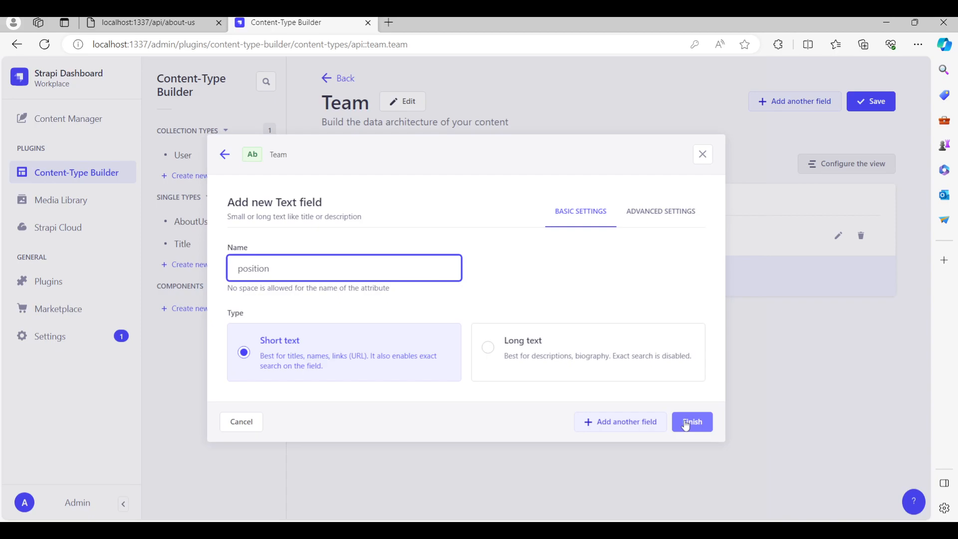
{"action": "left_click", "coordinate": [228, 159]}
Choose an Enumeration field for the Team collection type and name it position.
{"action": "scroll", "coordinate": [451, 356], "scroll_direction": "down", "scroll_amount": 1}
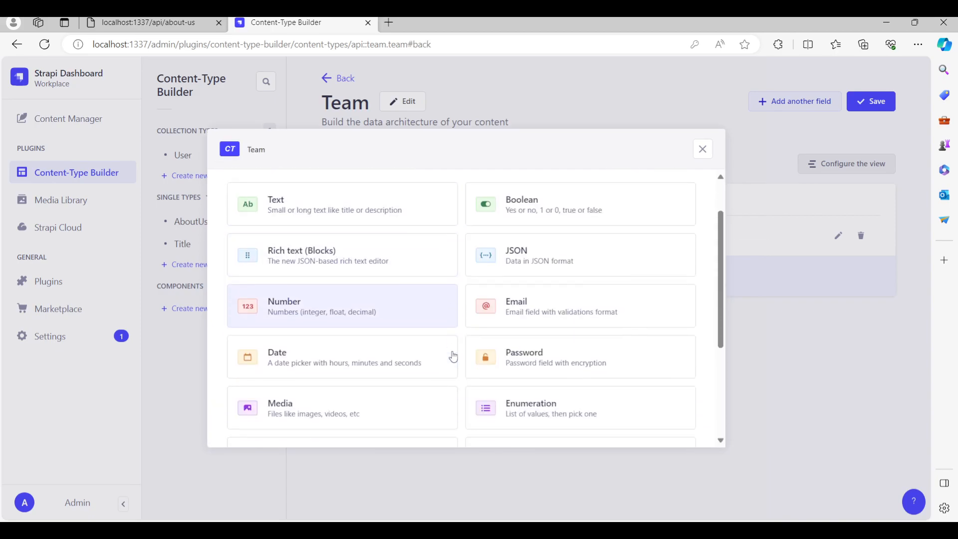
{"action": "left_click", "coordinate": [565, 417]}
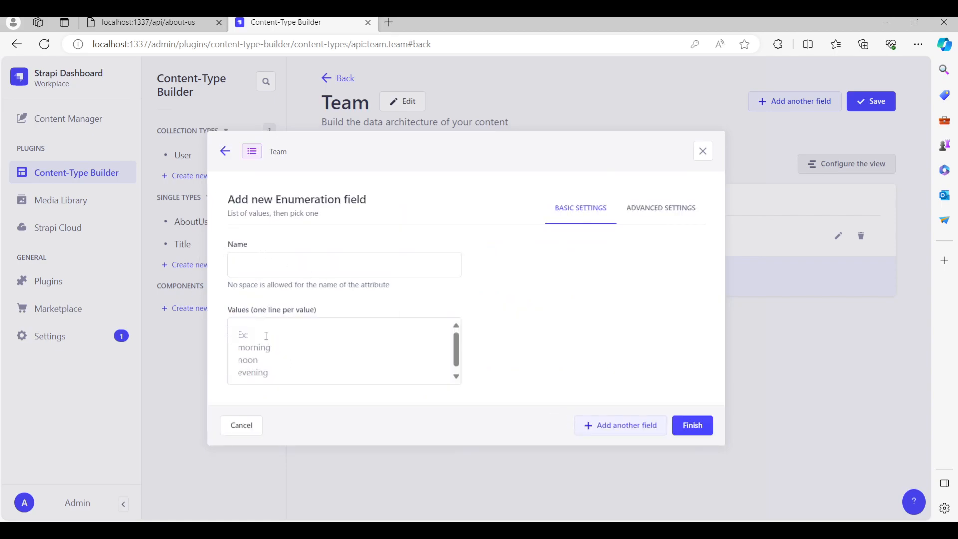
{"action": "left_click", "coordinate": [251, 265]}
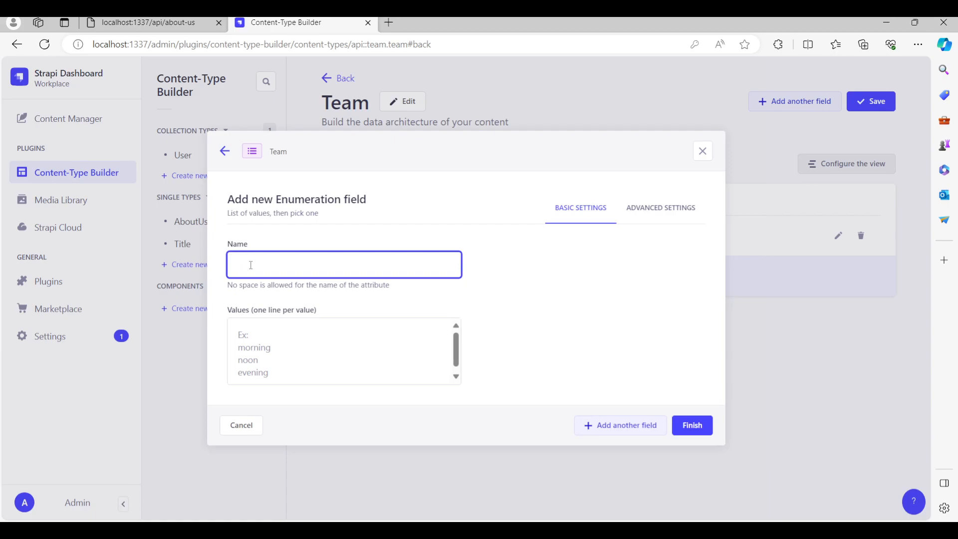
{"action": "type", "text": "po"}
{"action": "key", "text": "Tab"}
Enter Lead, manager and Developer as the position field's values, finish the field and save the Team collection type.
{"action": "left_click", "coordinate": [266, 341]}
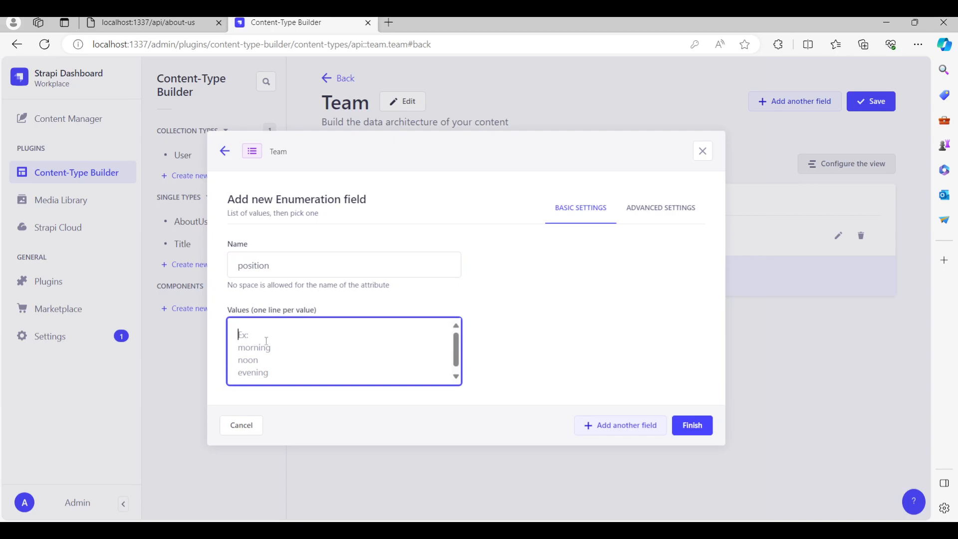
{"action": "type", "text": "Lead"}
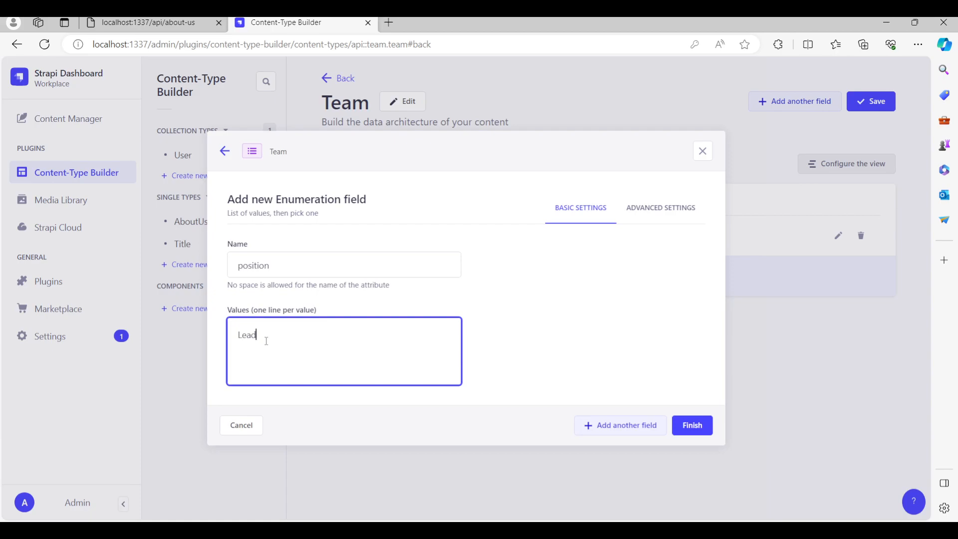
{"action": "key", "text": "Return"}
{"action": "type", "text": "manga"}
{"action": "key", "text": "BackSpace"}
{"action": "key", "text": "BackSpace"}
{"action": "type", "text": "ager"}
{"action": "key", "text": "Return"}
{"action": "type", "text": "Developer"}
{"action": "left_click", "coordinate": [692, 425]}
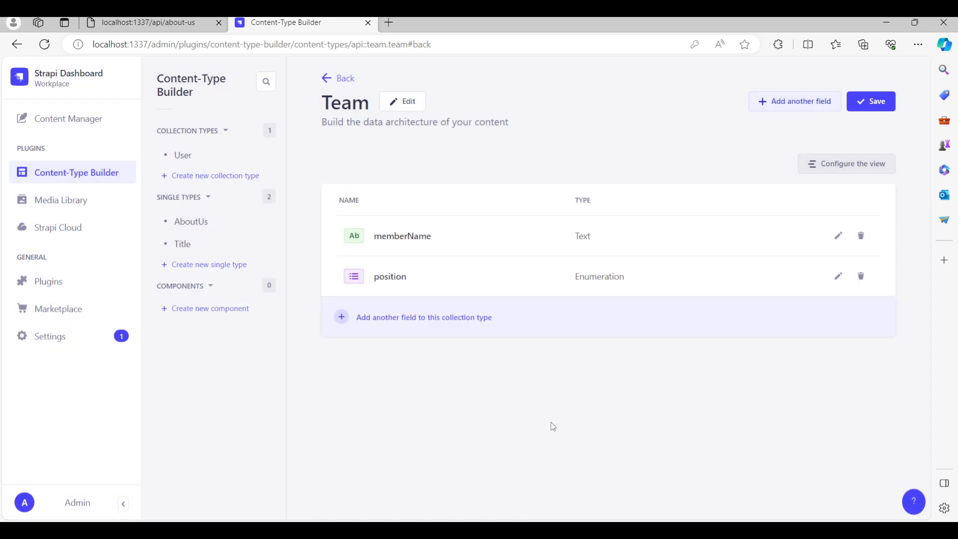
{"action": "left_click", "coordinate": [870, 104]}
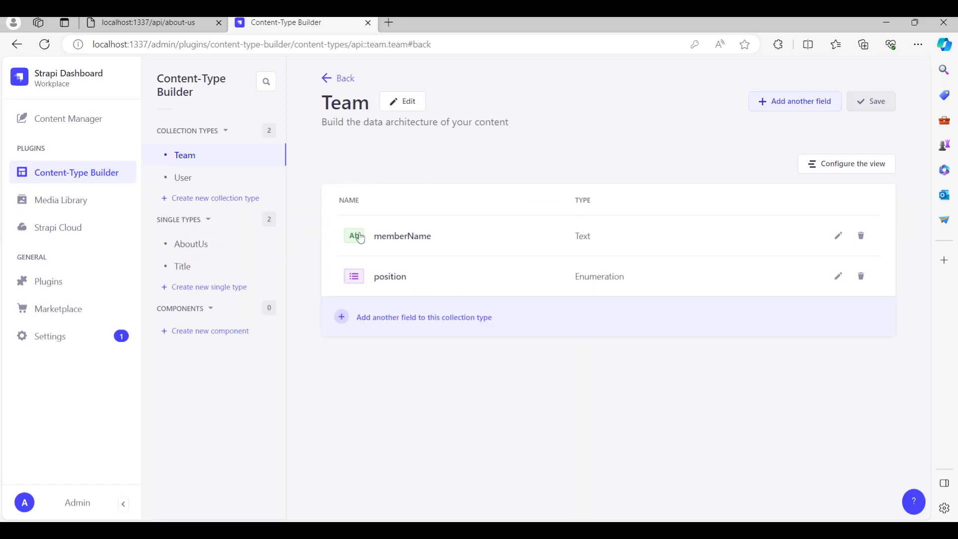
Start a new team entry in the Content Manager, filling in the member's name and choosing Lead as the position.
{"action": "left_click", "coordinate": [78, 122]}
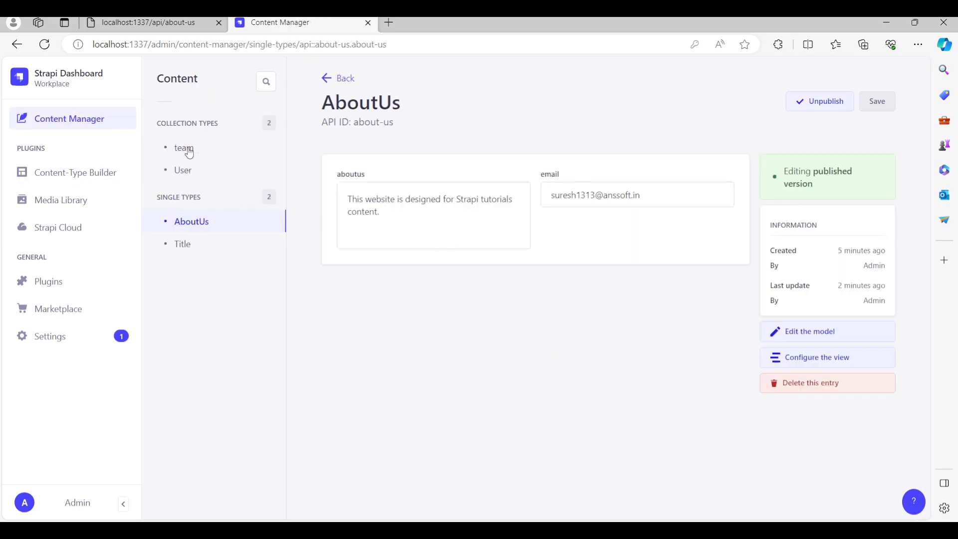
{"action": "left_click", "coordinate": [186, 149]}
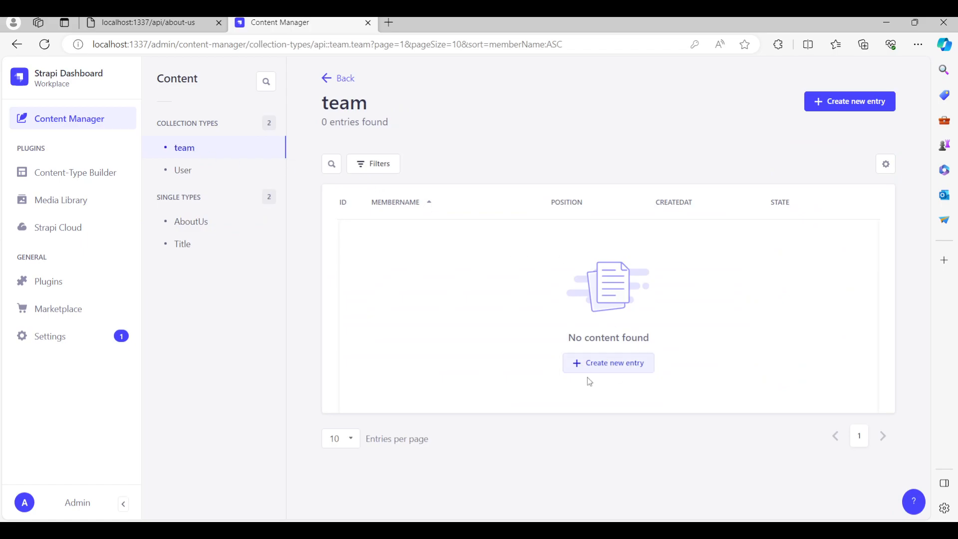
{"action": "left_click", "coordinate": [616, 367]}
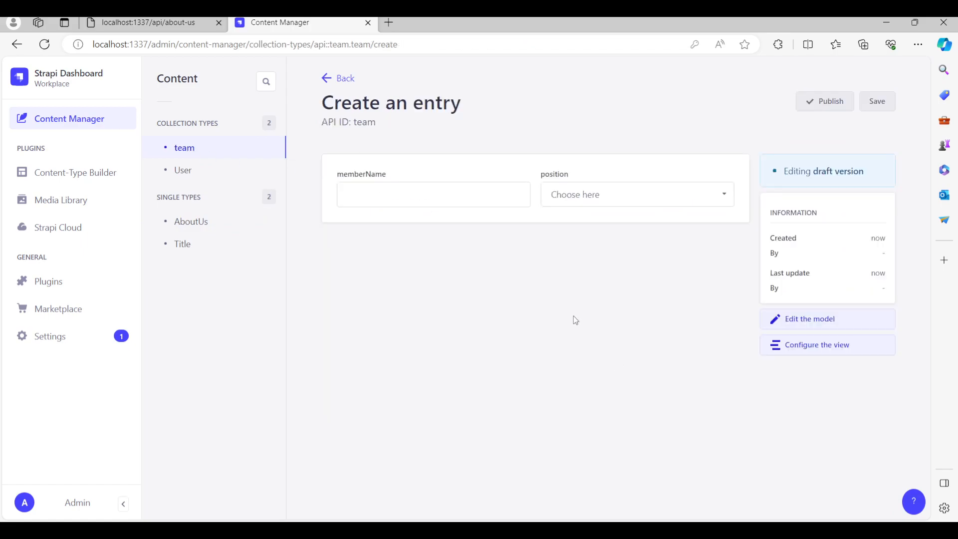
{"action": "left_click", "coordinate": [385, 186]}
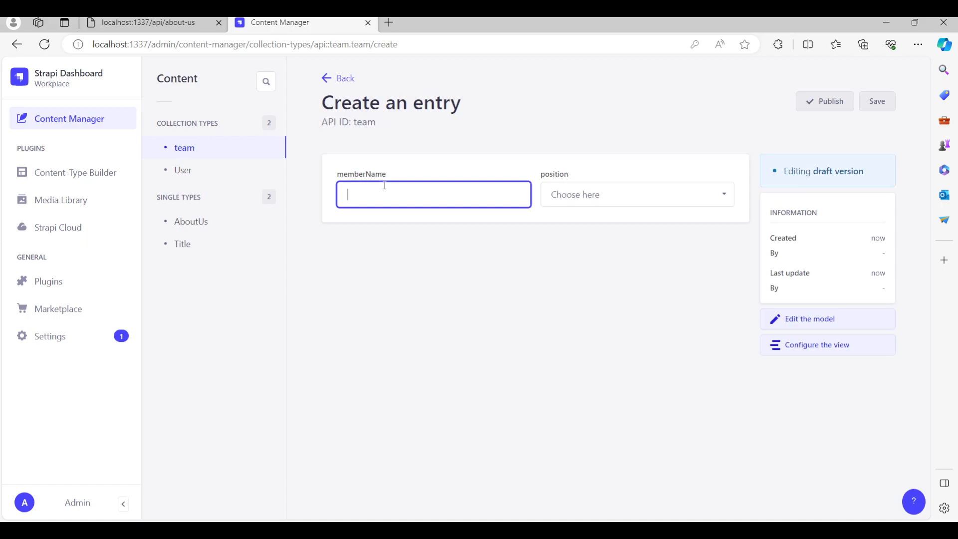
{"action": "type", "text": "Suresh"}
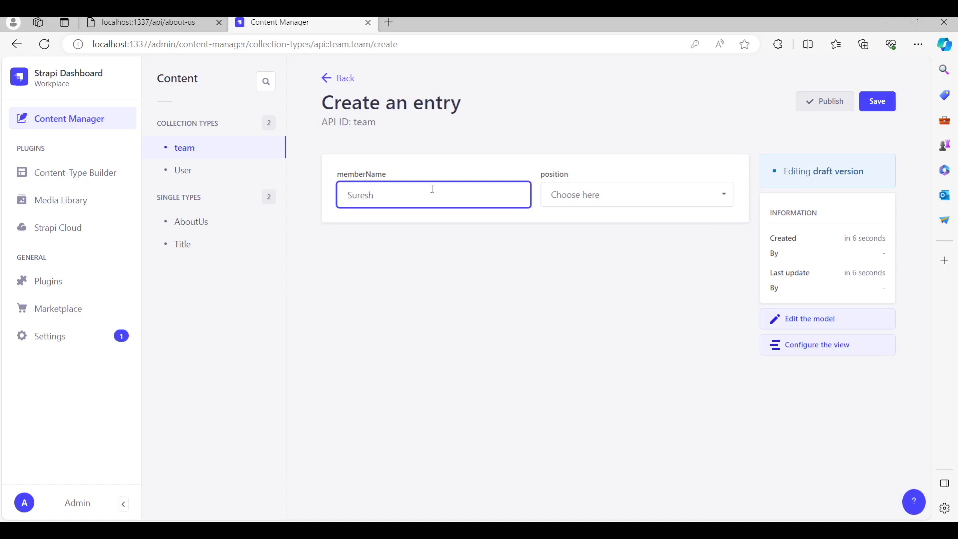
{"action": "left_click", "coordinate": [563, 197]}
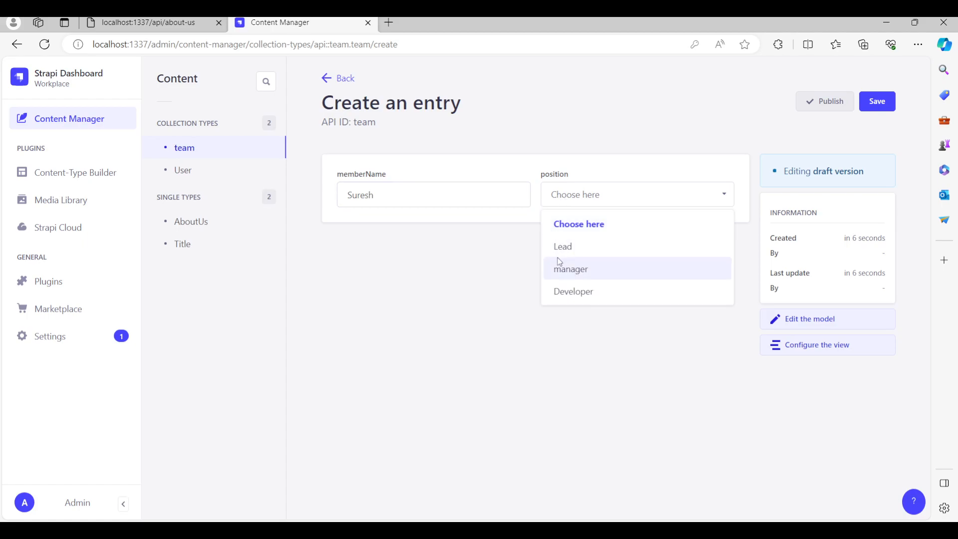
{"action": "left_click", "coordinate": [572, 251]}
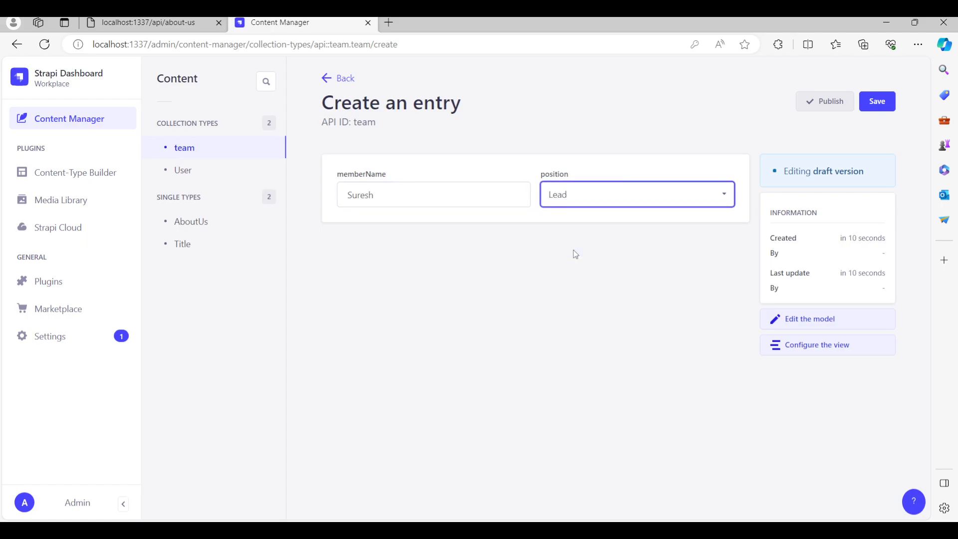
Save and publish the Lead member's team entry, dismissing the getting-started tour.
{"action": "left_click", "coordinate": [872, 116]}
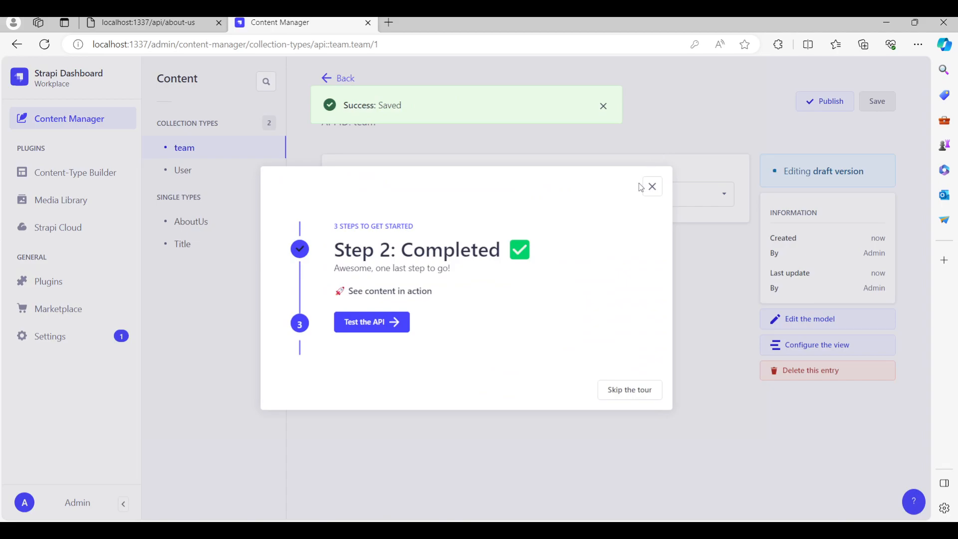
{"action": "left_click", "coordinate": [653, 187]}
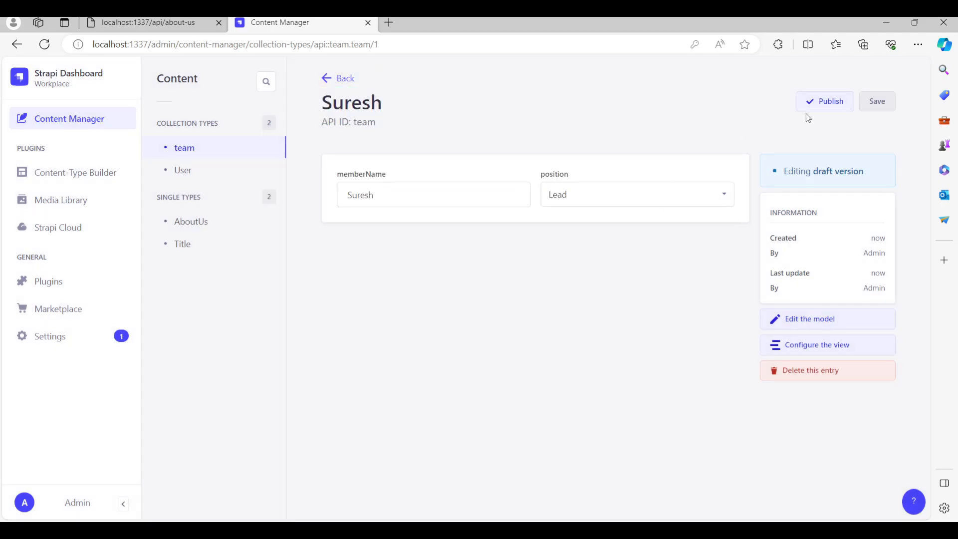
{"action": "left_click", "coordinate": [833, 101]}
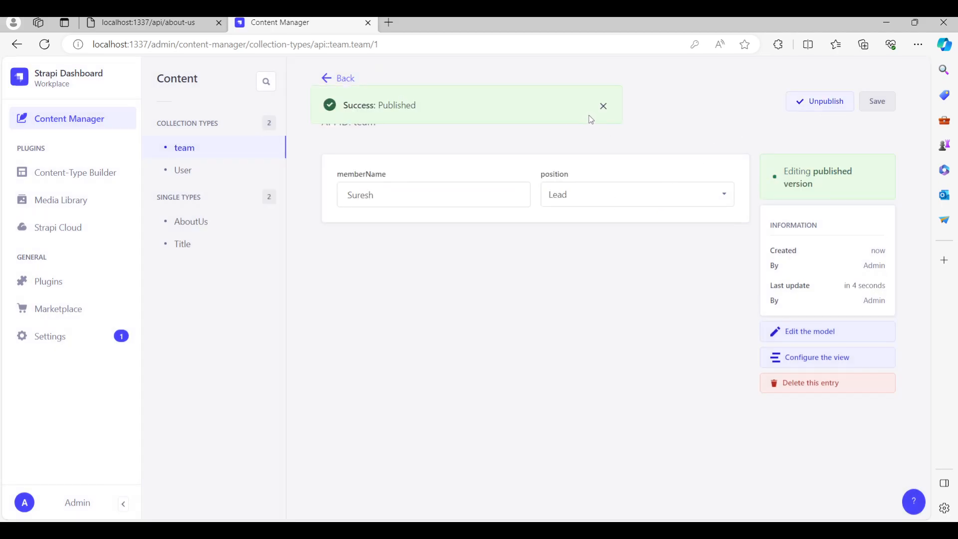
{"action": "left_click", "coordinate": [604, 106]}
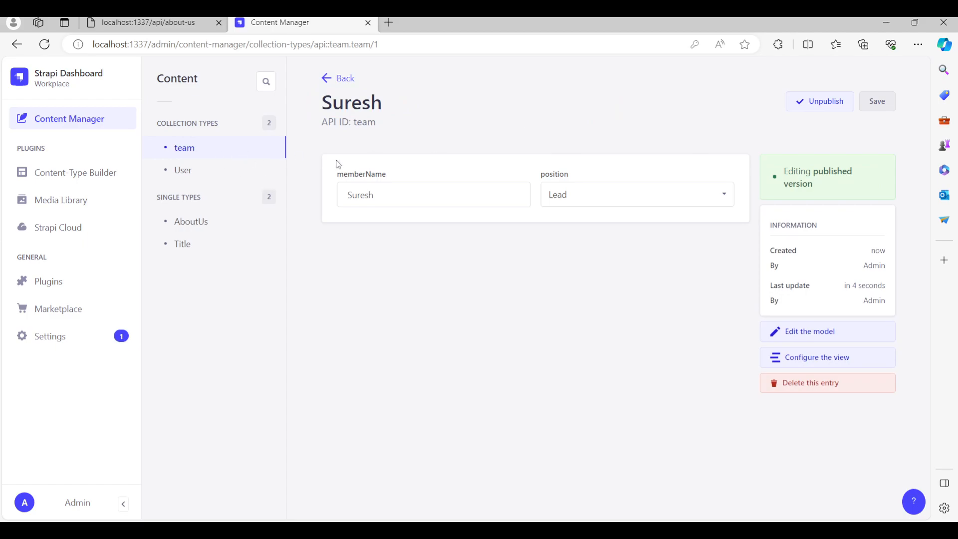
Compare the team collection's entry list with the single entry form of AboutUs.
{"action": "left_click", "coordinate": [199, 152]}
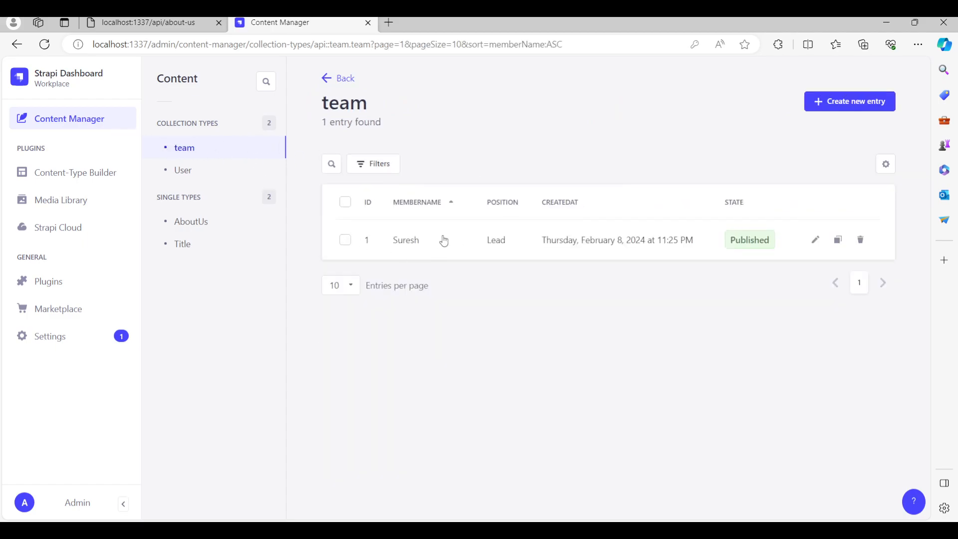
{"action": "left_click", "coordinate": [198, 233]}
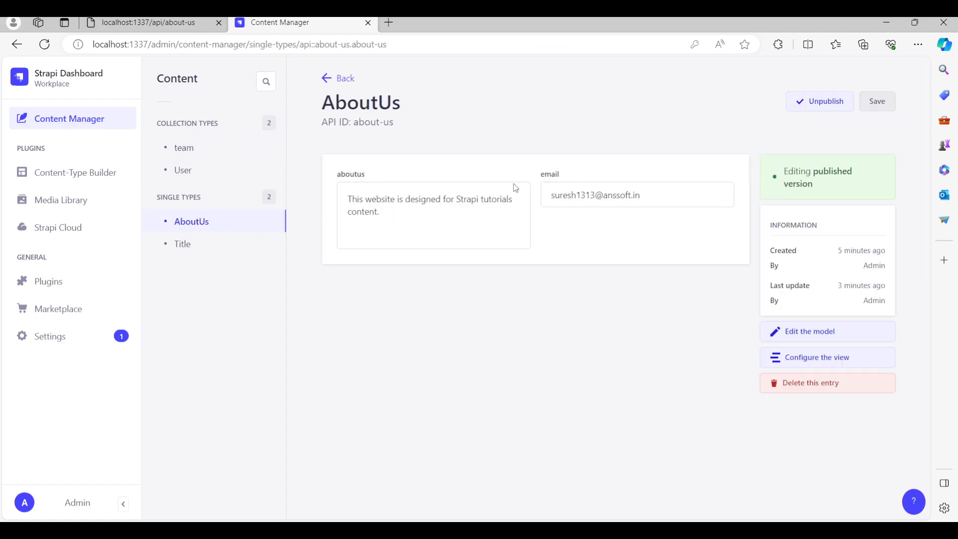
{"action": "left_click", "coordinate": [188, 153]}
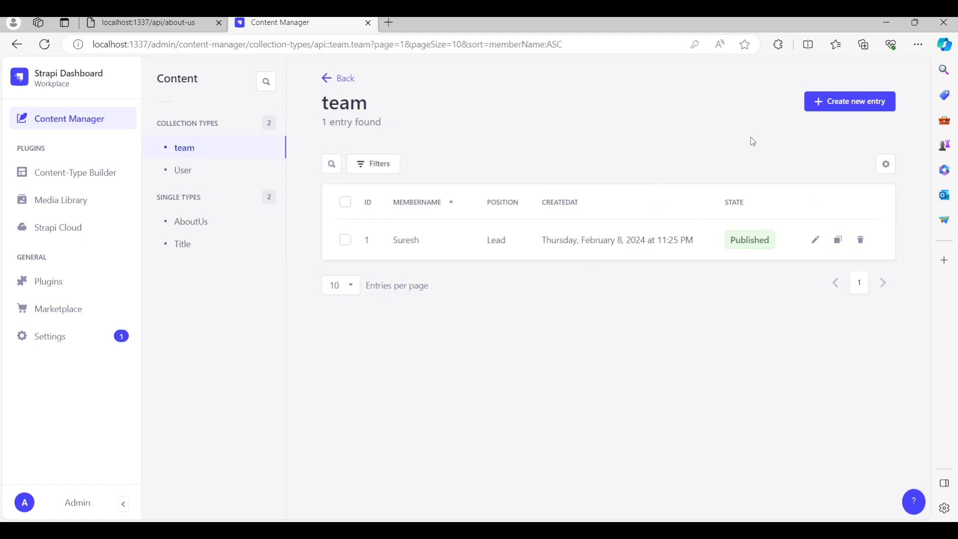
Create a second team entry with memberName Xyz and position manager, and save and publish it.
{"action": "left_click", "coordinate": [848, 102]}
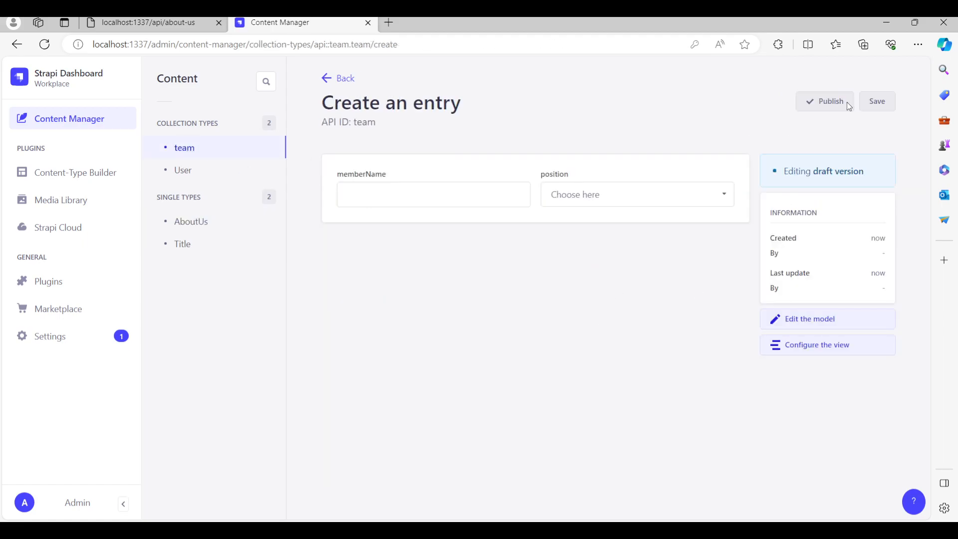
{"action": "left_click", "coordinate": [367, 183]}
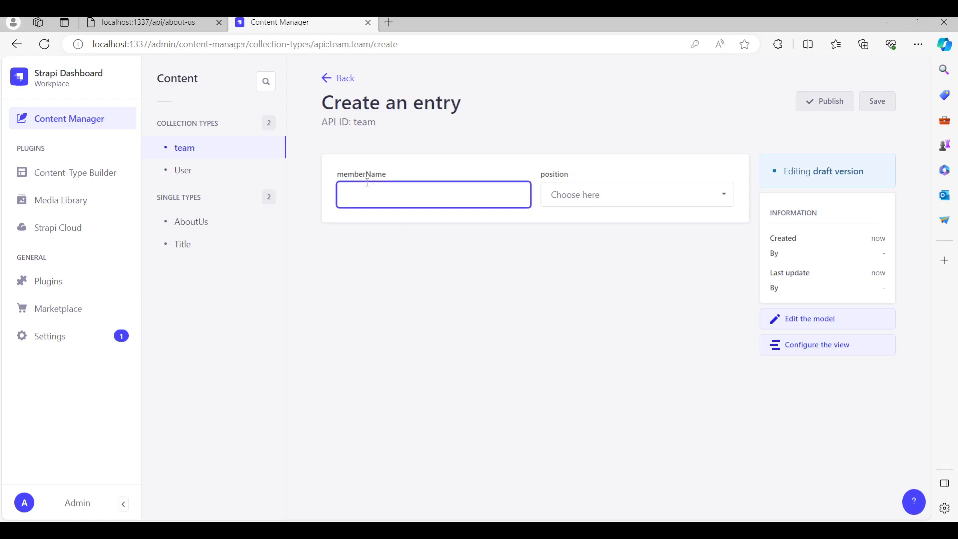
{"action": "type", "text": "Xyz"}
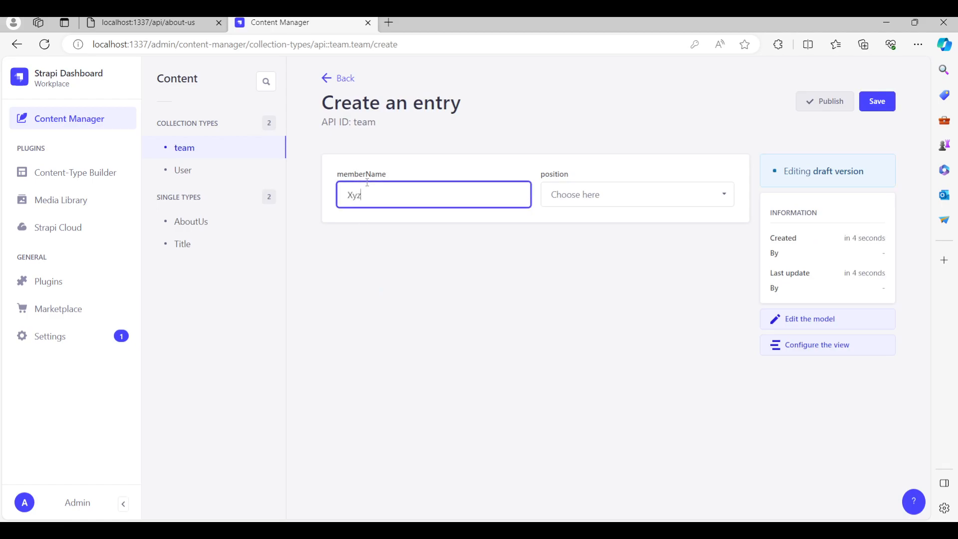
{"action": "left_click", "coordinate": [574, 200]}
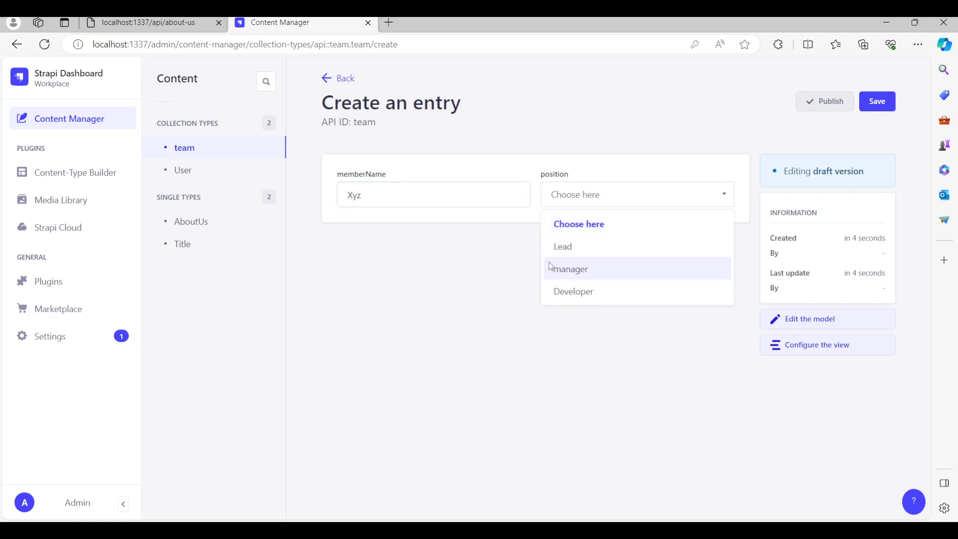
{"action": "left_click", "coordinate": [564, 278]}
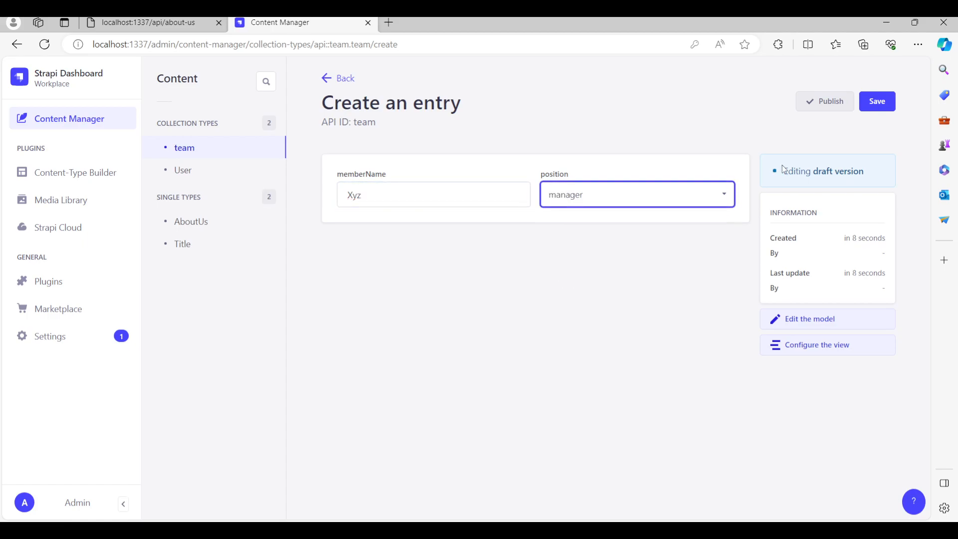
{"action": "left_click", "coordinate": [878, 105]}
{"action": "left_click", "coordinate": [818, 104]}
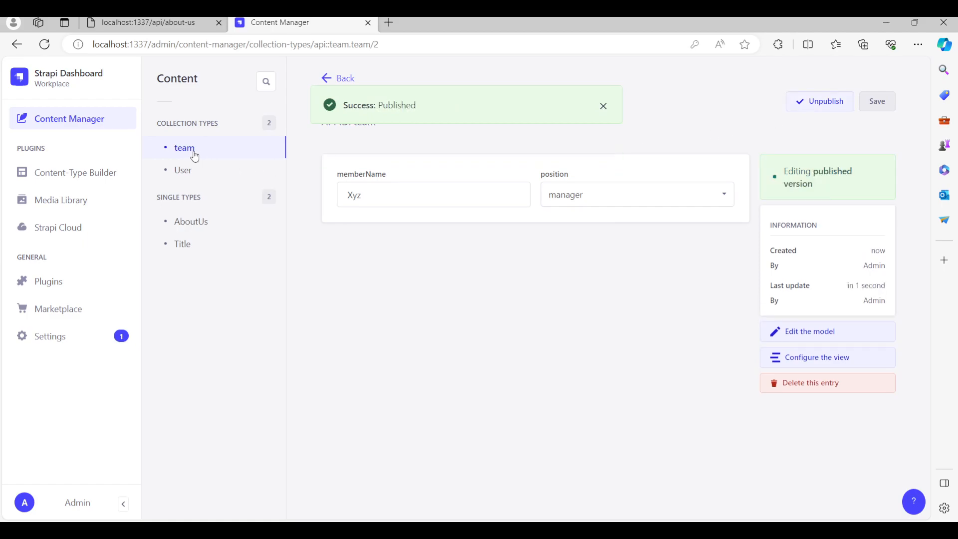
Review the entry lists of the team and User collection types.
{"action": "left_click", "coordinate": [194, 153]}
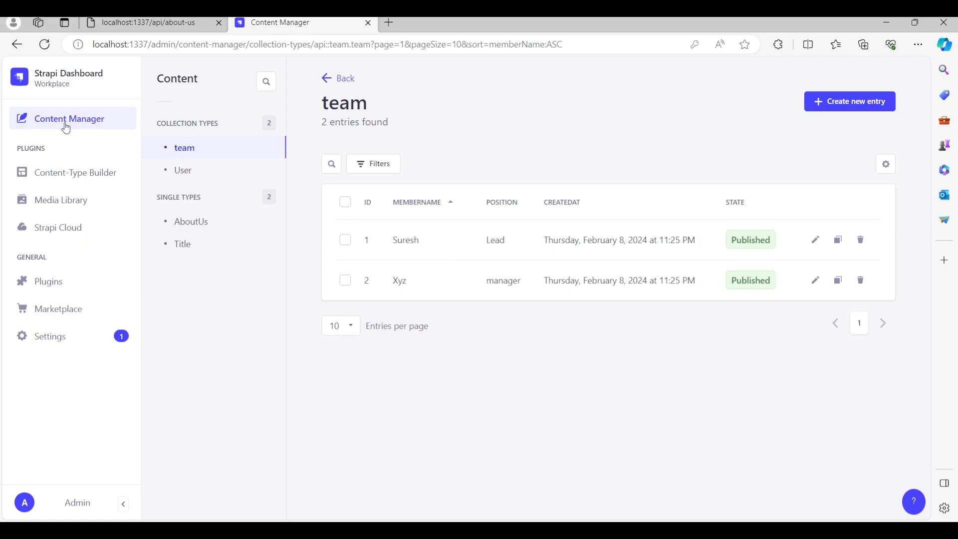
{"action": "left_click", "coordinate": [180, 171]}
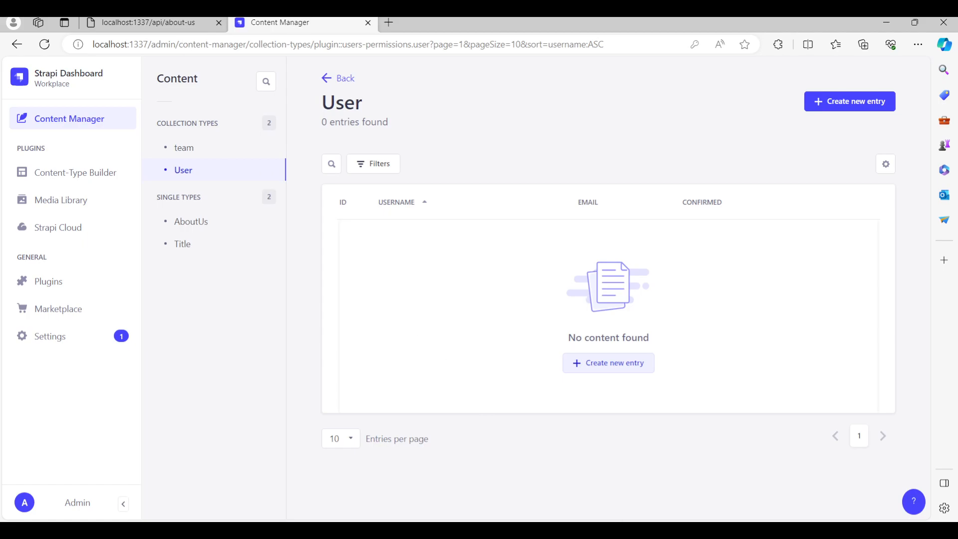
Switch to Postman, close the Get Workbench Entries request and open the Resigter User Public request.
{"action": "key", "text": "alt+Tab"}
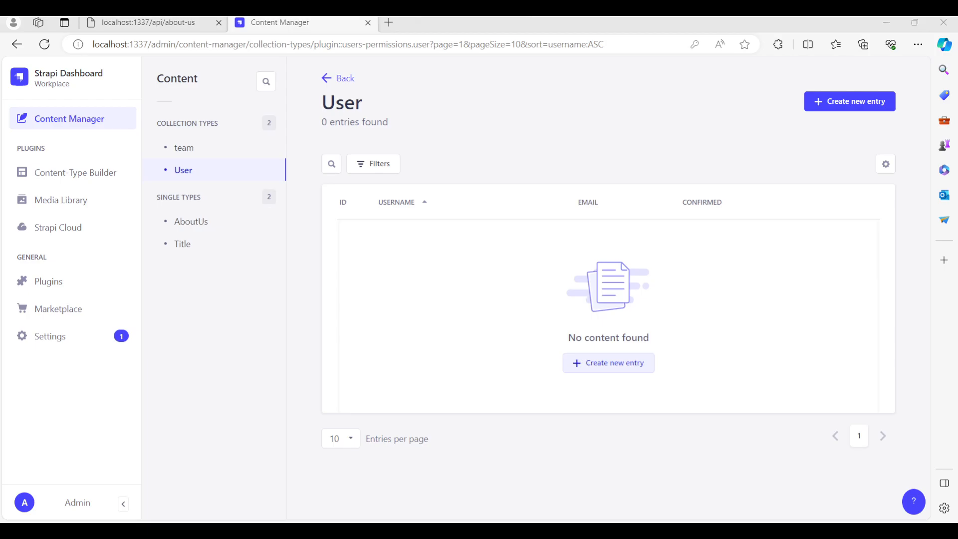
{"action": "key", "text": "alt+Tab"}
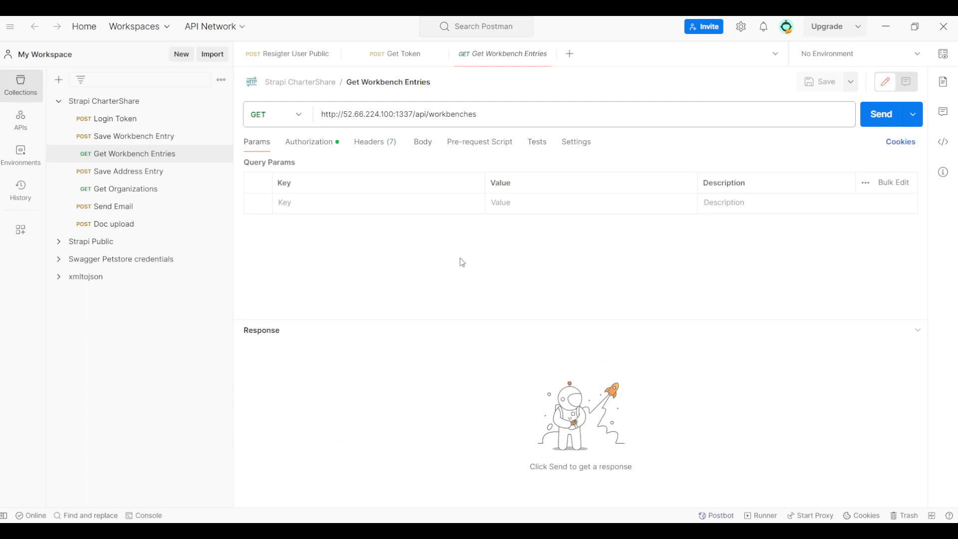
{"action": "left_click", "coordinate": [59, 104]}
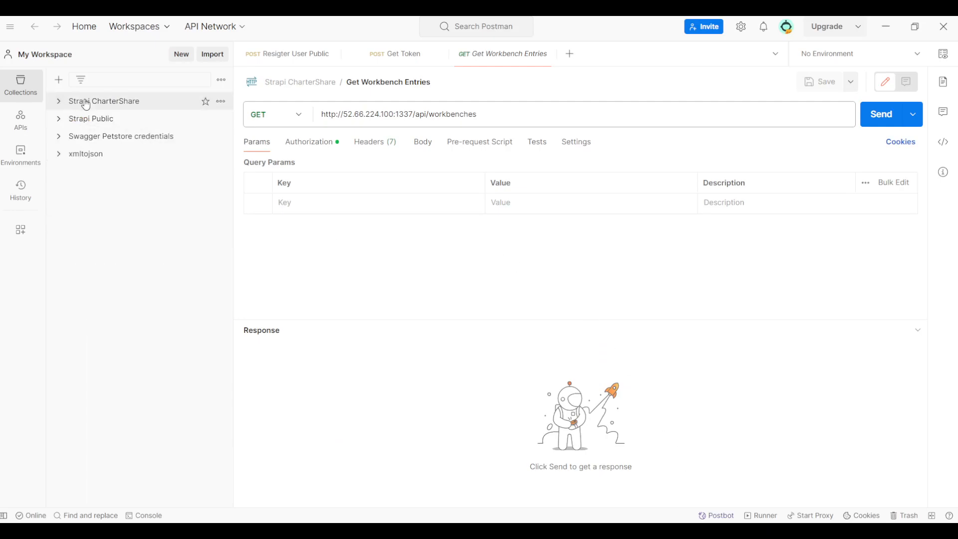
{"action": "left_click", "coordinate": [550, 55]}
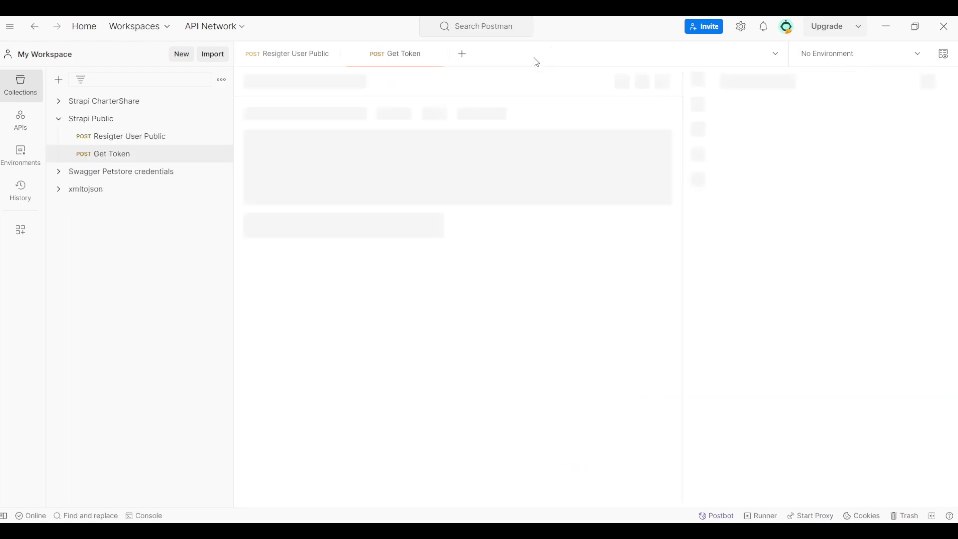
{"action": "left_click", "coordinate": [286, 59]}
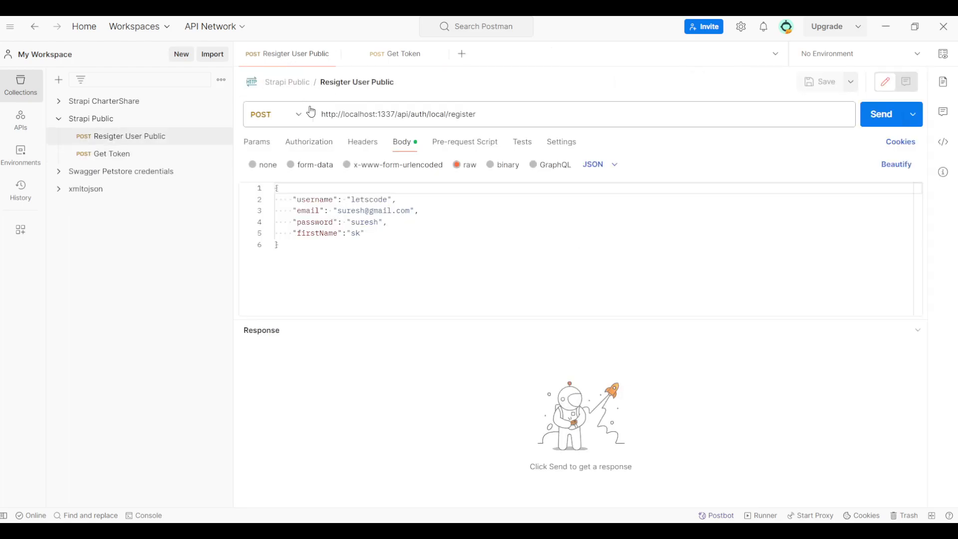
Check the local register URL and JSON body, and send the POST request to register the public user.
{"action": "left_click", "coordinate": [491, 117]}
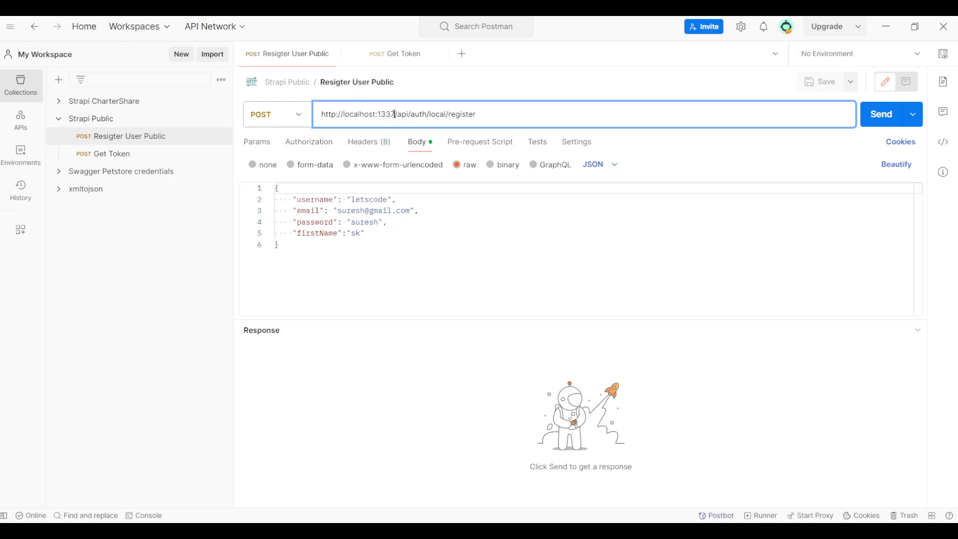
{"action": "left_click_drag", "start_coordinate": [395, 114], "coordinate": [316, 116]}
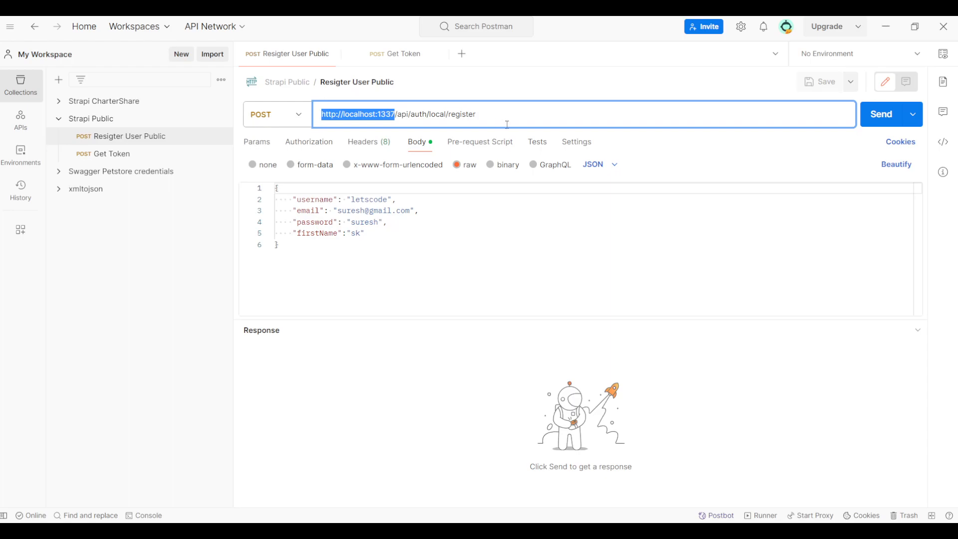
{"action": "left_click", "coordinate": [296, 258]}
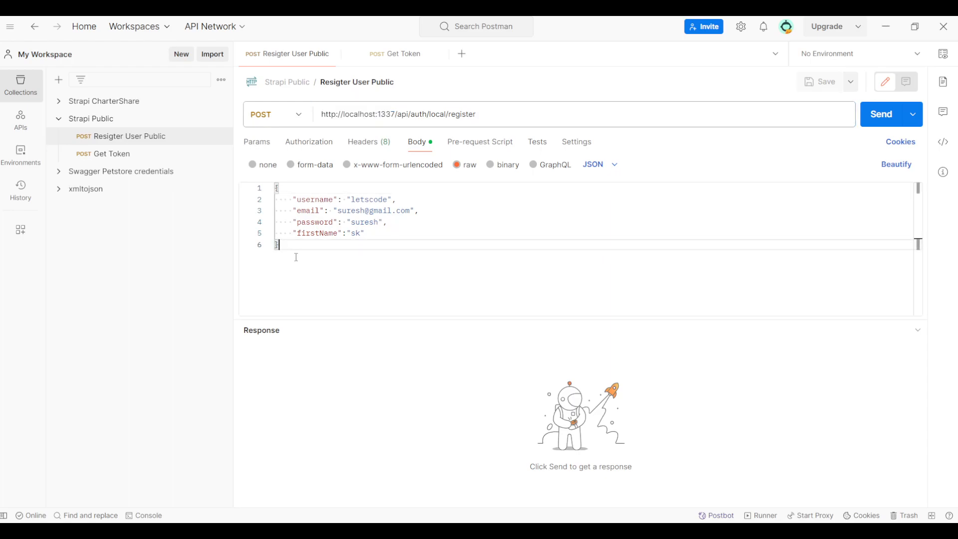
{"action": "key", "text": "ctrl+a"}
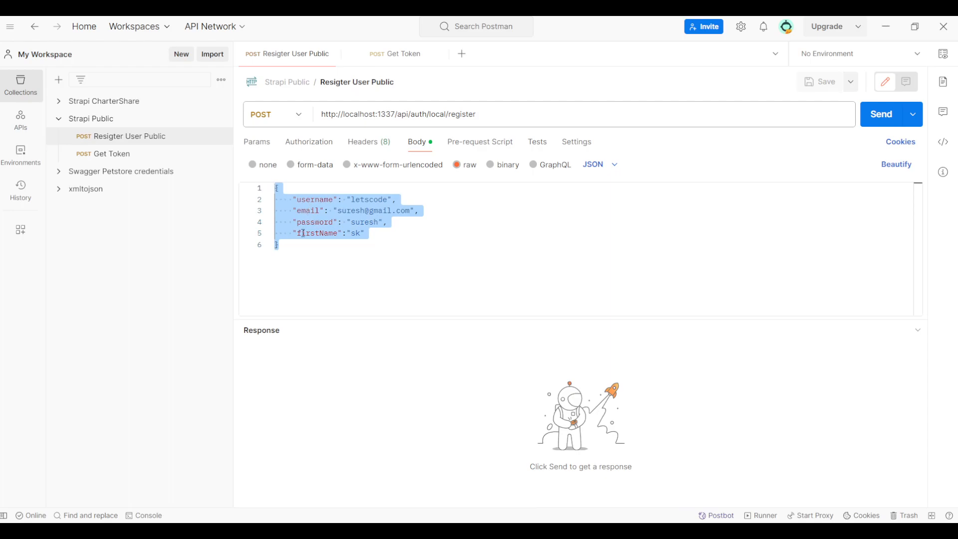
{"action": "left_click", "coordinate": [392, 237]}
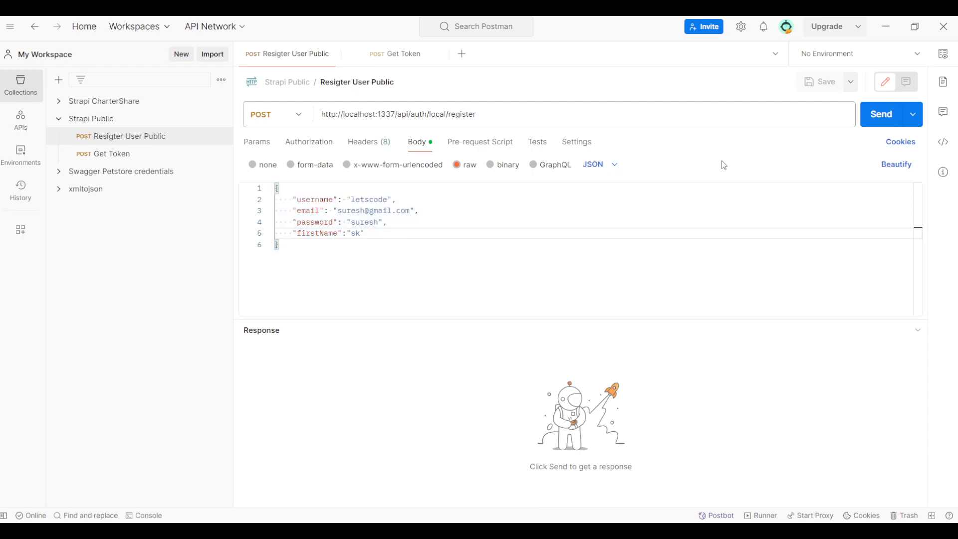
{"action": "left_click", "coordinate": [878, 122]}
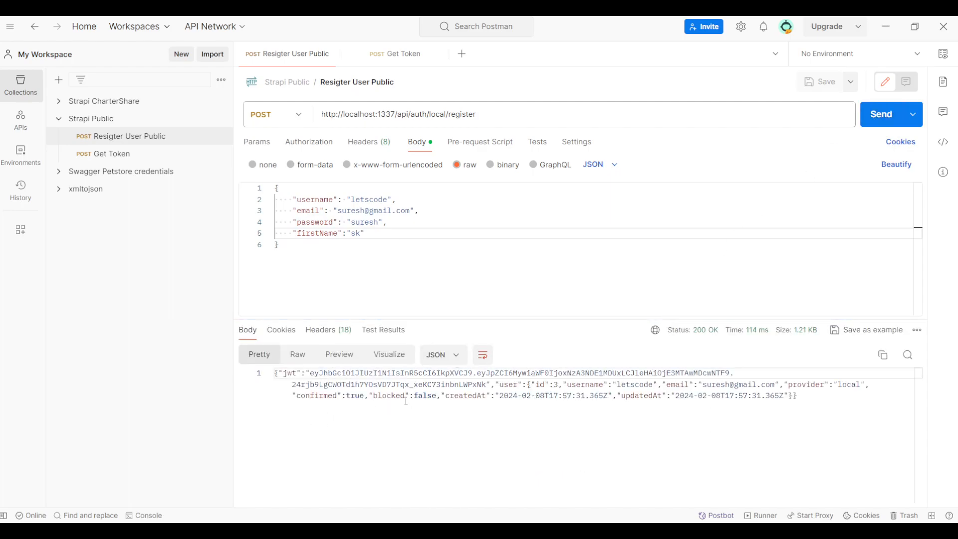
Examine the registration response, including the returned JWT and the user details.
{"action": "double_click", "coordinate": [325, 374]}
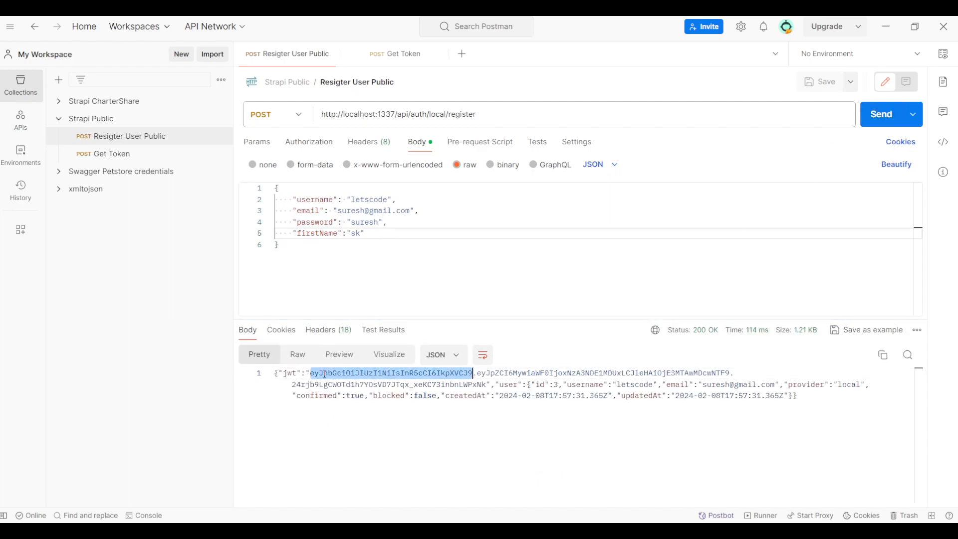
{"action": "left_click_drag", "start_coordinate": [488, 384], "coordinate": [311, 373]}
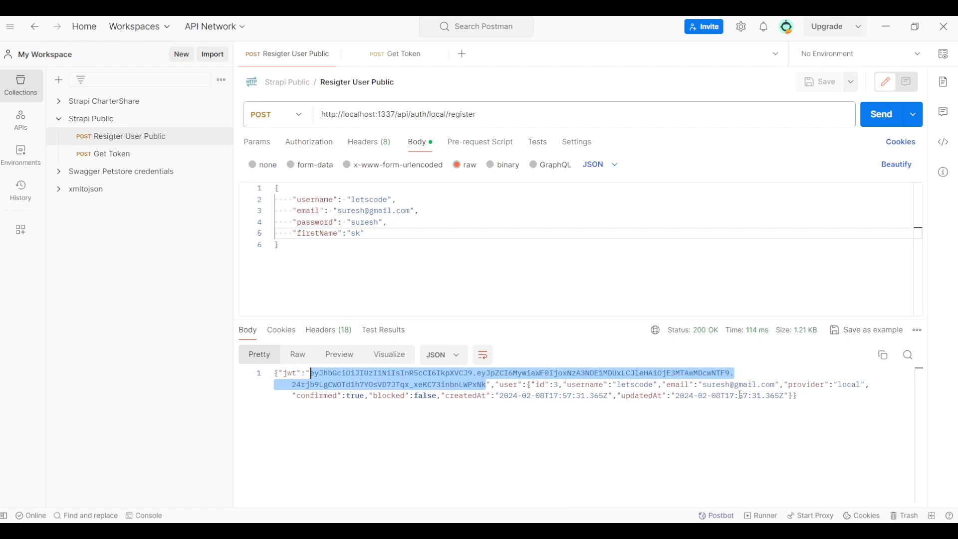
{"action": "left_click_drag", "start_coordinate": [797, 396], "coordinate": [218, 376]}
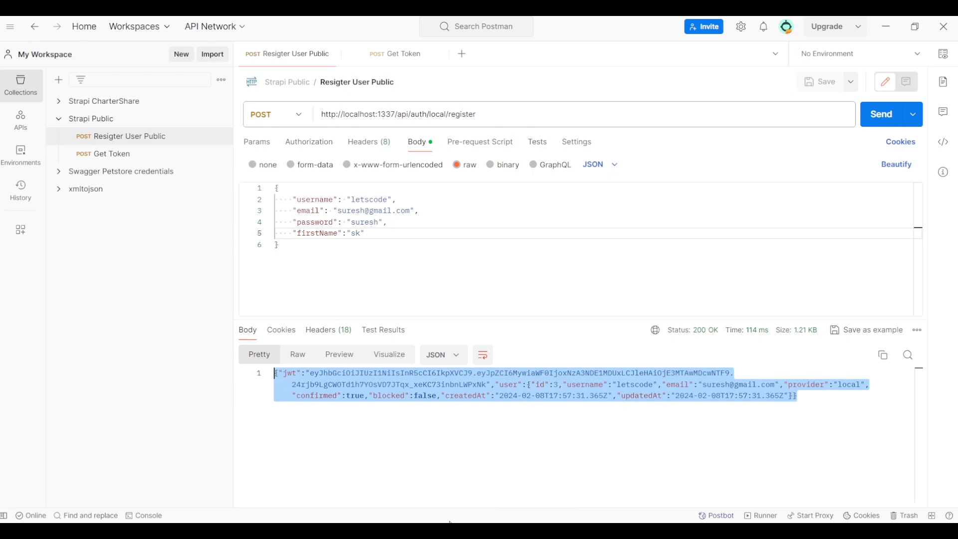
Switch back to the Strapi dashboard in the browser and check the User entries, followed by the team entries.
{"action": "key", "text": "alt+Tab"}
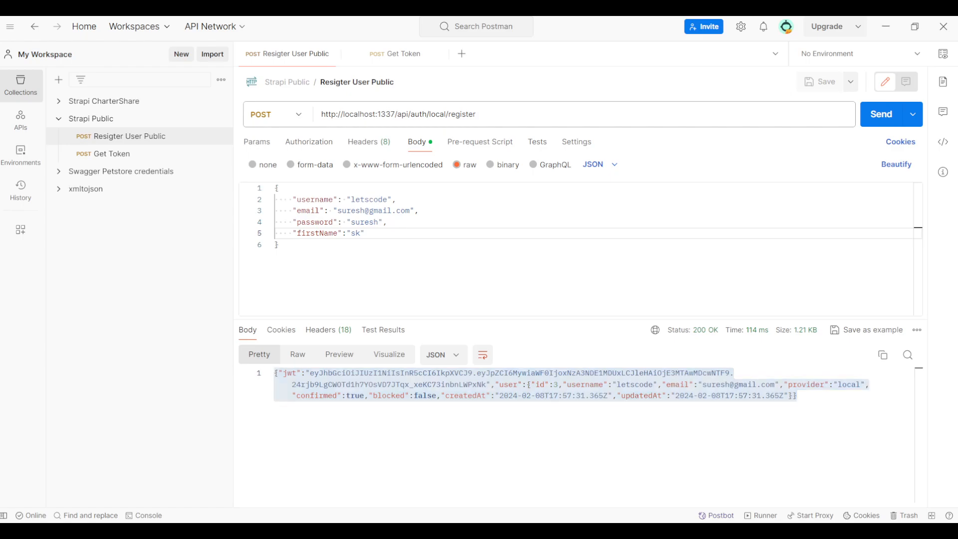
{"action": "key", "text": "alt+Tab"}
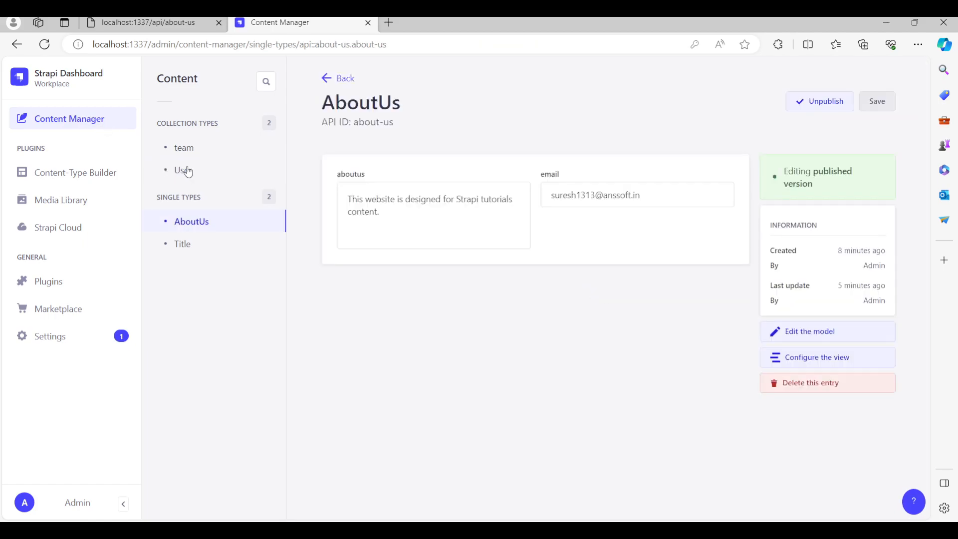
{"action": "left_click", "coordinate": [184, 169]}
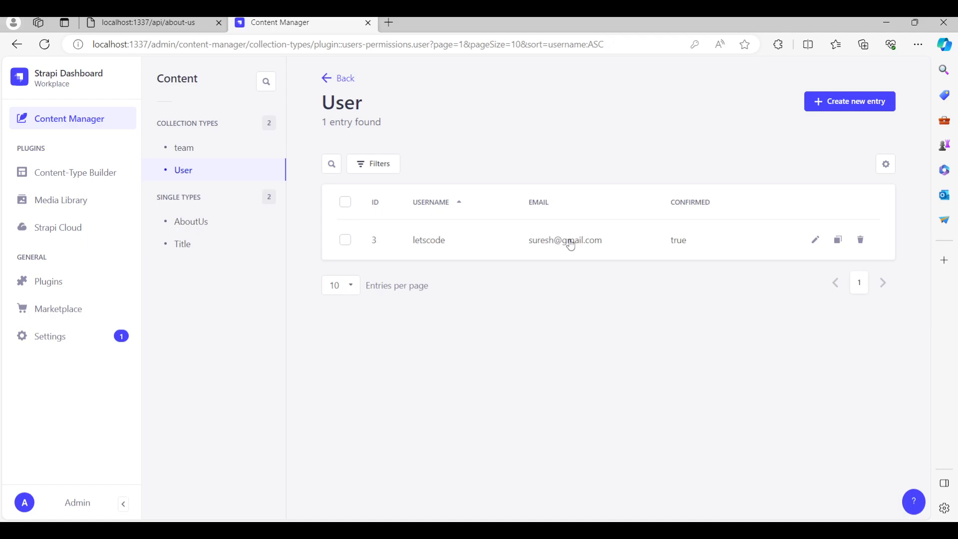
{"action": "left_click", "coordinate": [191, 147]}
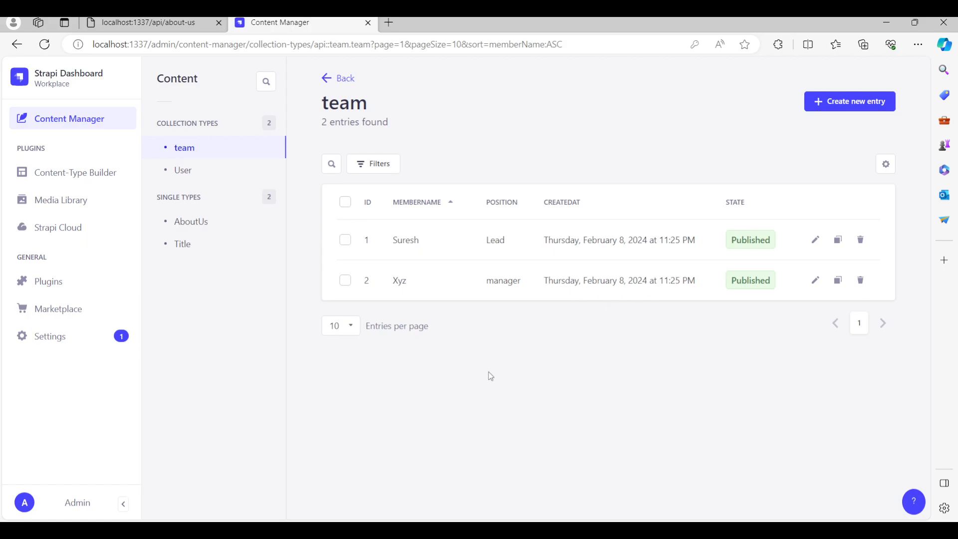
Open the Authenticated role of the Users & Permissions plugin and allow all About-us actions.
{"action": "left_click", "coordinate": [54, 338]}
{"action": "scroll", "coordinate": [223, 391], "scroll_direction": "down", "scroll_amount": 1}
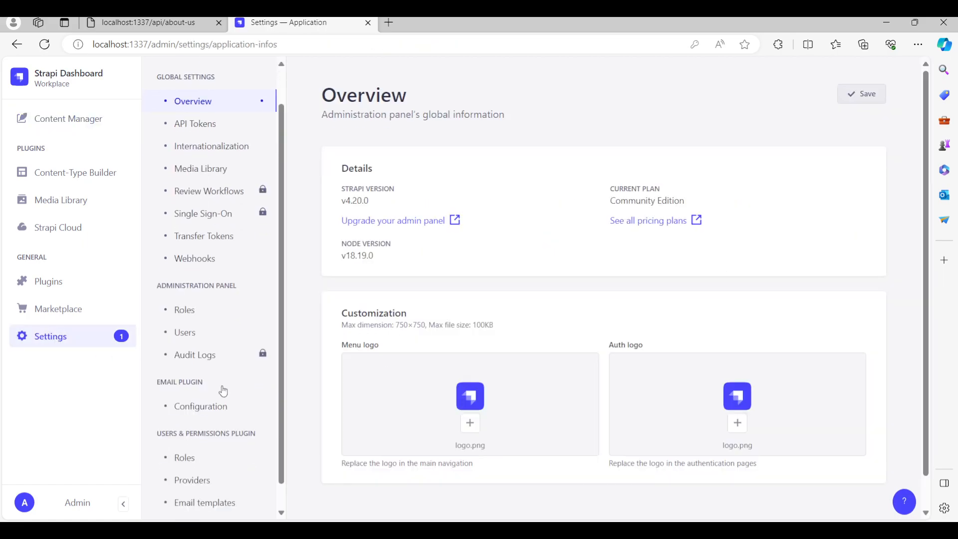
{"action": "left_click", "coordinate": [186, 431]}
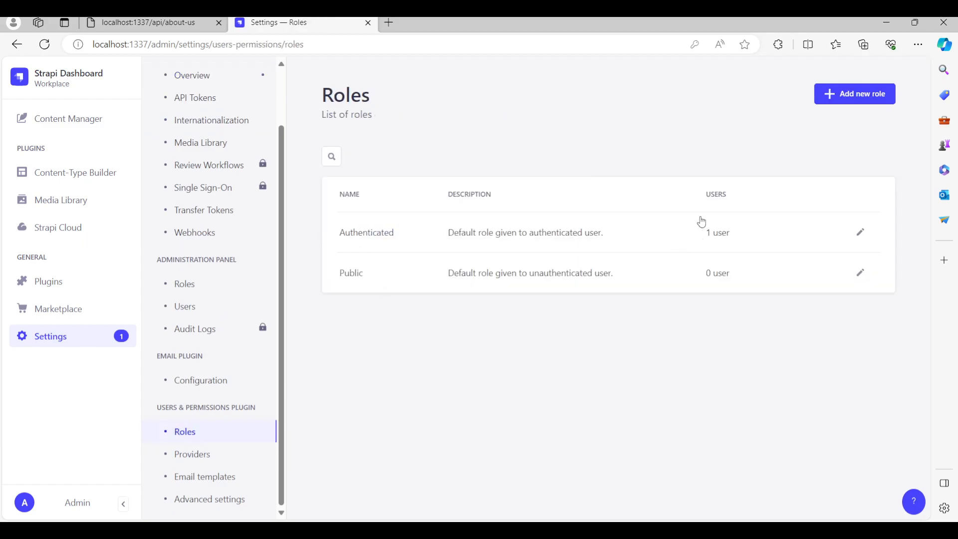
{"action": "left_click", "coordinate": [862, 234]}
{"action": "scroll", "coordinate": [495, 314], "scroll_direction": "down", "scroll_amount": 2}
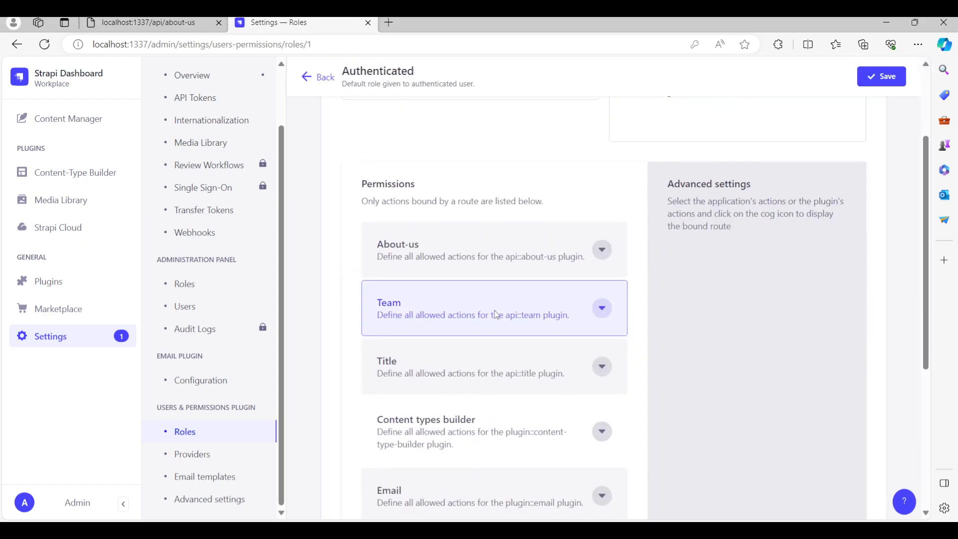
{"action": "scroll", "coordinate": [496, 311], "scroll_direction": "down", "scroll_amount": 1}
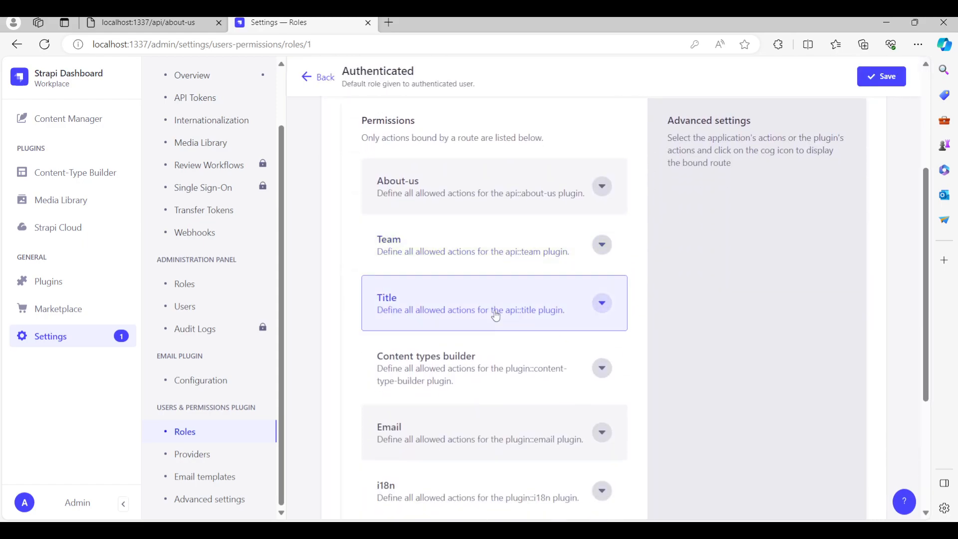
{"action": "left_click", "coordinate": [603, 187]}
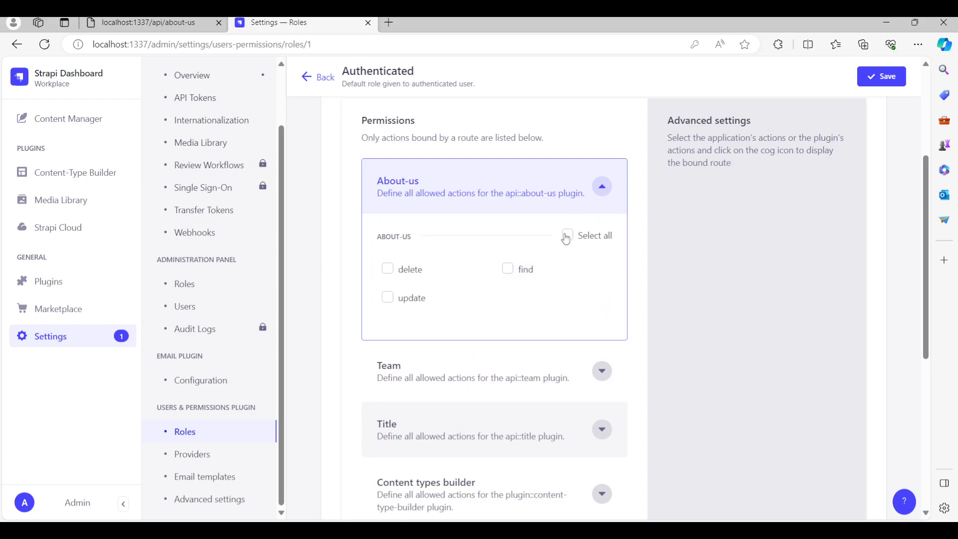
{"action": "left_click", "coordinate": [567, 235]}
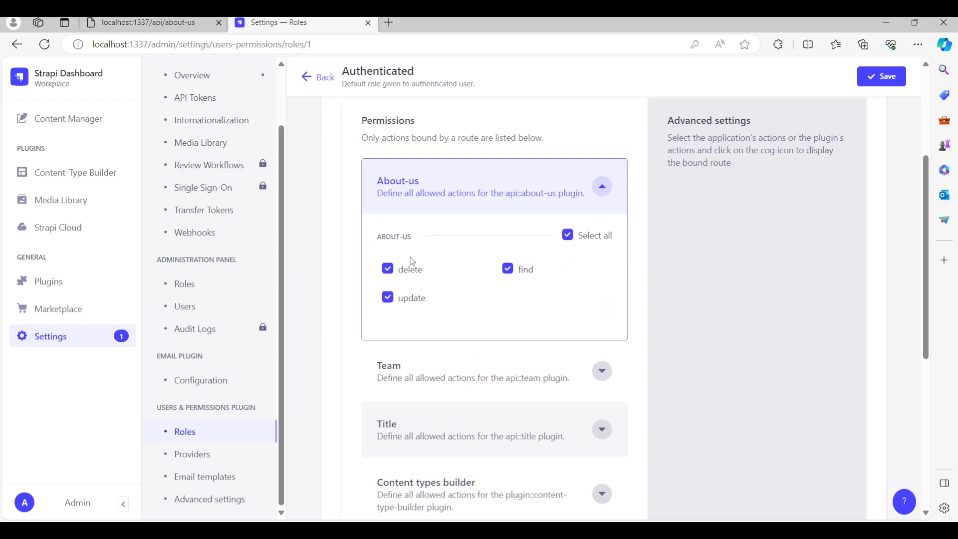
Allow all Team and Title actions for the Authenticated role and save the role.
{"action": "left_click", "coordinate": [603, 372]}
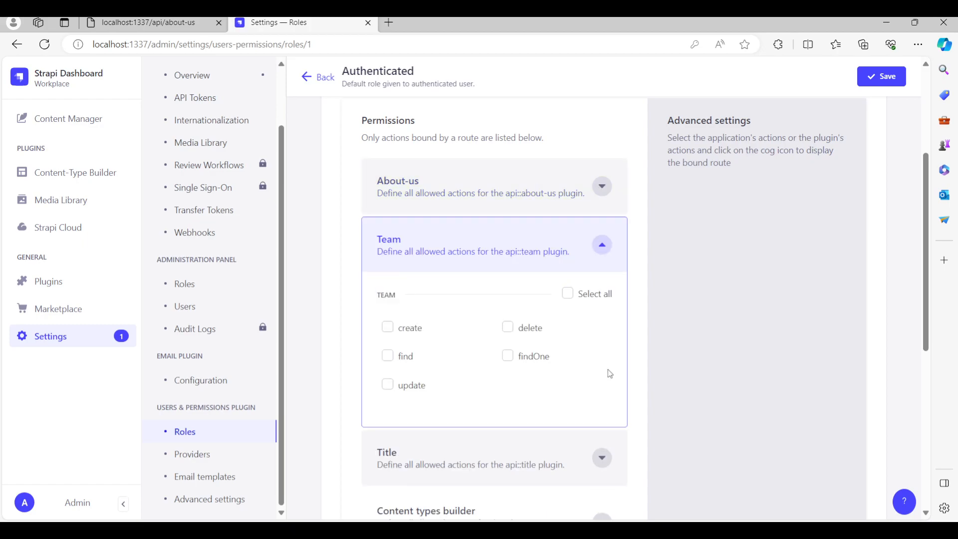
{"action": "left_click", "coordinate": [568, 295]}
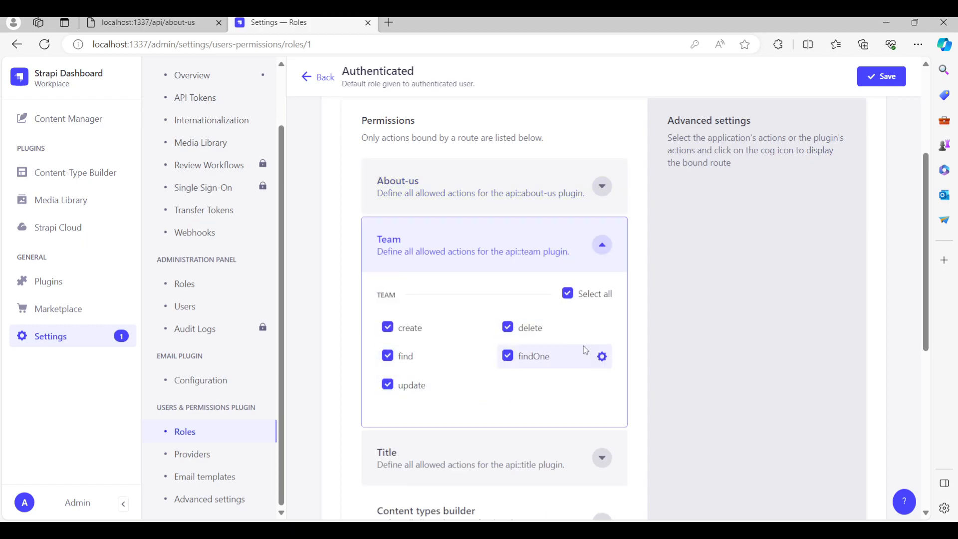
{"action": "scroll", "coordinate": [651, 356], "scroll_direction": "down", "scroll_amount": 2}
{"action": "left_click", "coordinate": [602, 343]}
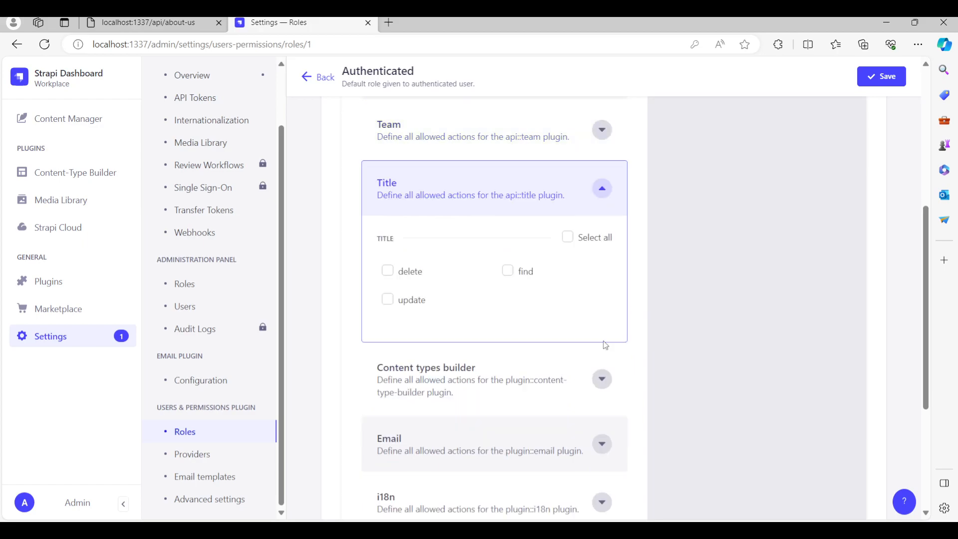
{"action": "left_click", "coordinate": [567, 238]}
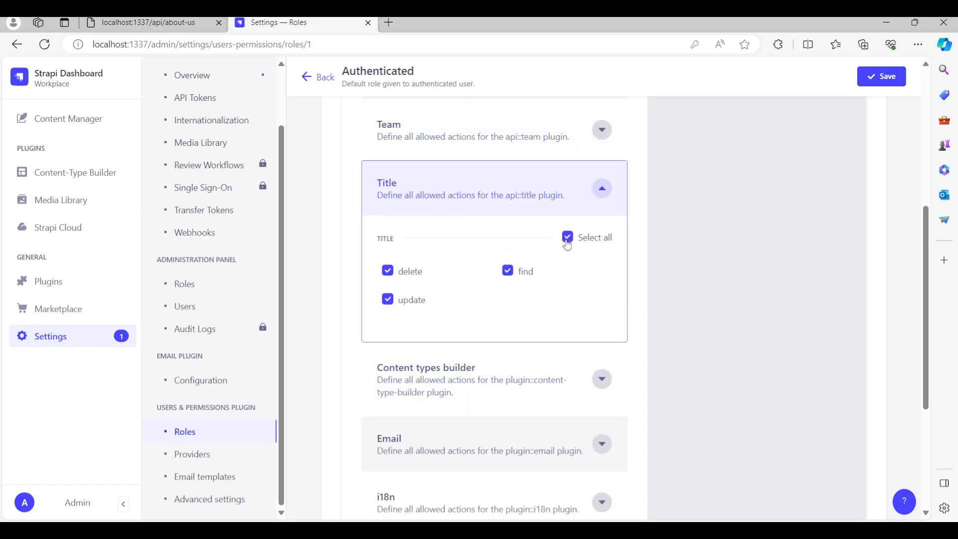
{"action": "scroll", "coordinate": [704, 218], "scroll_direction": "up", "scroll_amount": 4}
{"action": "scroll", "coordinate": [738, 206], "scroll_direction": "up", "scroll_amount": 2}
{"action": "left_click", "coordinate": [860, 102]}
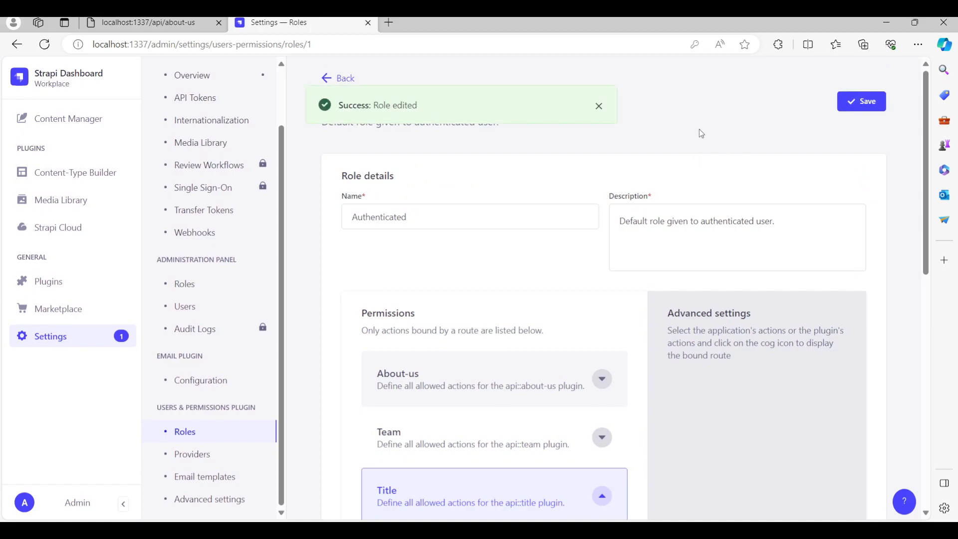
Request the endpoint localhost:1337/api/team in the browser tab showing the about-us response.
{"action": "left_click", "coordinate": [156, 25]}
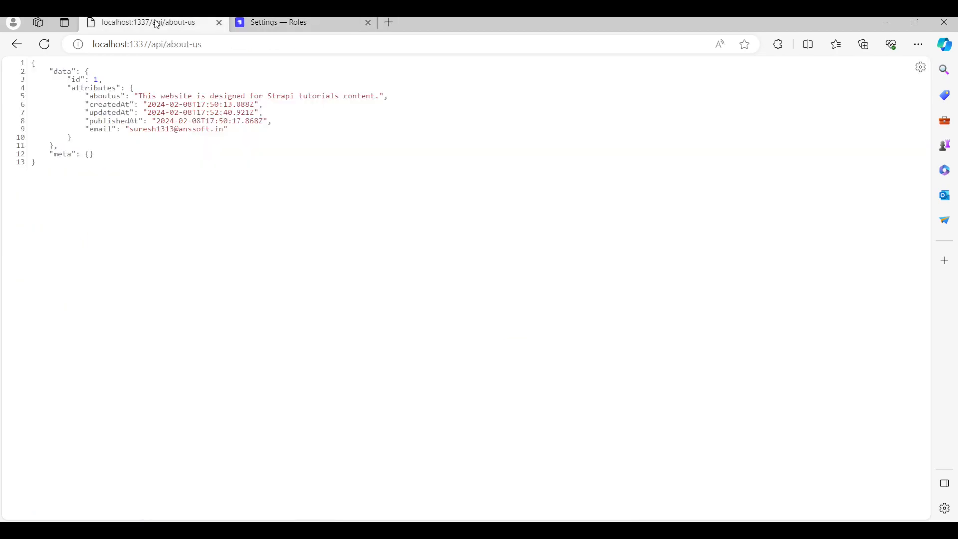
{"action": "left_click", "coordinate": [205, 44]}
{"action": "left_click", "coordinate": [209, 46]}
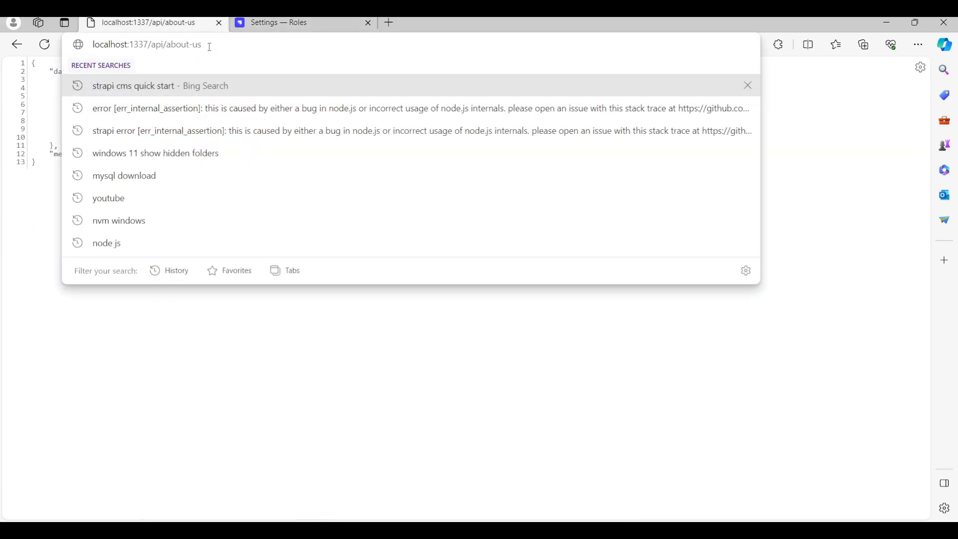
{"action": "left_click_drag", "start_coordinate": [209, 47], "coordinate": [168, 48]}
{"action": "type", "text": "team"}
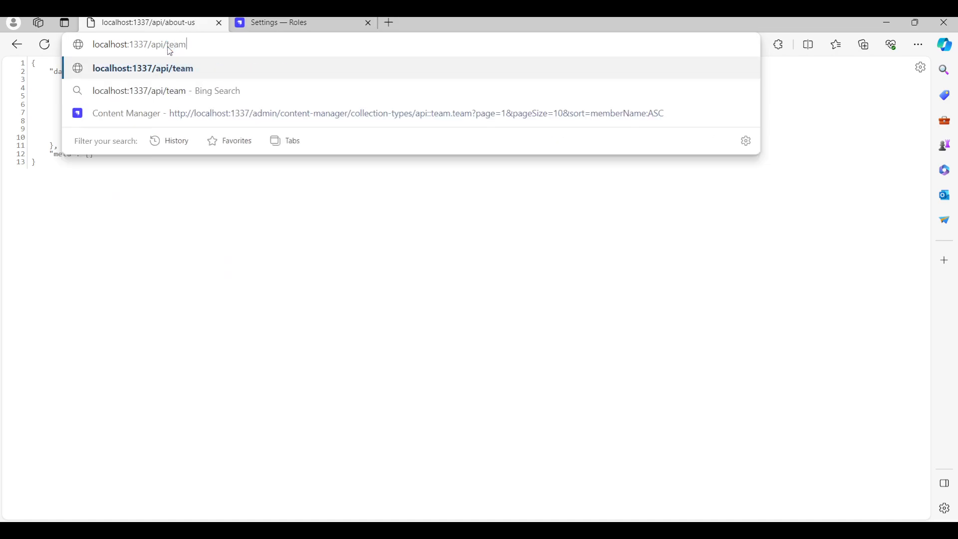
{"action": "key", "text": "Return"}
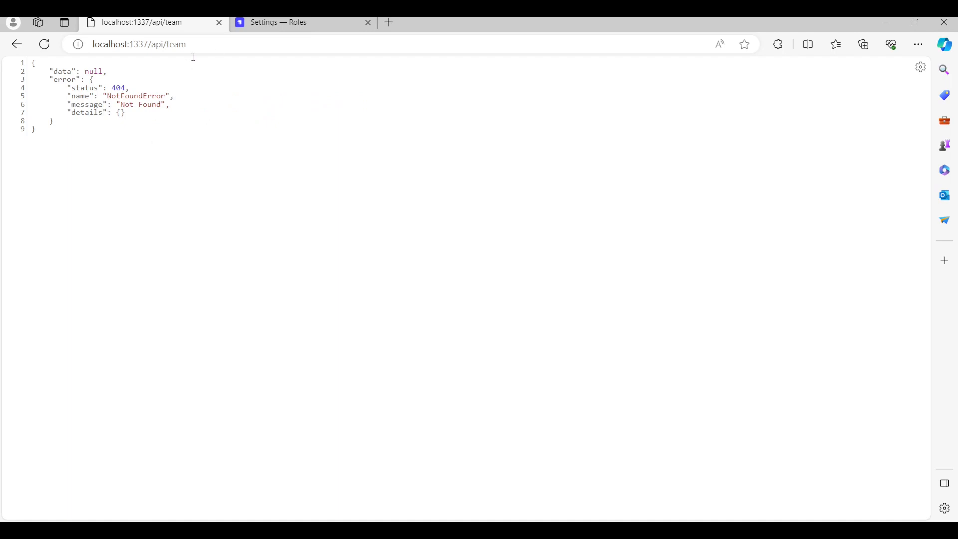
Correct the requested address to localhost:1337/api/teams and load the endpoint in the browser.
{"action": "left_click", "coordinate": [192, 49]}
{"action": "left_click", "coordinate": [191, 46]}
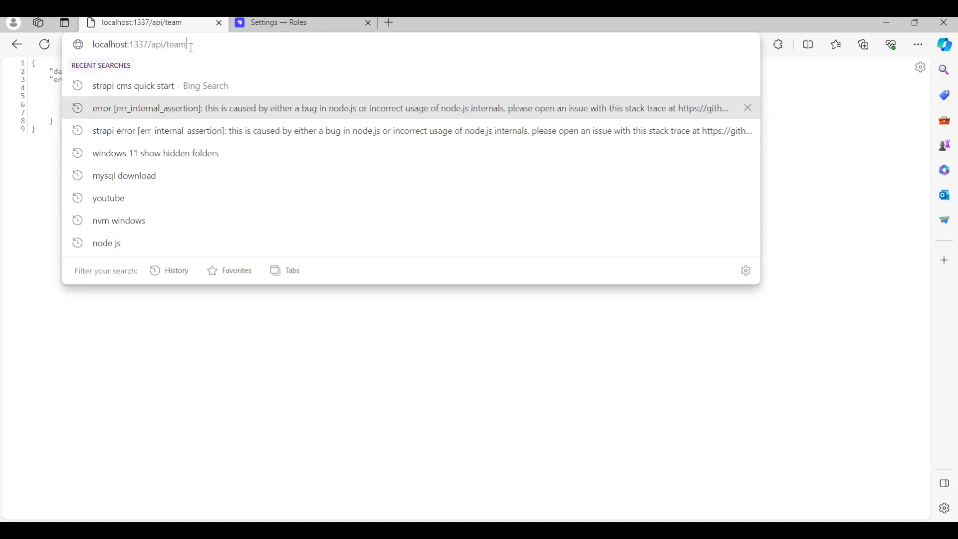
{"action": "type", "text": "s"}
{"action": "key", "text": "Return"}
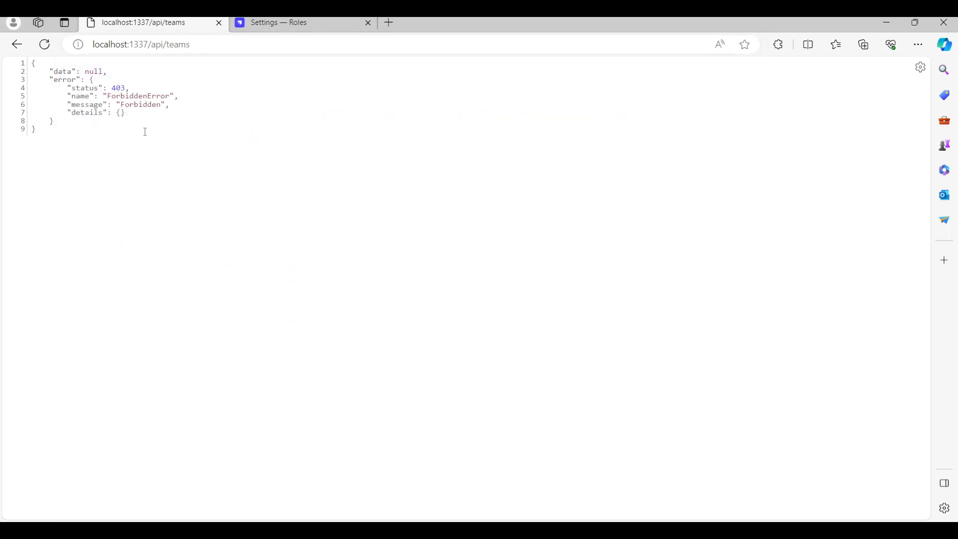
{"action": "left_click_drag", "start_coordinate": [189, 46], "coordinate": [191, 46]}
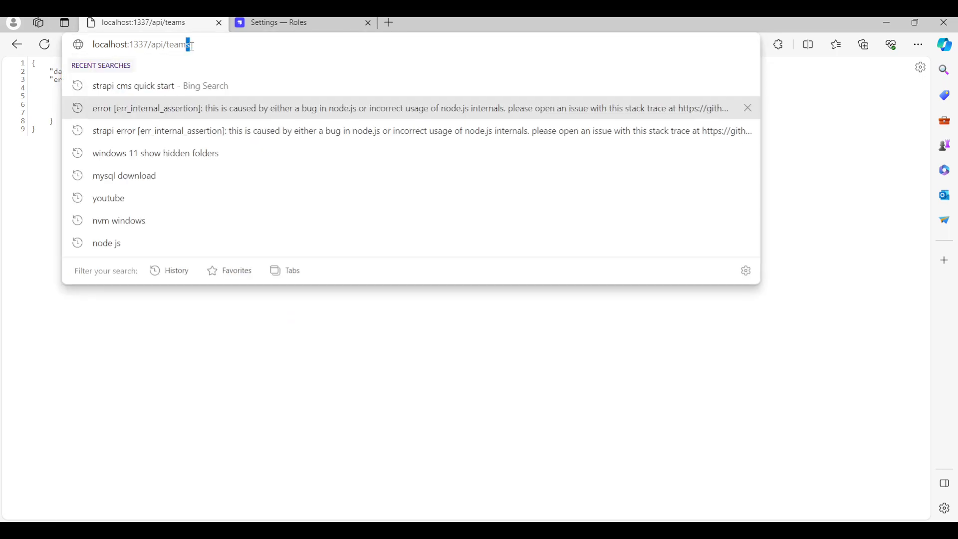
{"action": "left_click", "coordinate": [152, 323]}
{"action": "left_click_drag", "start_coordinate": [196, 44], "coordinate": [168, 44]}
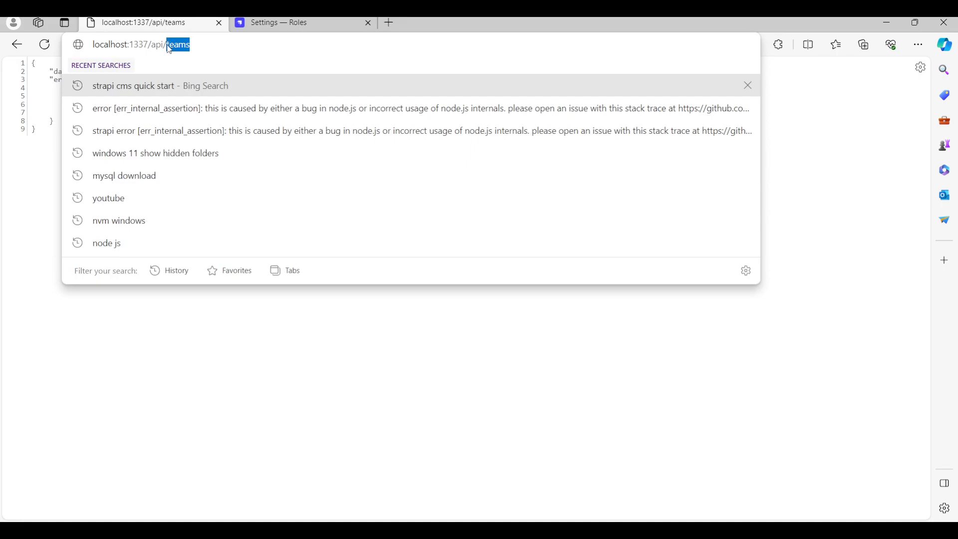
{"action": "left_click", "coordinate": [190, 46]}
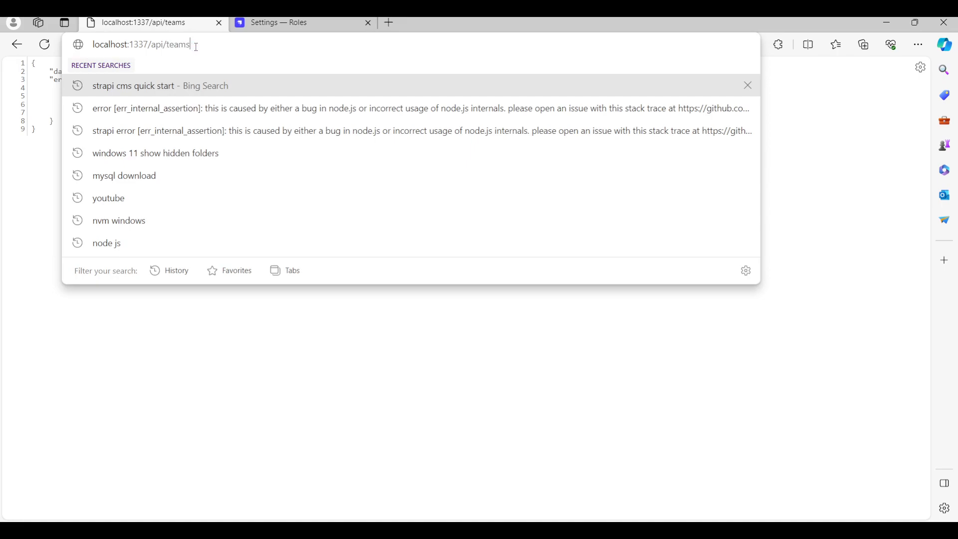
{"action": "left_click", "coordinate": [243, 331]}
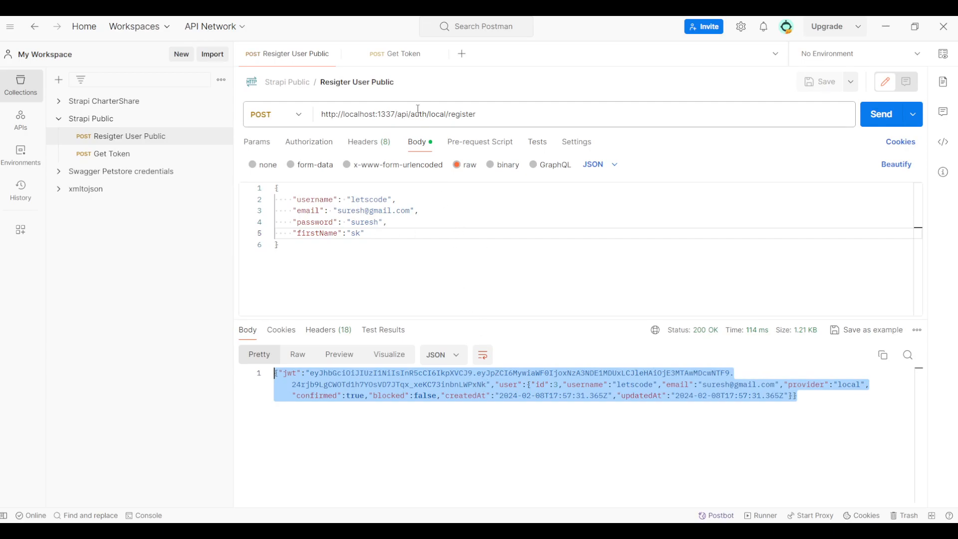
{"action": "left_click", "coordinate": [386, 54]}
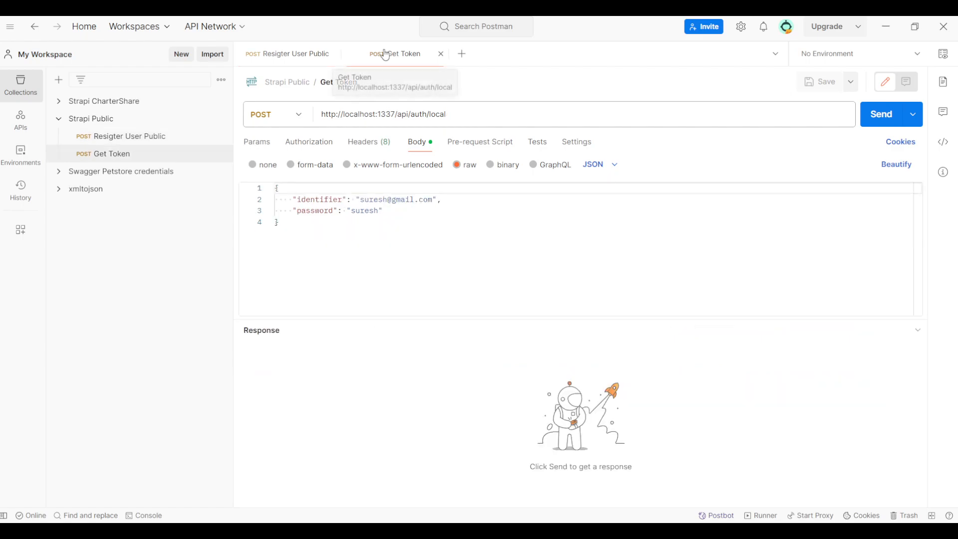
{"action": "left_click_drag", "start_coordinate": [454, 115], "coordinate": [401, 114]}
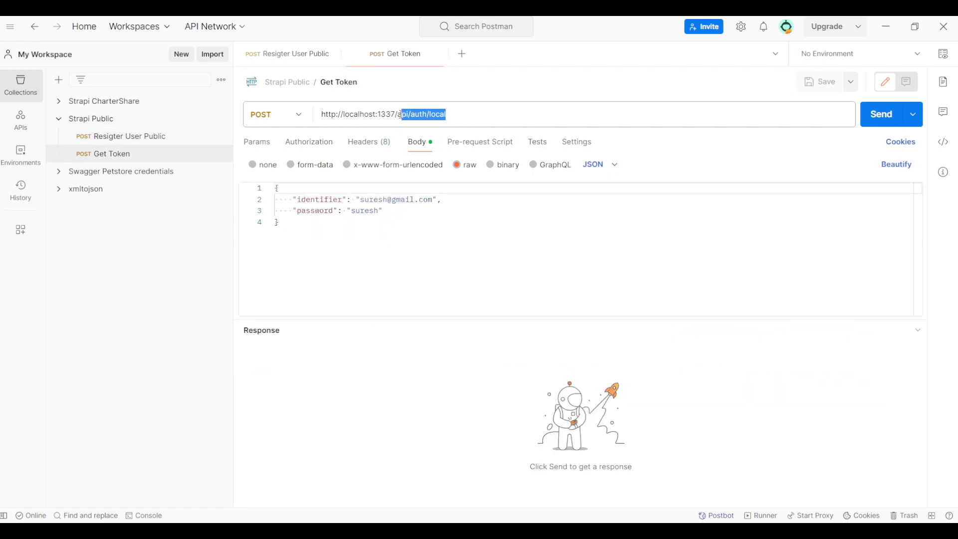
{"action": "left_click", "coordinate": [465, 119]}
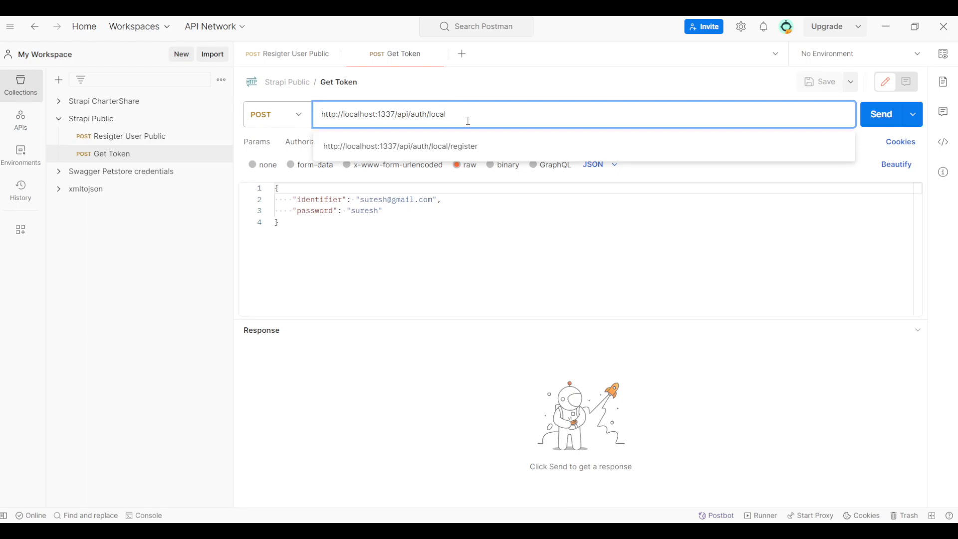
{"action": "left_click", "coordinate": [434, 283]}
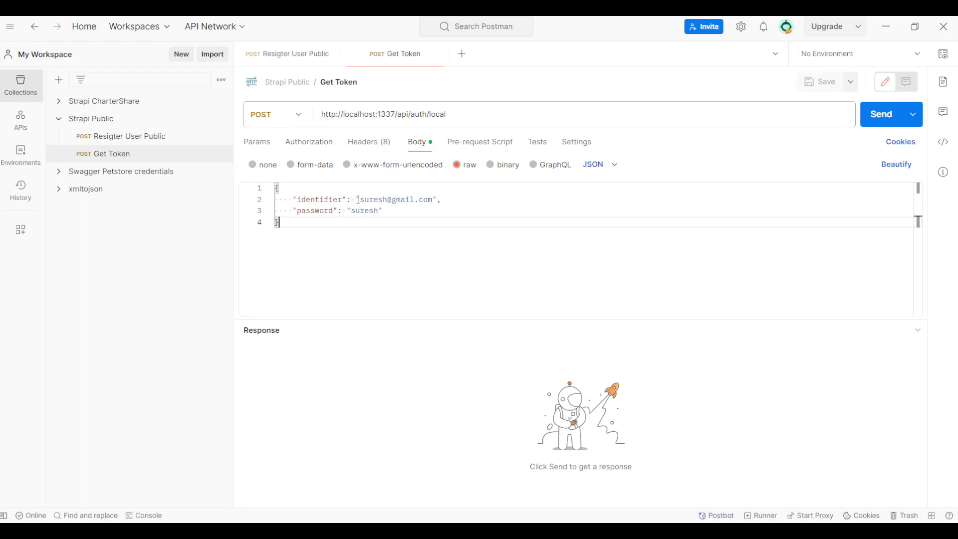
{"action": "left_click", "coordinate": [876, 120]}
{"action": "scroll", "coordinate": [510, 448], "scroll_direction": "down", "scroll_amount": 1}
{"action": "scroll", "coordinate": [510, 448], "scroll_direction": "up", "scroll_amount": 1}
{"action": "scroll", "coordinate": [394, 452], "scroll_direction": "down", "scroll_amount": 1}
{"action": "scroll", "coordinate": [397, 453], "scroll_direction": "up", "scroll_amount": 1}
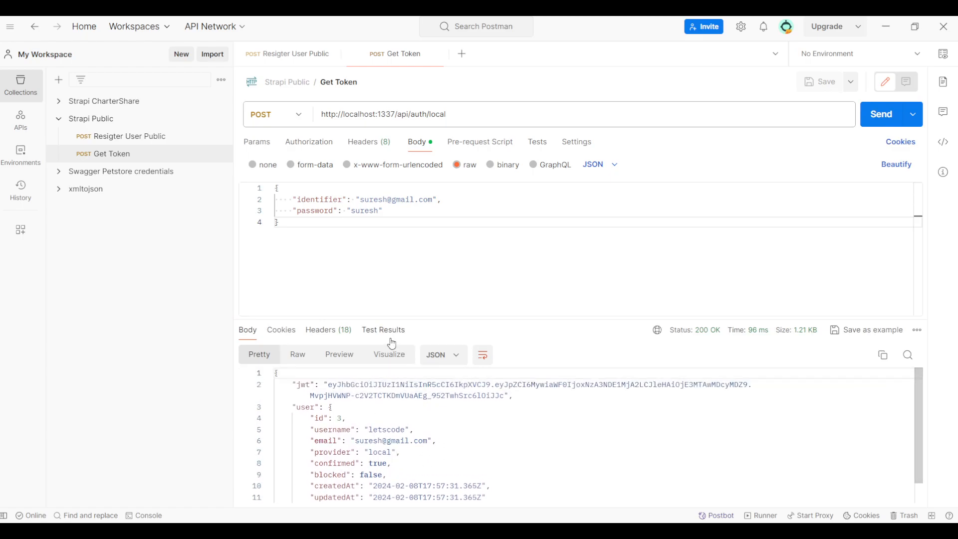
Copy the complete JWT value from the Get Token response.
{"action": "left_click", "coordinate": [392, 210]}
{"action": "left_click_drag", "start_coordinate": [393, 211], "coordinate": [432, 182]}
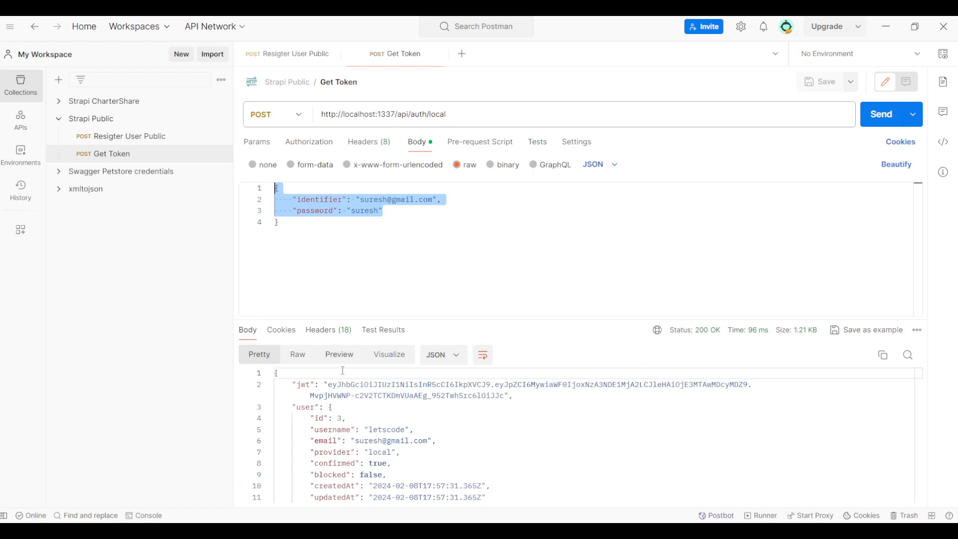
{"action": "left_click_drag", "start_coordinate": [503, 395], "coordinate": [328, 384]}
{"action": "key", "text": "ctrl+c"}
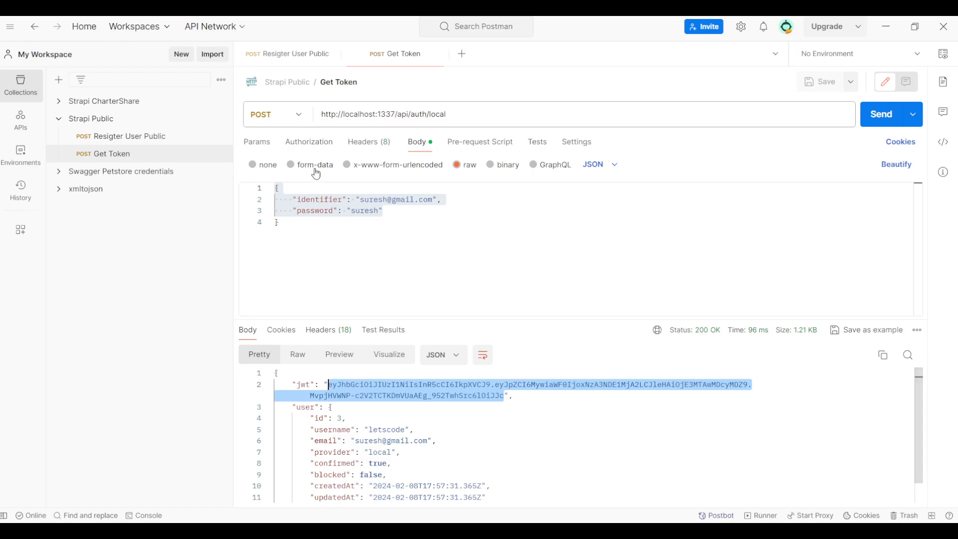
Create a new request with Bearer Token authorization and paste the copied JWT as its token.
{"action": "left_click", "coordinate": [464, 60]}
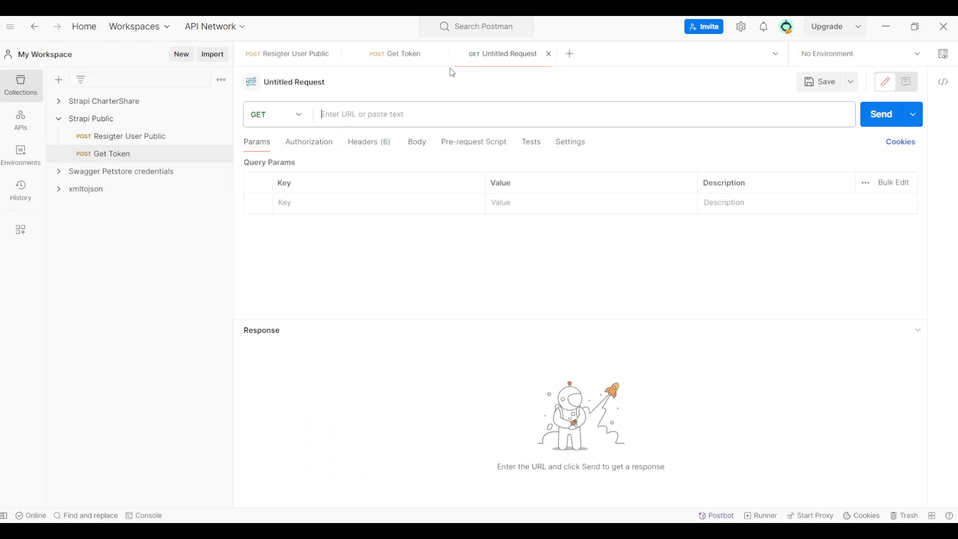
{"action": "left_click", "coordinate": [326, 145]}
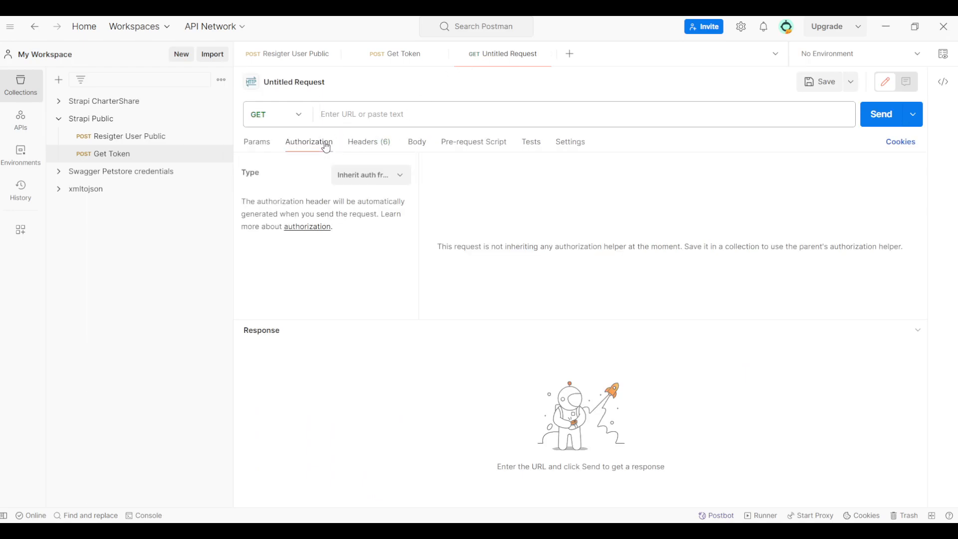
{"action": "left_click", "coordinate": [395, 186]}
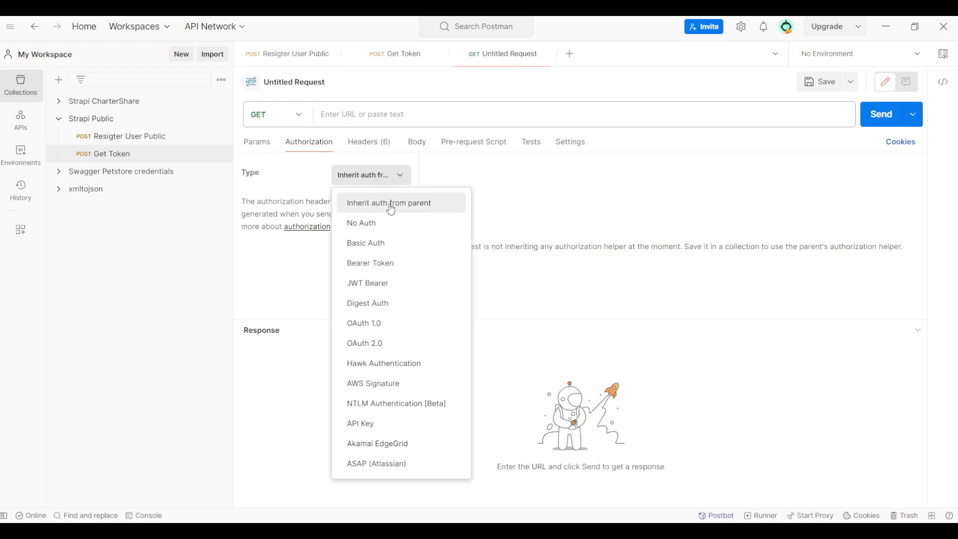
{"action": "left_click", "coordinate": [395, 264]}
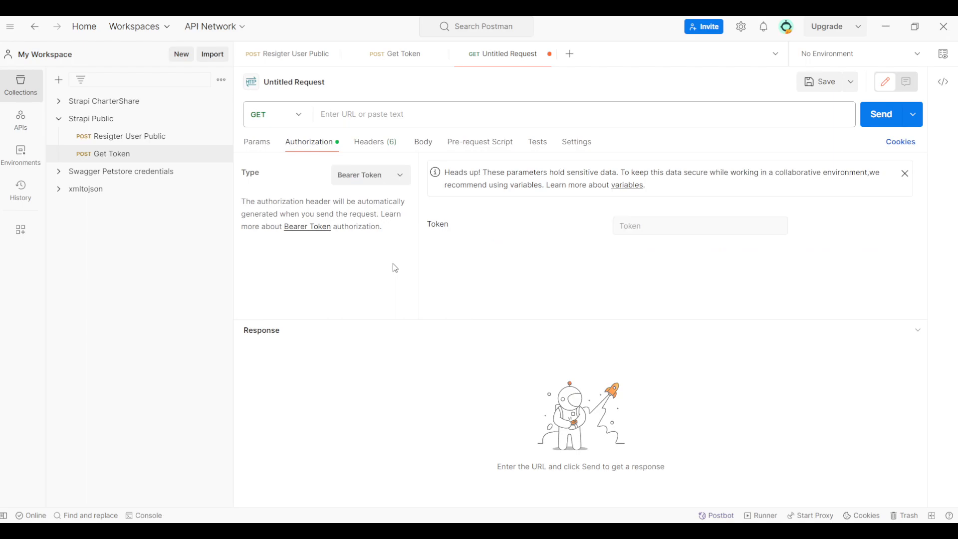
{"action": "left_click", "coordinate": [635, 228]}
{"action": "key", "text": "ctrl+v"}
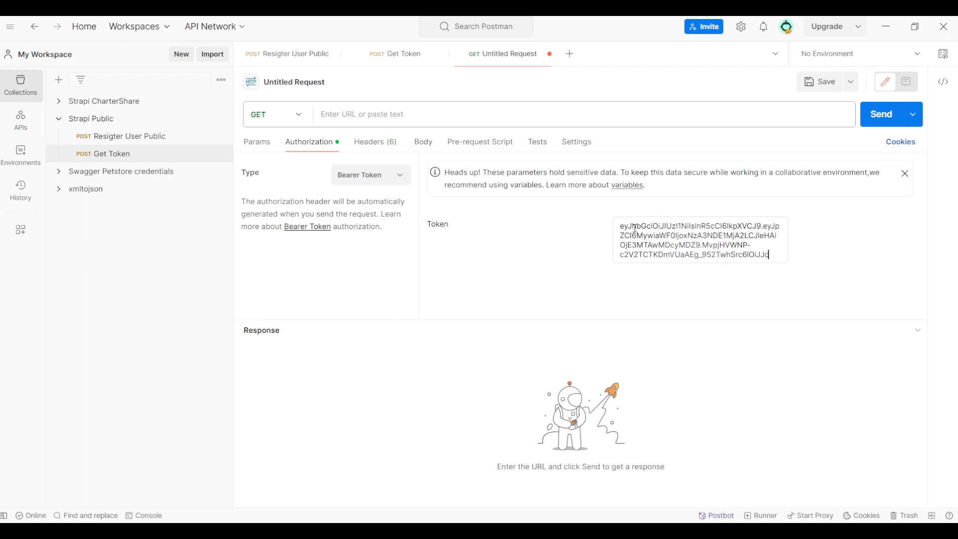
{"action": "left_click", "coordinate": [492, 332]}
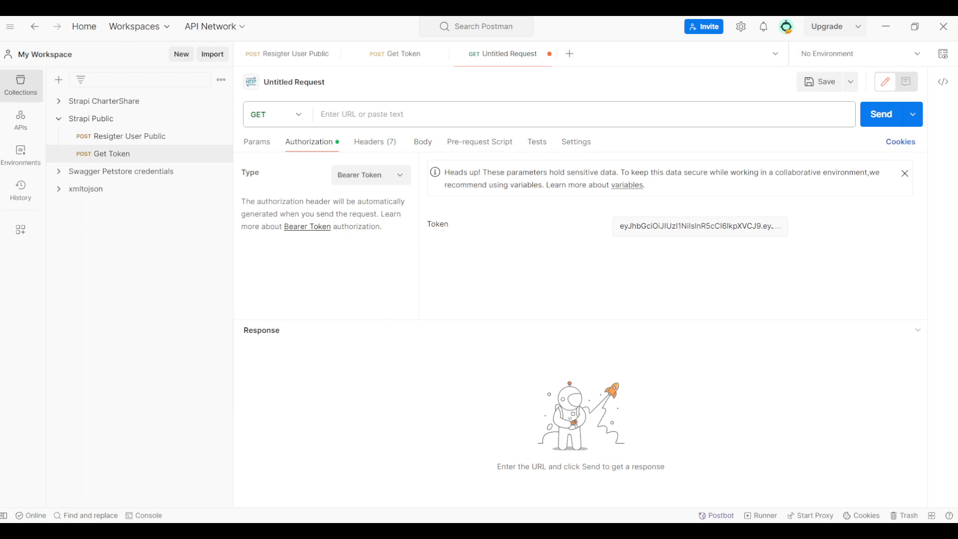
{"action": "left_click", "coordinate": [343, 115]}
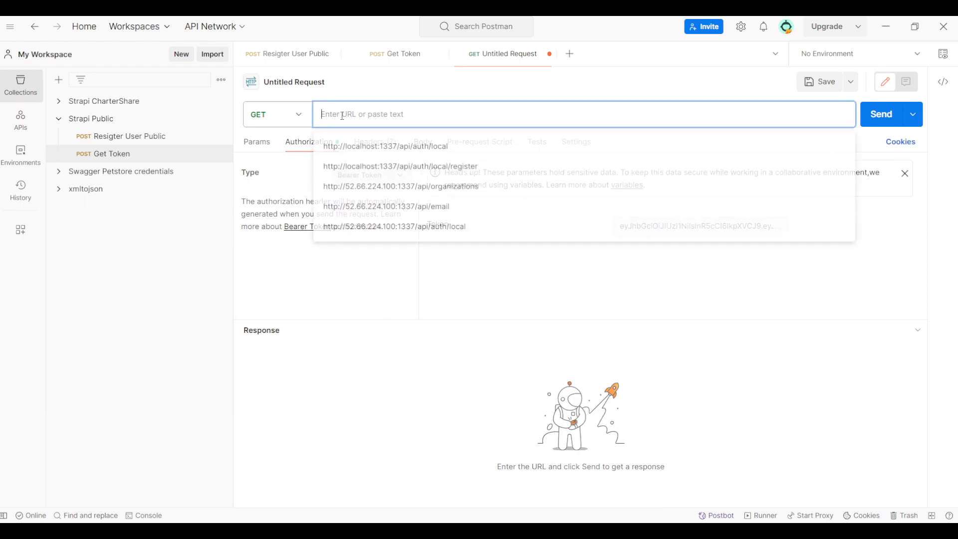
{"action": "type", "text": "http://localhost:1337/api/teams"}
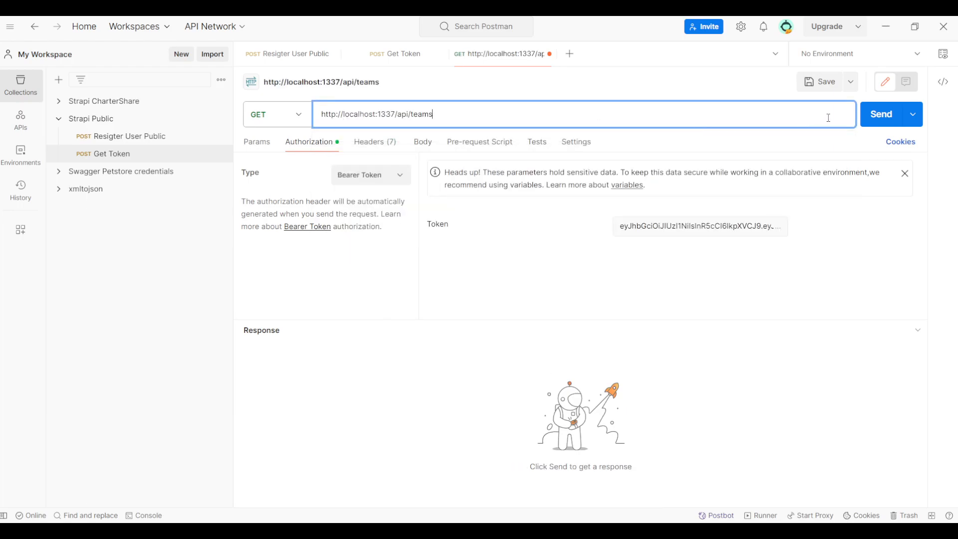
{"action": "left_click", "coordinate": [869, 119]}
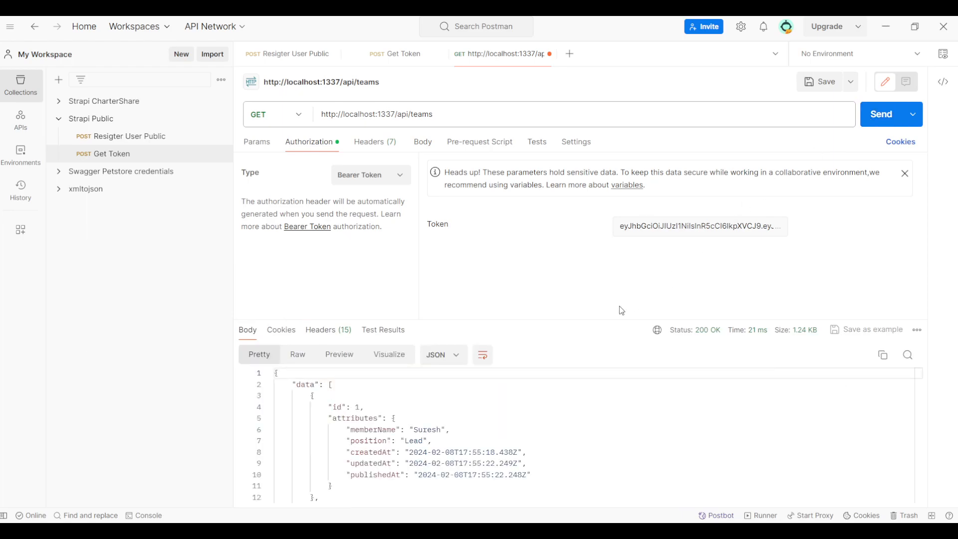
Examine the team member entries and the pagination metadata in the teams response.
{"action": "left_click", "coordinate": [538, 370]}
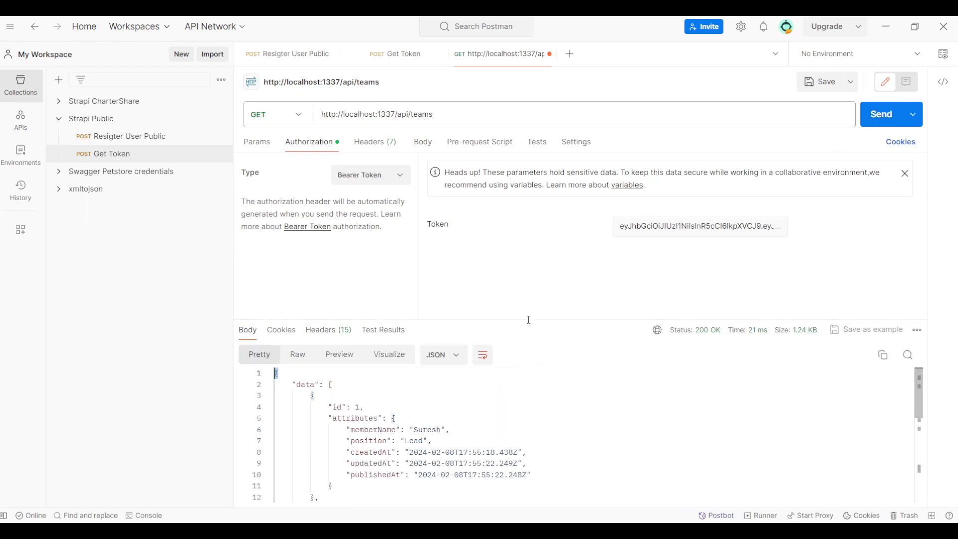
{"action": "left_click_drag", "start_coordinate": [521, 373], "coordinate": [535, 422]}
{"action": "left_click", "coordinate": [587, 418]}
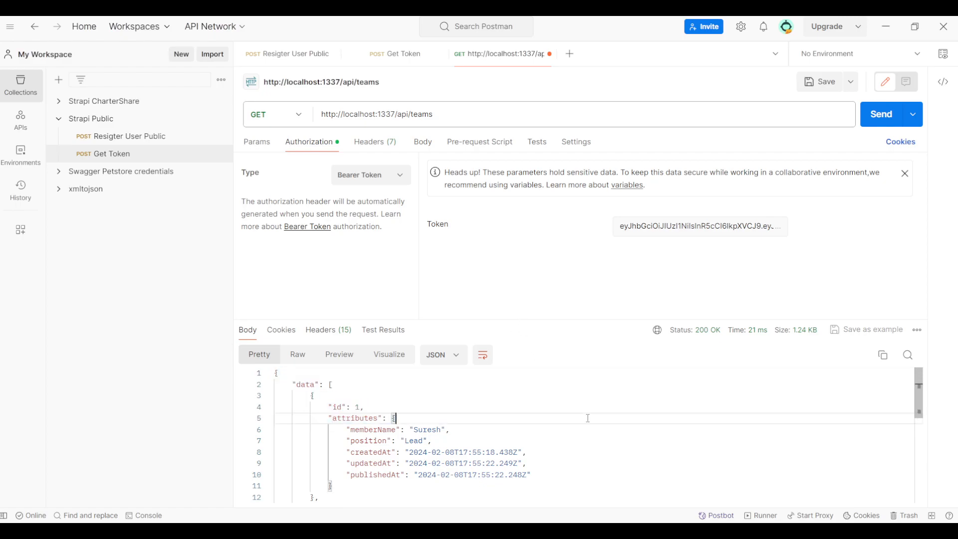
{"action": "scroll", "coordinate": [588, 418], "scroll_direction": "down", "scroll_amount": 5}
{"action": "scroll", "coordinate": [588, 418], "scroll_direction": "up", "scroll_amount": 3}
{"action": "scroll", "coordinate": [587, 419], "scroll_direction": "down", "scroll_amount": 2}
{"action": "scroll", "coordinate": [588, 418], "scroll_direction": "down", "scroll_amount": 1}
{"action": "scroll", "coordinate": [414, 418], "scroll_direction": "up", "scroll_amount": 1}
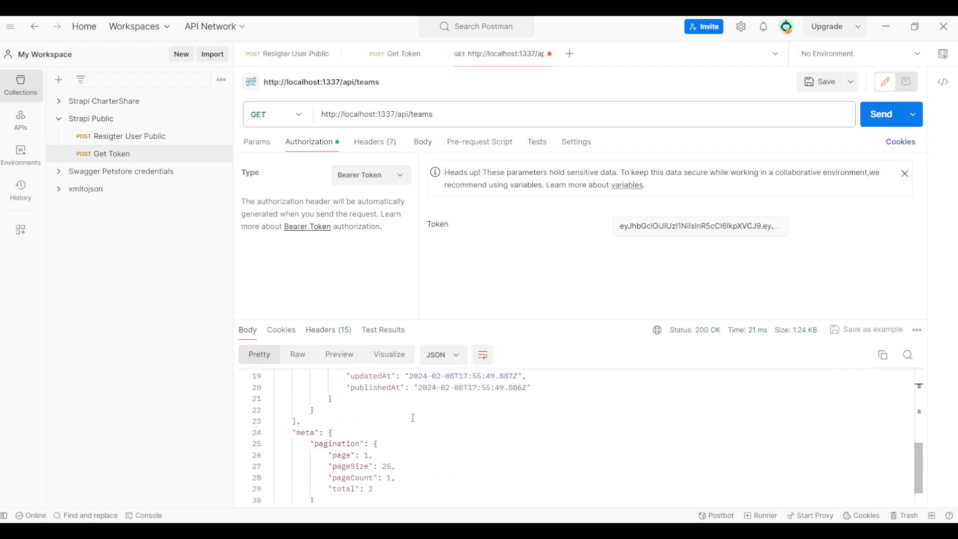
{"action": "left_click_drag", "start_coordinate": [398, 478], "coordinate": [334, 478]}
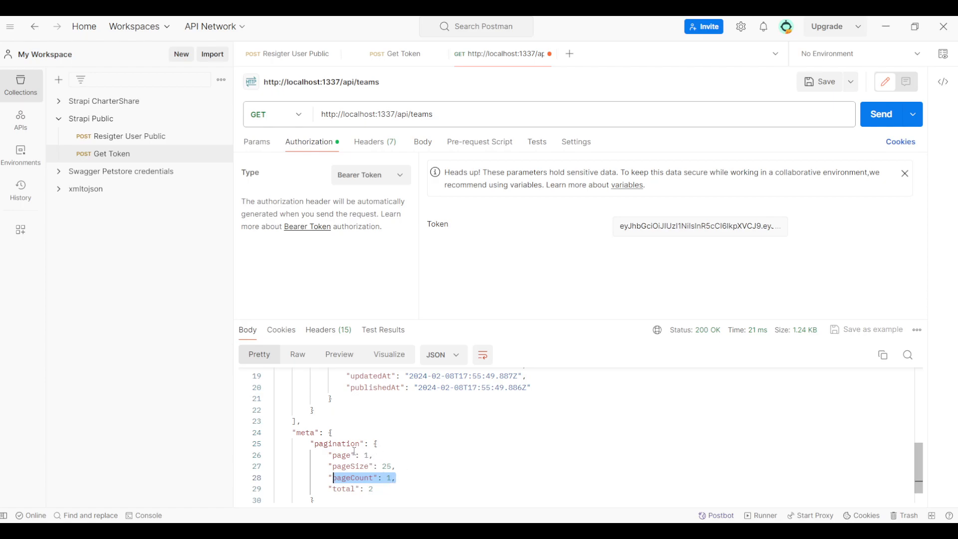
{"action": "left_click", "coordinate": [383, 466]}
{"action": "double_click", "coordinate": [383, 465]}
{"action": "left_click_drag", "start_coordinate": [377, 490], "coordinate": [326, 490]}
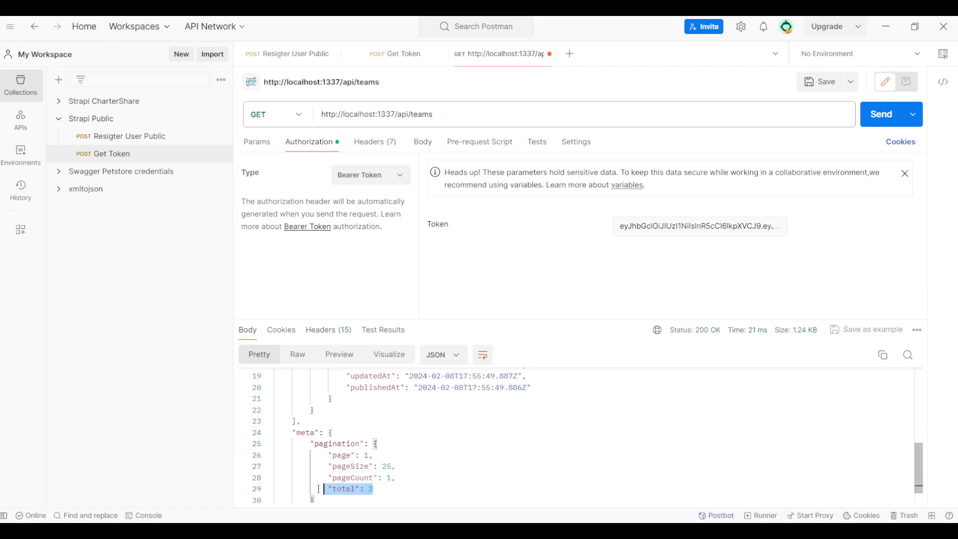
{"action": "scroll", "coordinate": [409, 439], "scroll_direction": "up", "scroll_amount": 3}
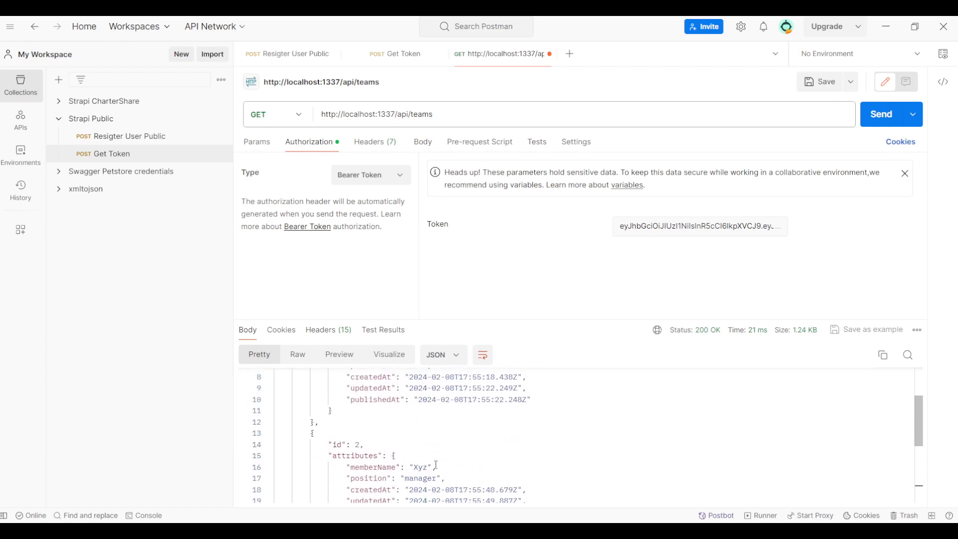
{"action": "scroll", "coordinate": [412, 424], "scroll_direction": "up", "scroll_amount": 2}
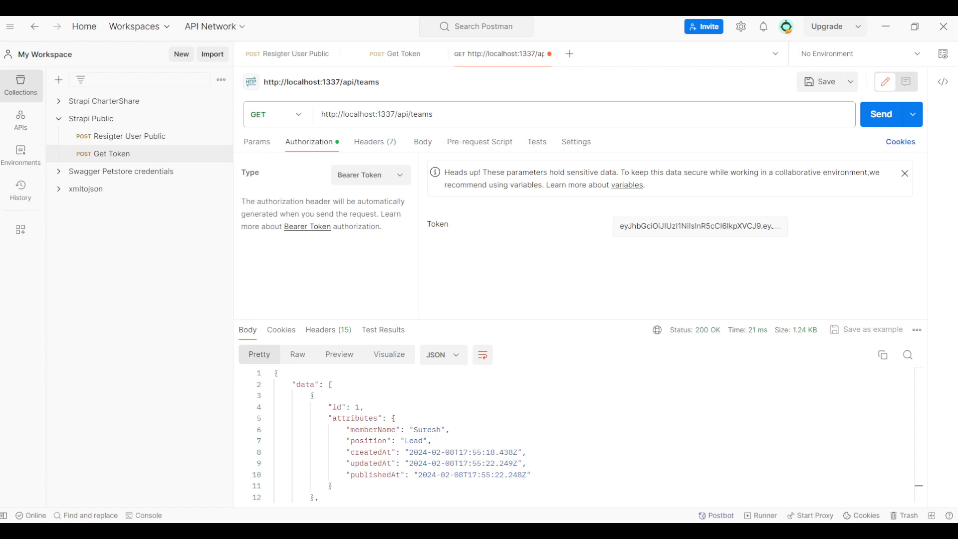
Switch back to the Strapi dashboard in the browser and view the Media Library, followed by the Content-Type Builder.
{"action": "key", "text": "alt+Tab"}
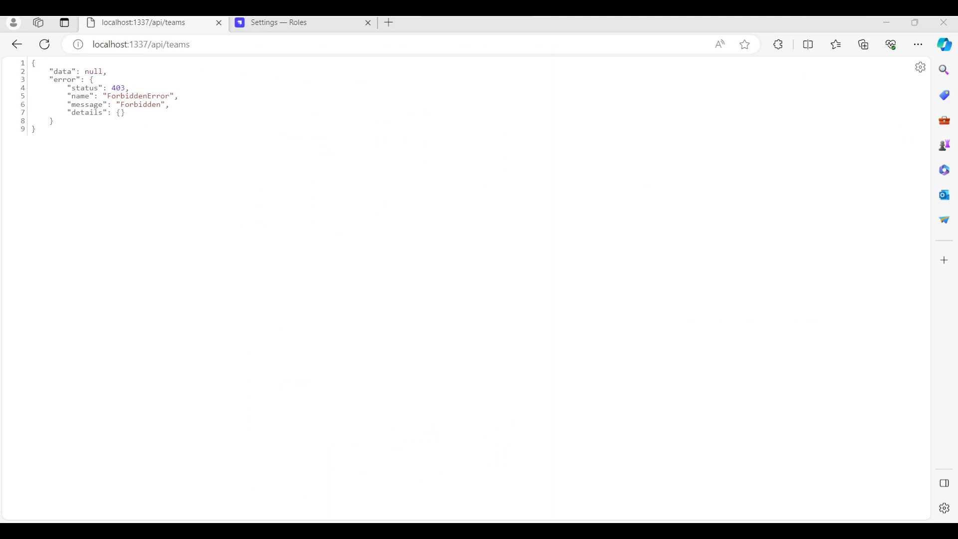
{"action": "left_click", "coordinate": [294, 27]}
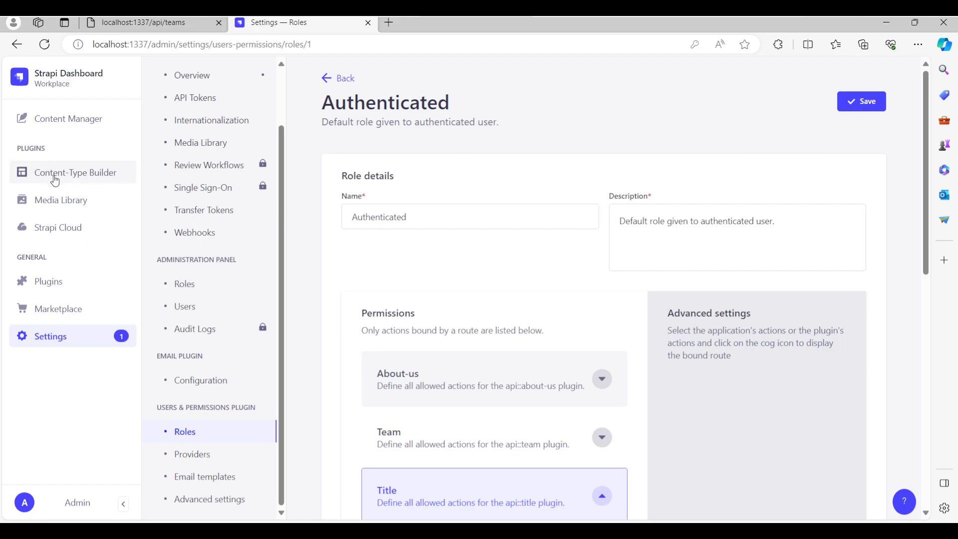
{"action": "left_click", "coordinate": [71, 197]}
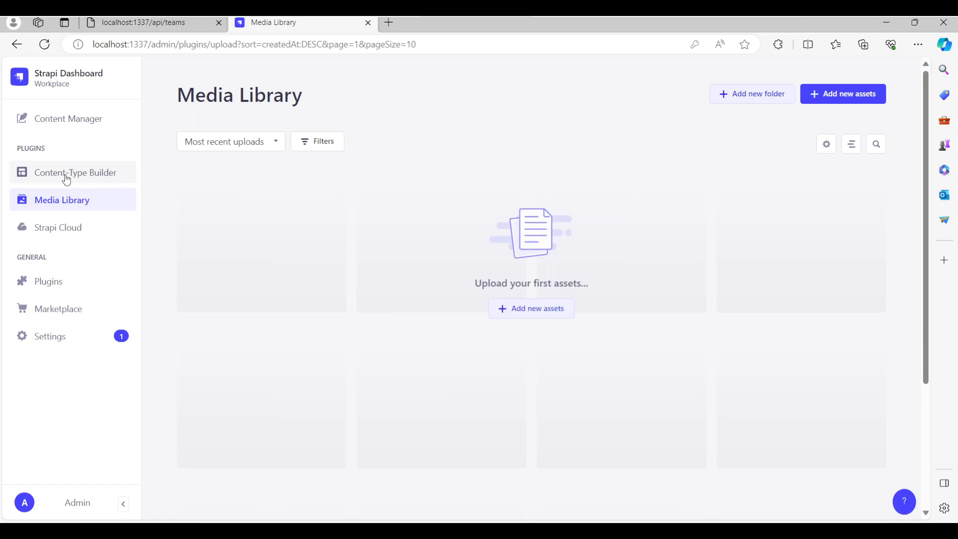
{"action": "left_click", "coordinate": [66, 177]}
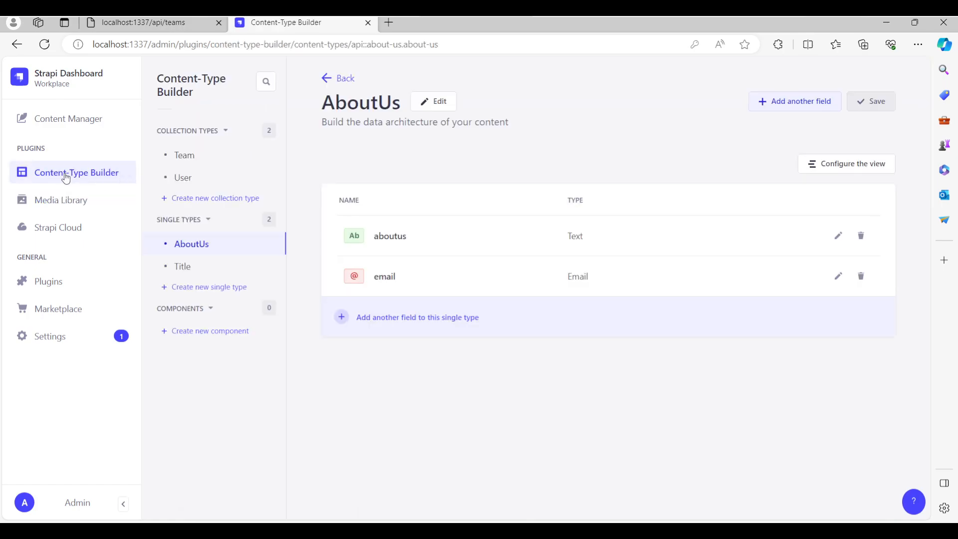